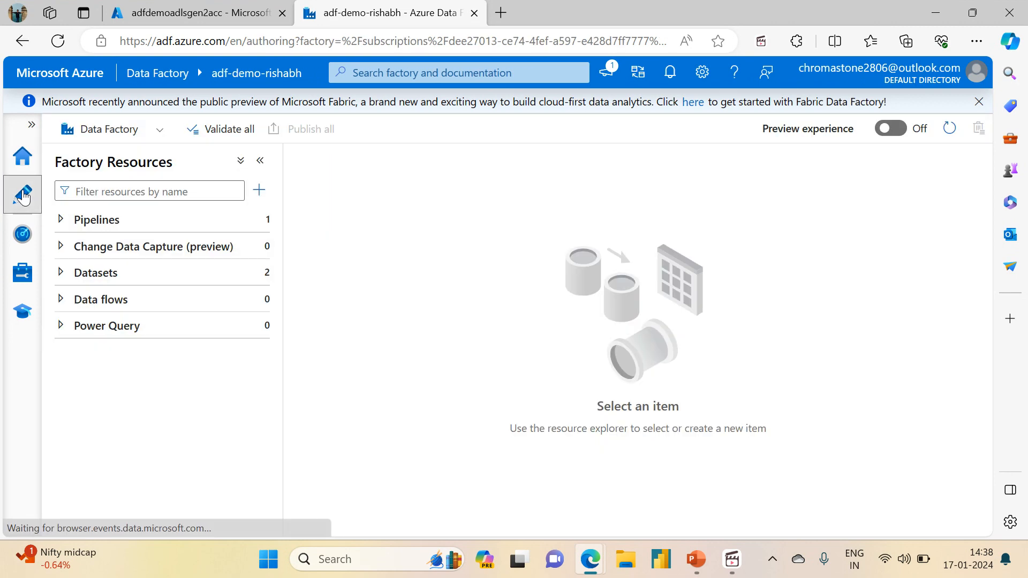
Open the pl_copy_customer_data pipeline and enlarge its parameters area to review the source and sink parameters.
click(62, 218)
click(126, 246)
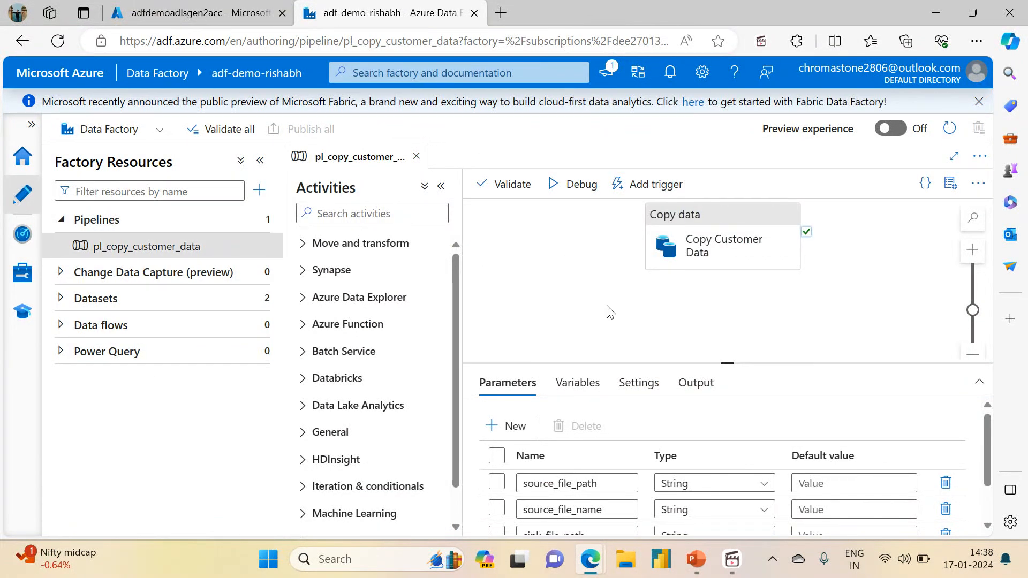
drag(727, 362, 726, 296)
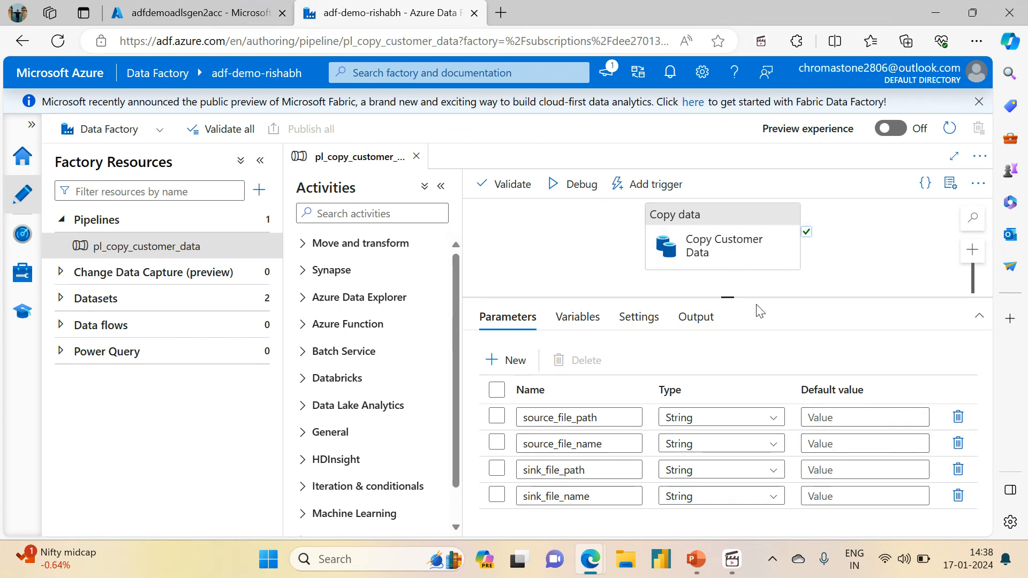
drag(726, 298, 730, 319)
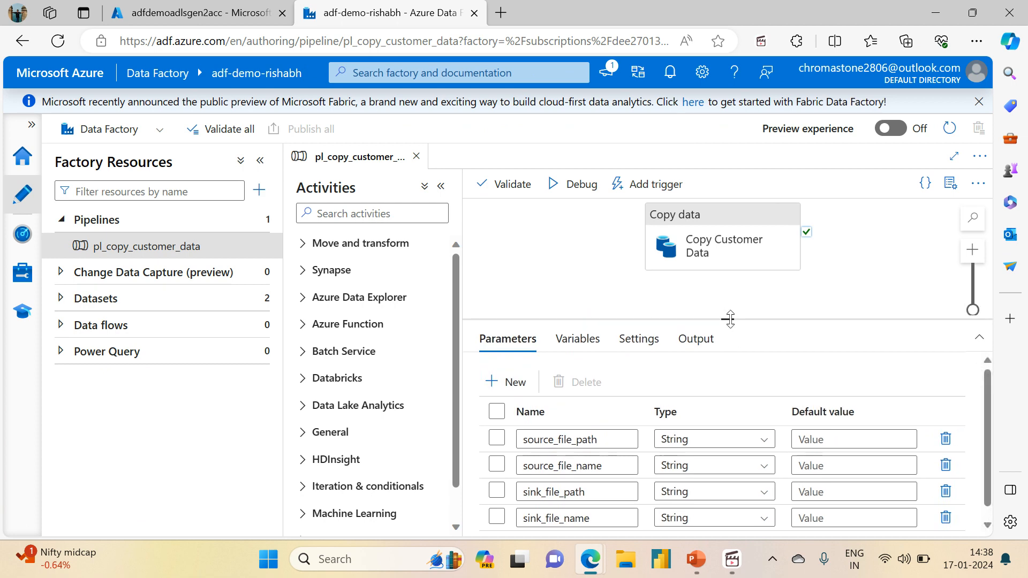
click(260, 160)
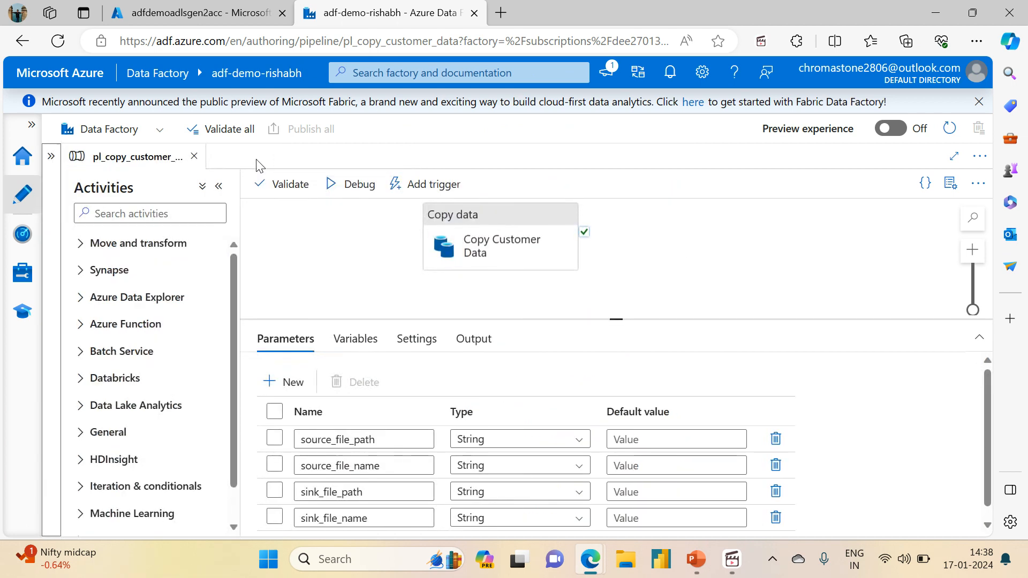
Examine the Copy Customer Data activity's source and sink settings, including the file path of the ds_adls_csv_adlssource dataset.
click(466, 217)
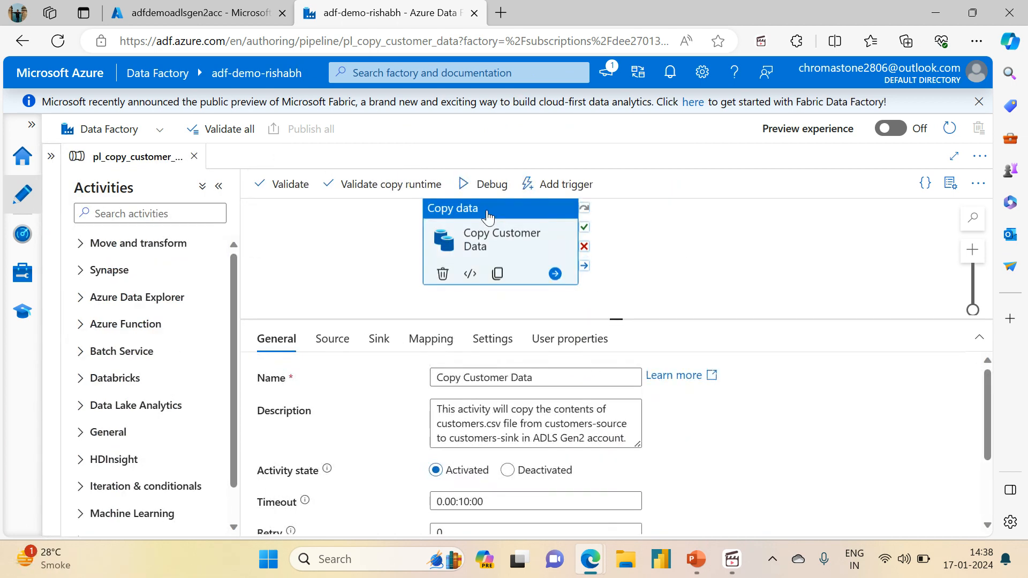
click(335, 339)
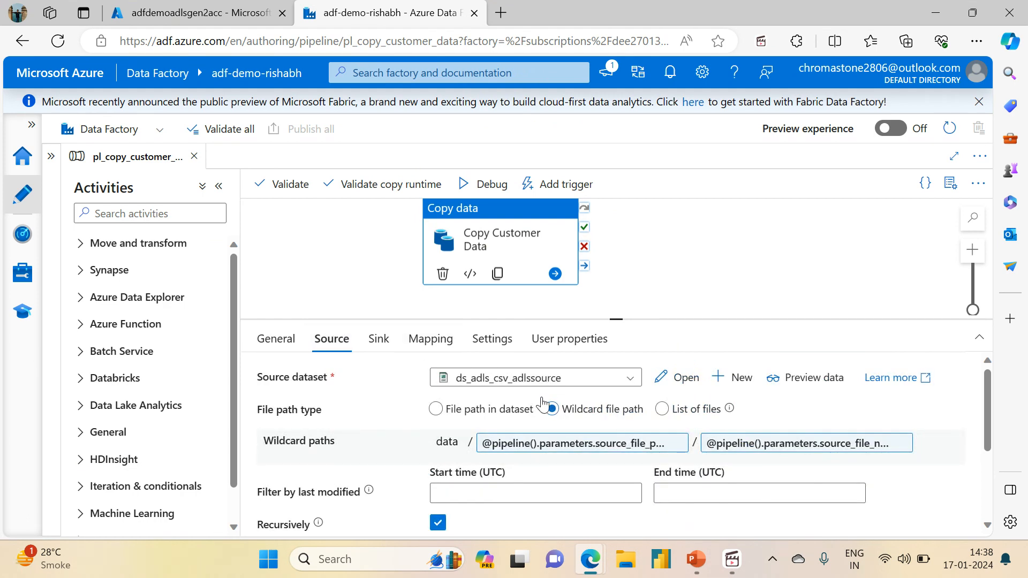
click(376, 342)
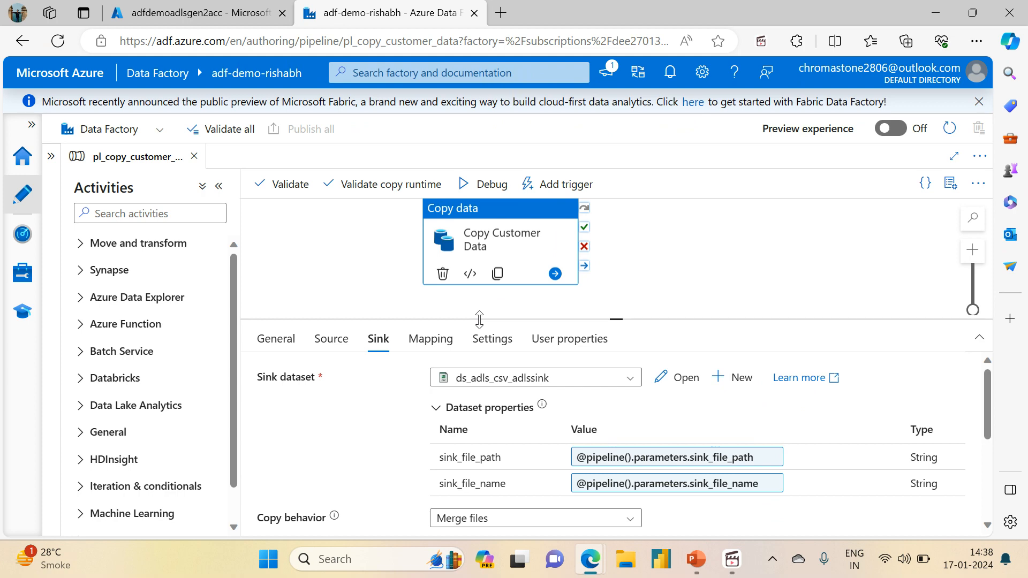
click(332, 342)
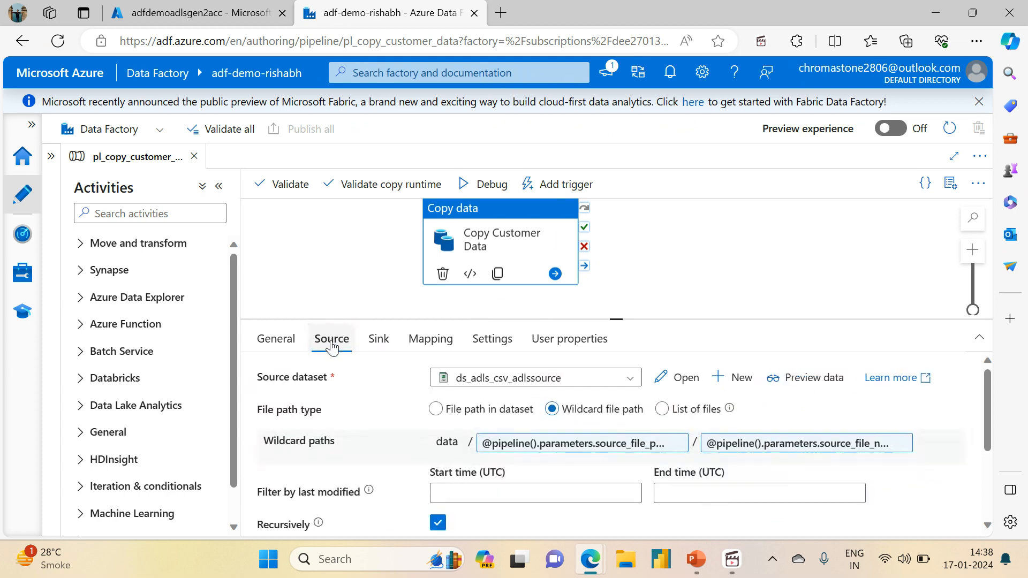
click(681, 378)
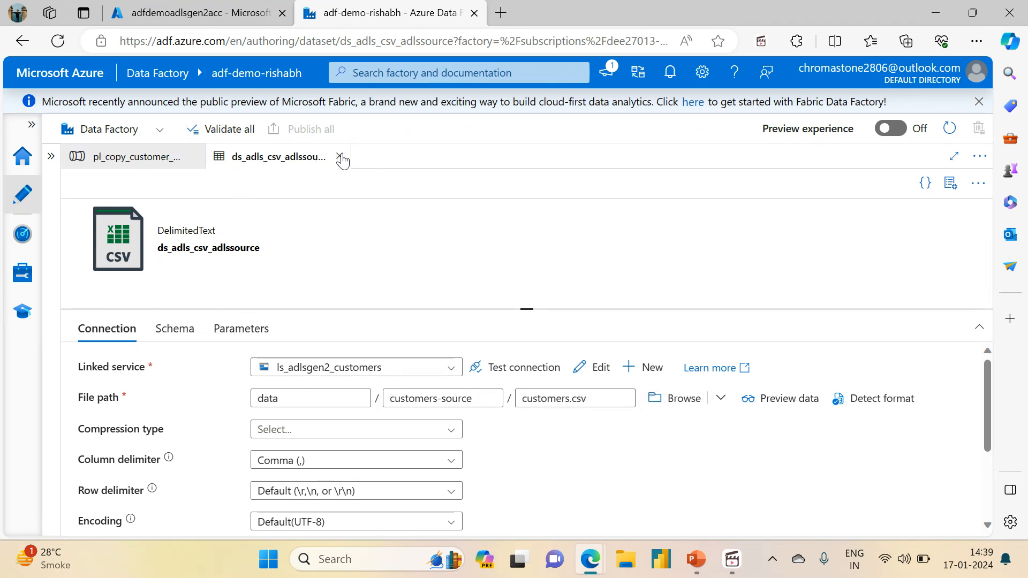
click(339, 157)
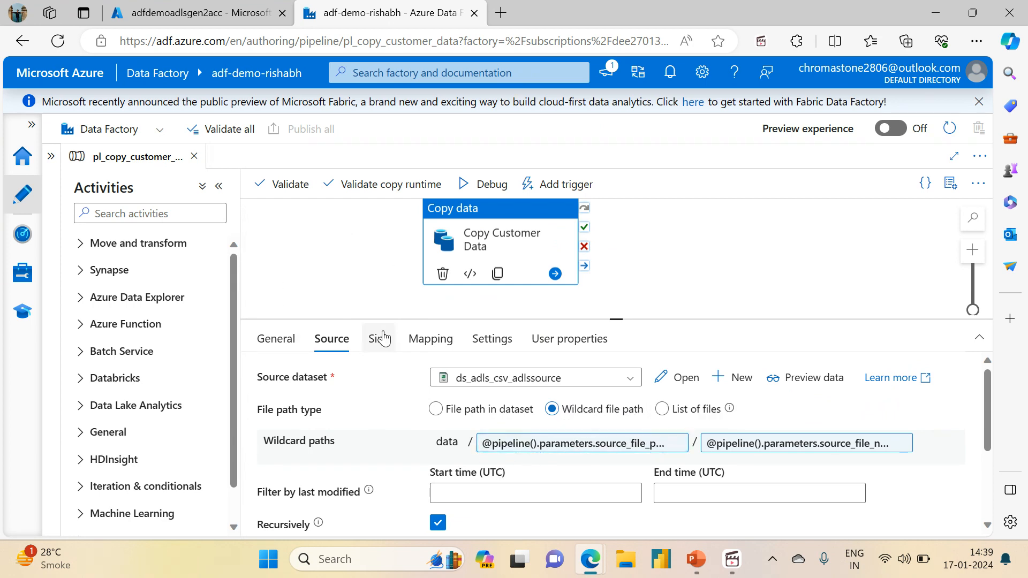
Debug the pipeline with source_file_path customers-source and source_file_name customers.csv, leaving both sink parameters empty, and refresh the run status.
click(471, 186)
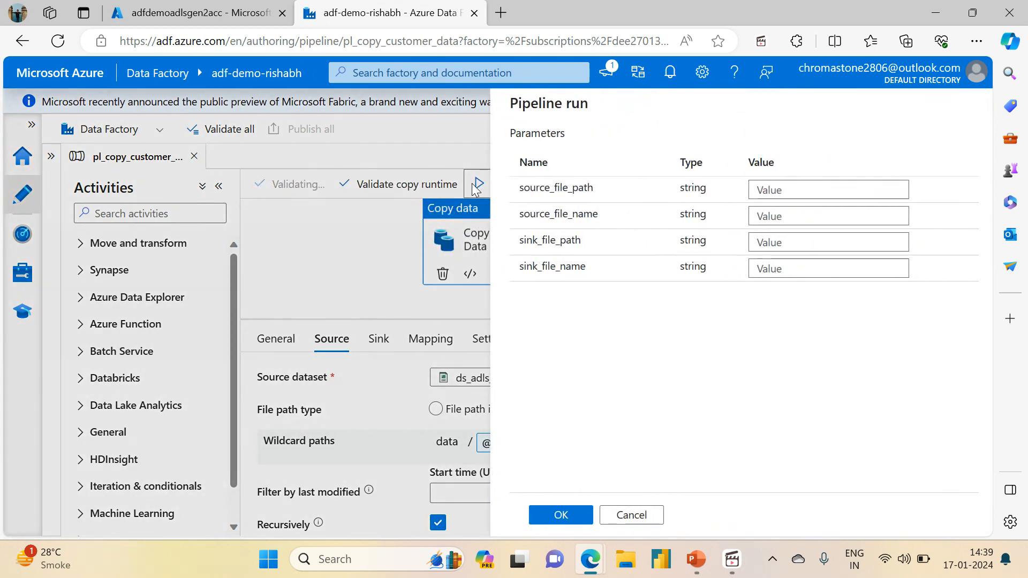
click(798, 184)
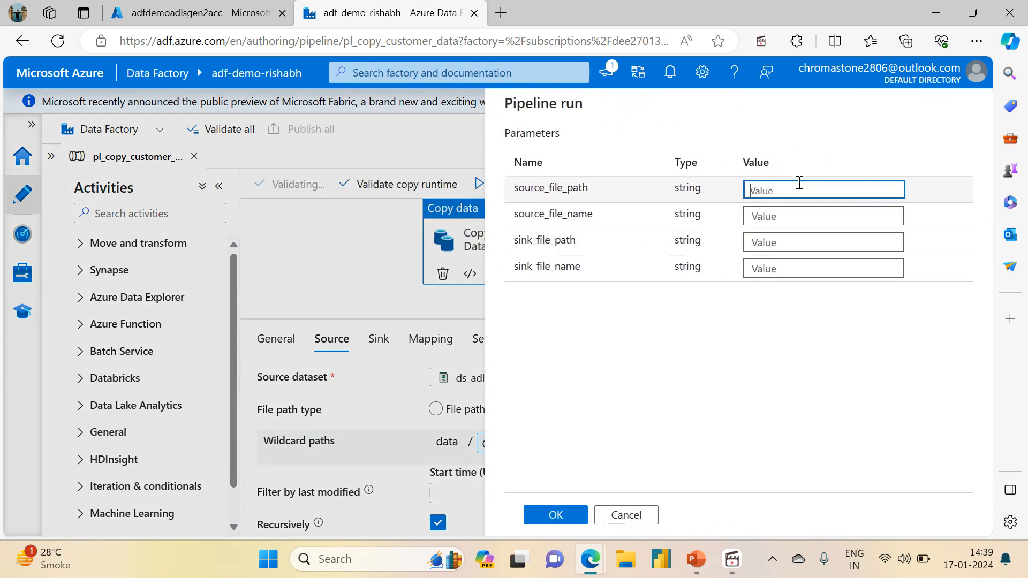
text(customers)
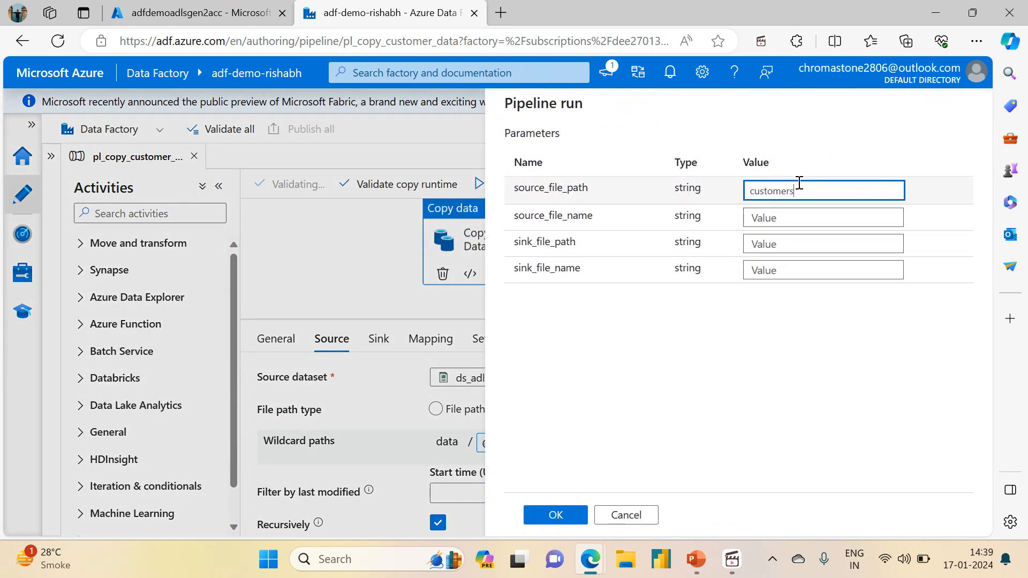
click(776, 225)
text(customer)
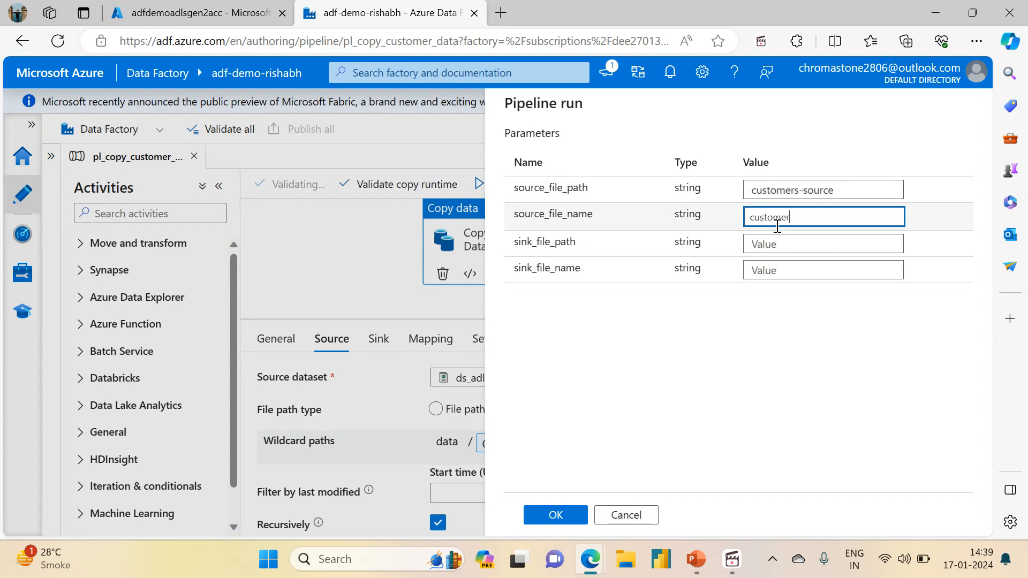
click(244, 5)
click(464, 9)
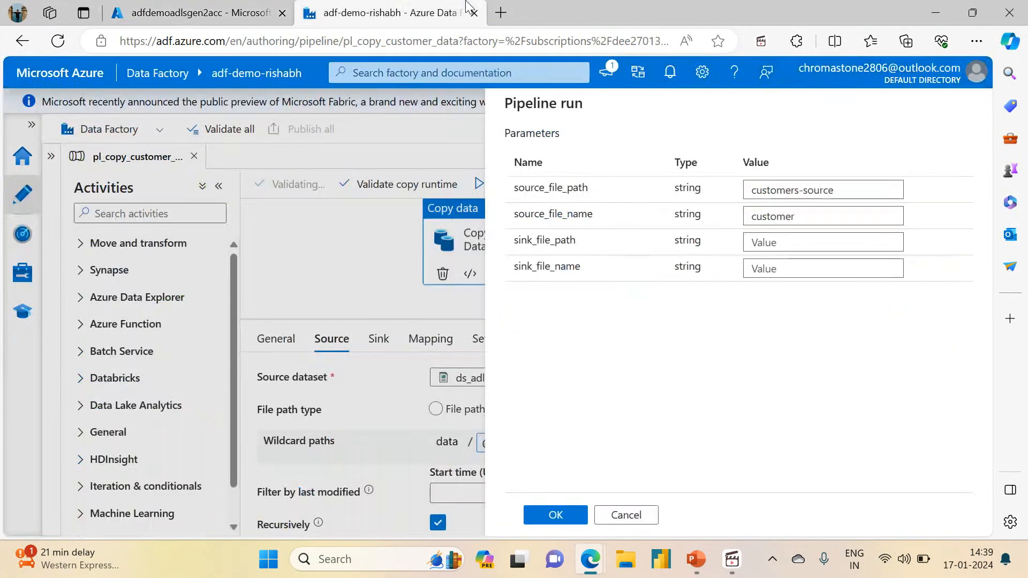
click(811, 222)
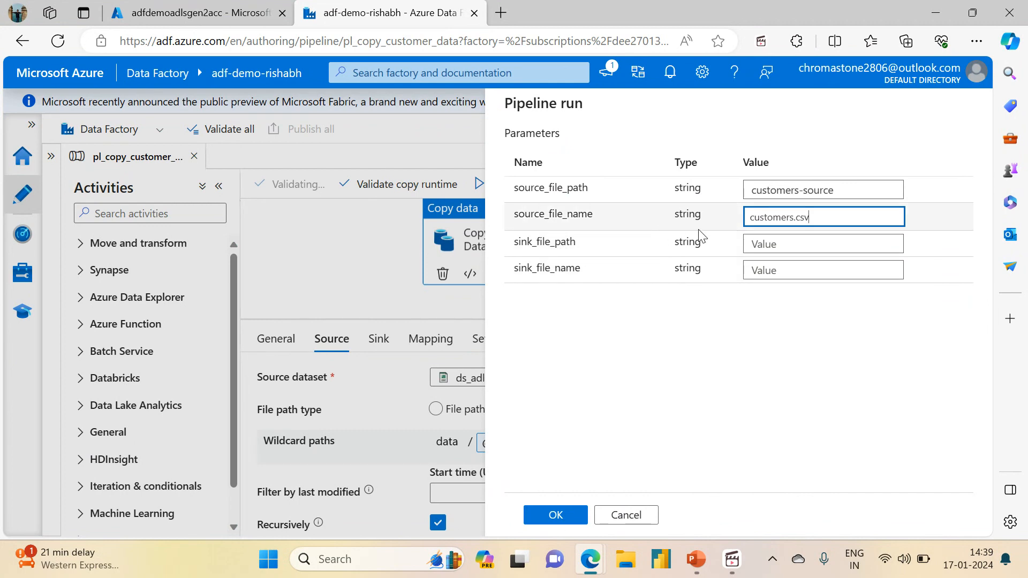
click(556, 515)
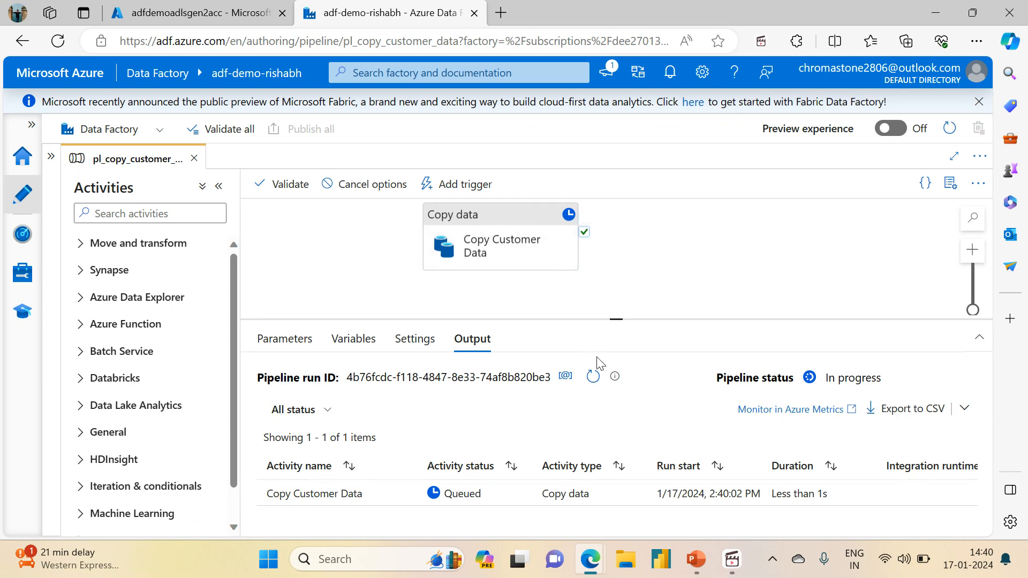
click(593, 378)
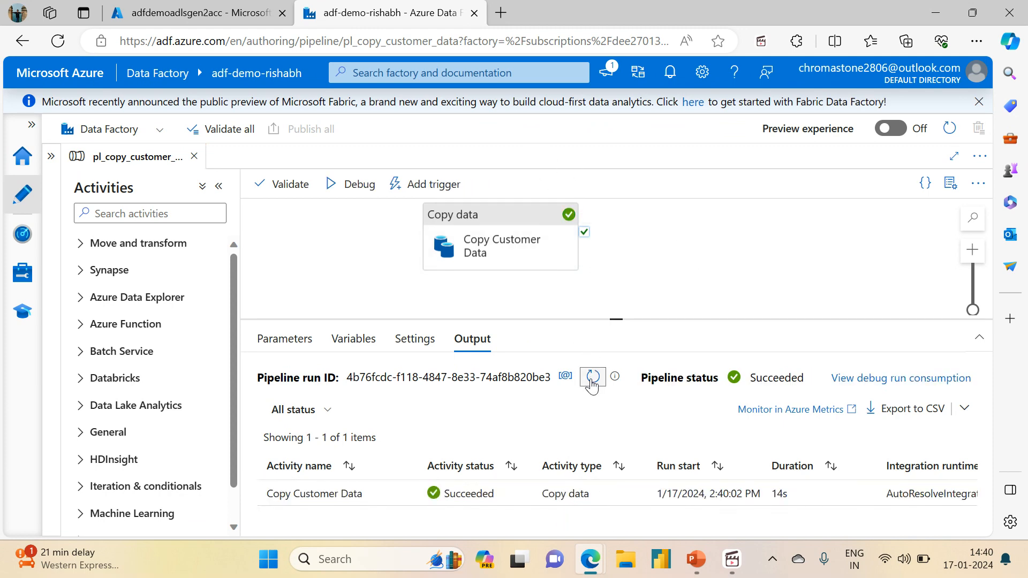
Switch to the adfdemoadlsgen2acc storage browser and check the data container and its customers-sink folder for the copied output.
click(150, 10)
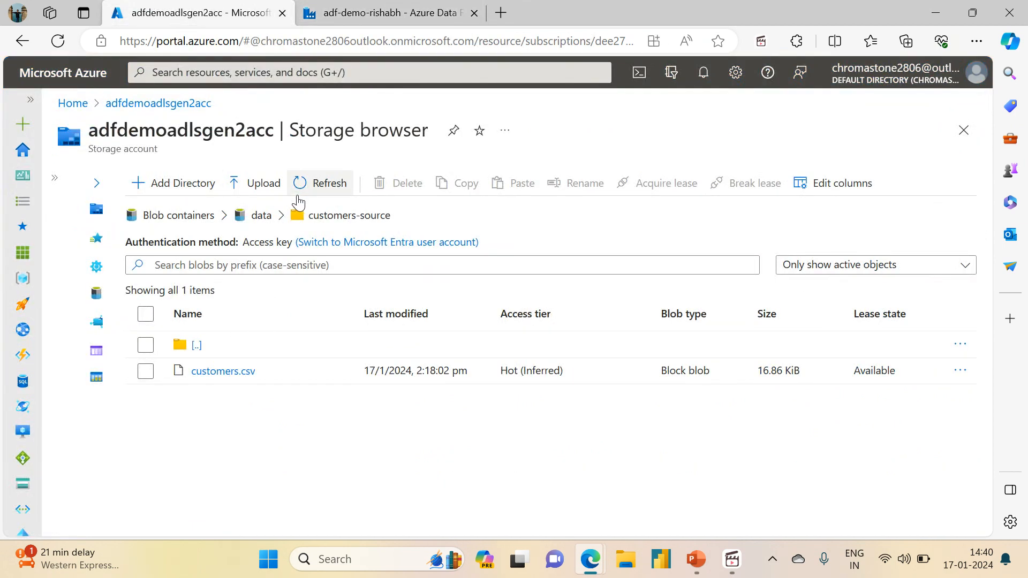
click(269, 212)
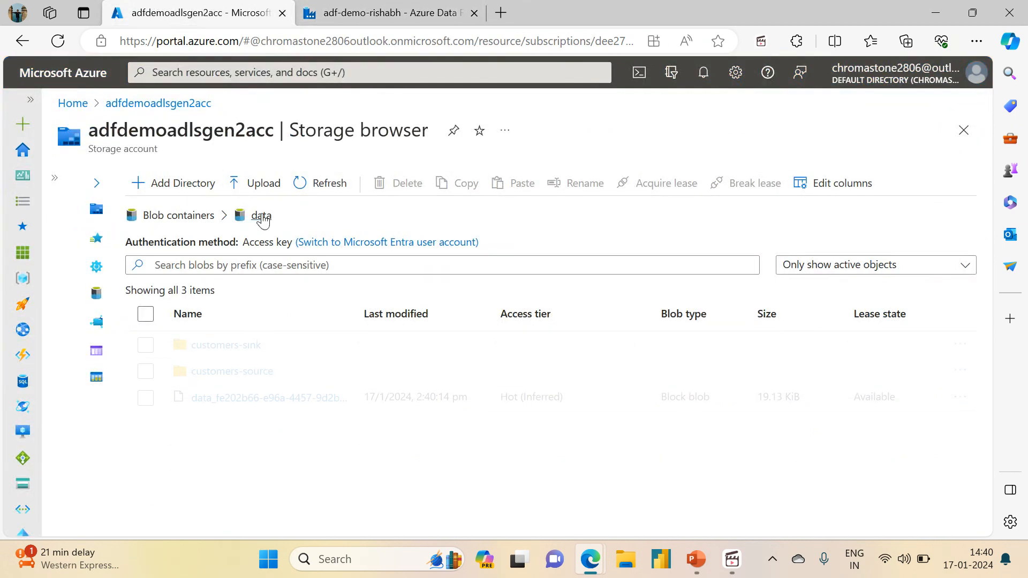
click(226, 345)
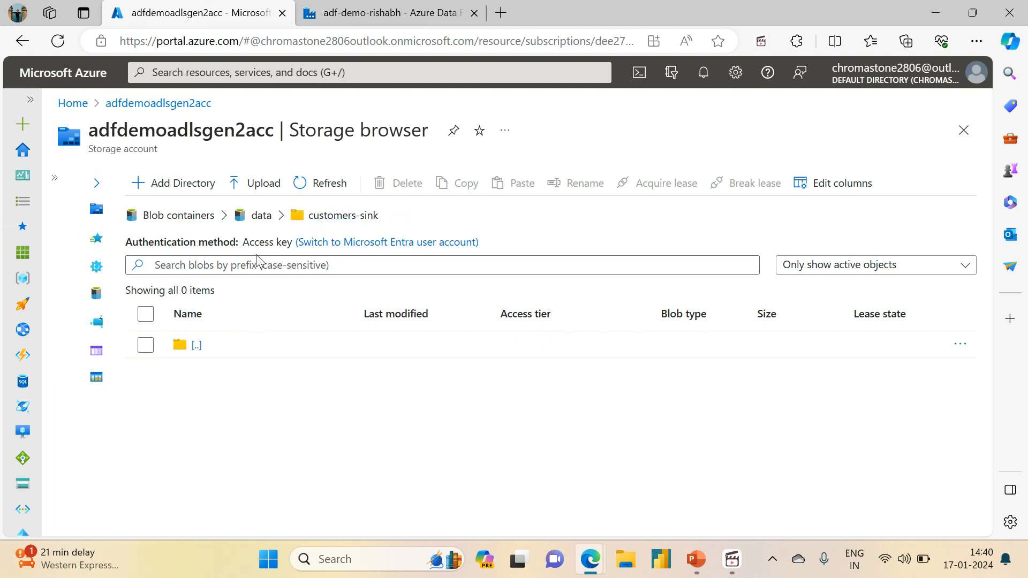
click(261, 216)
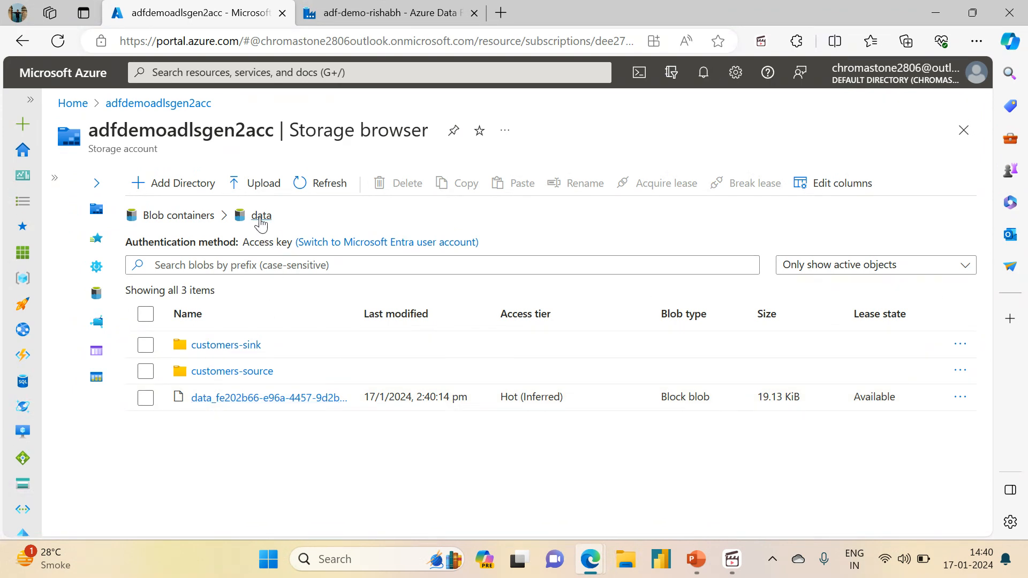
Delete the generated data_fe202b66 file from the data container.
click(145, 403)
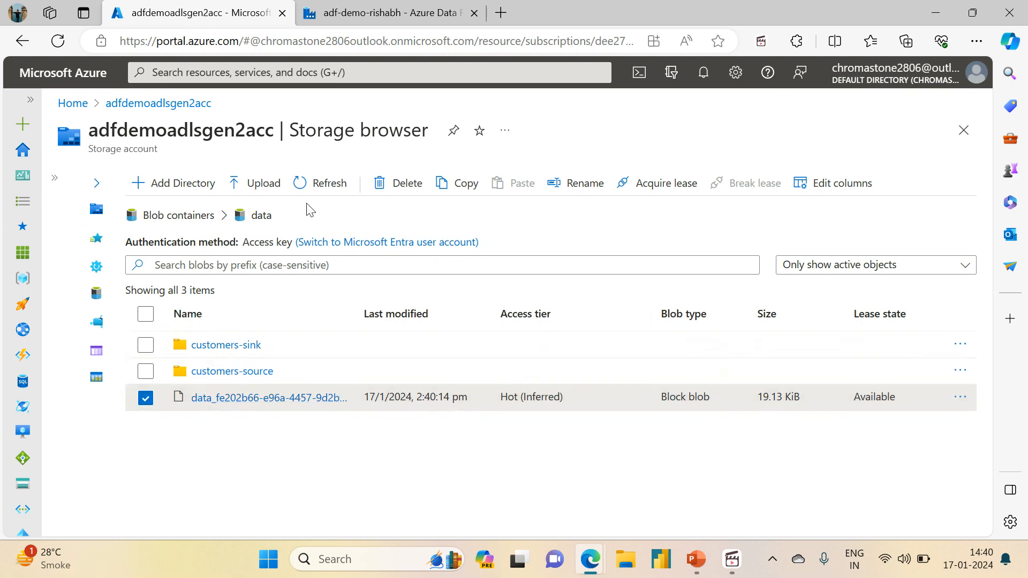
click(401, 183)
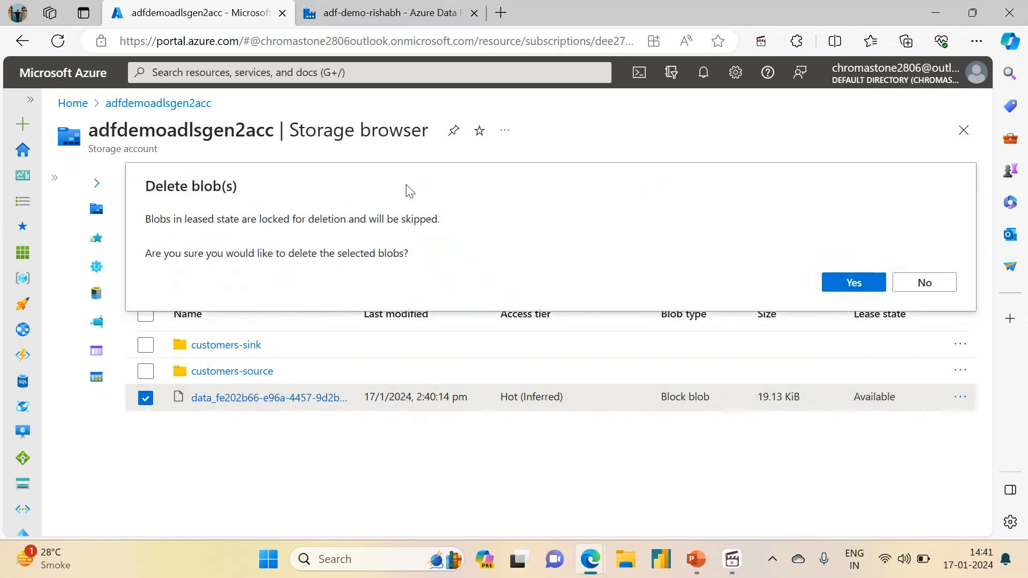
click(838, 284)
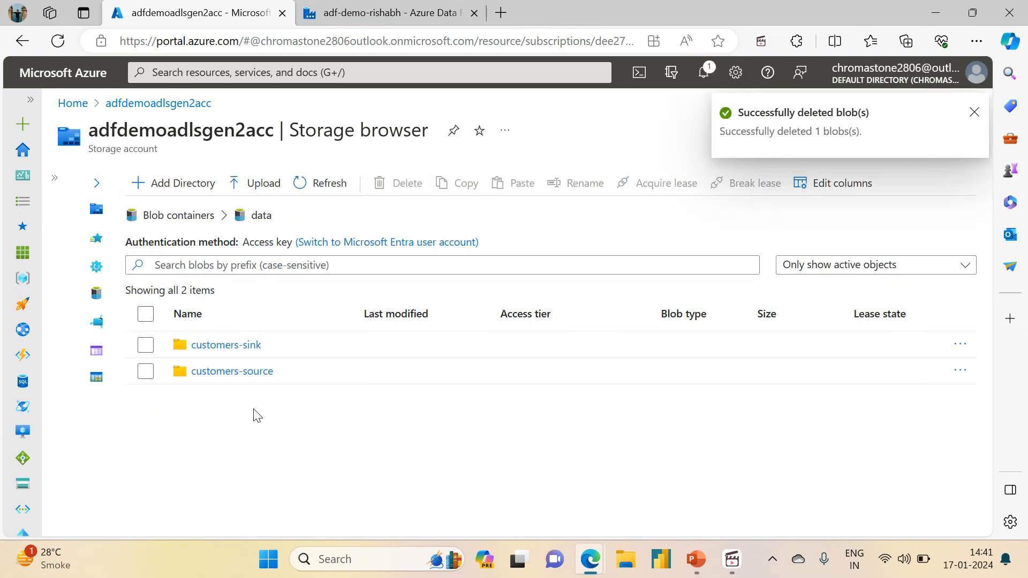
Delete customers.csv from the customers-source folder.
click(219, 373)
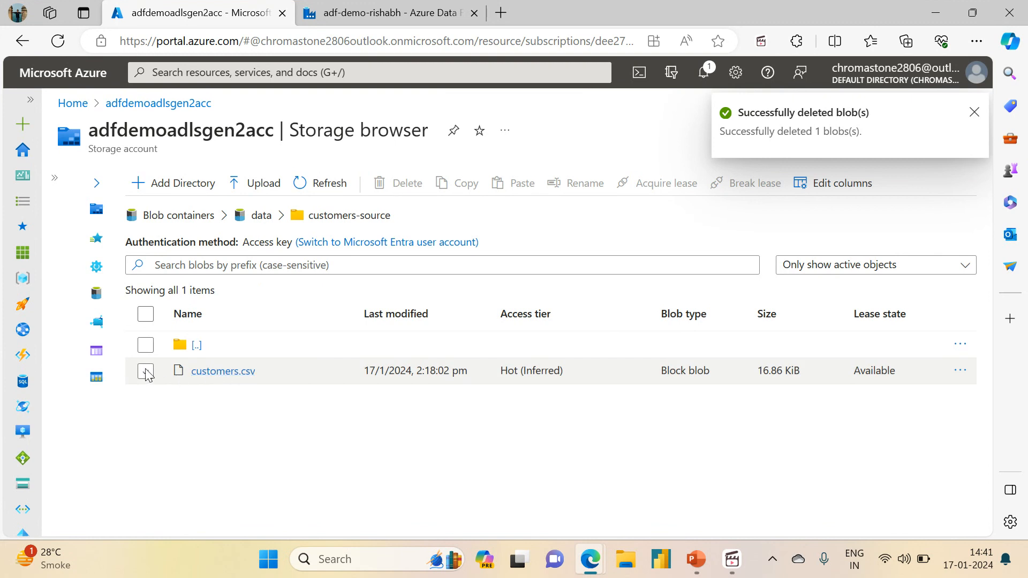
click(145, 371)
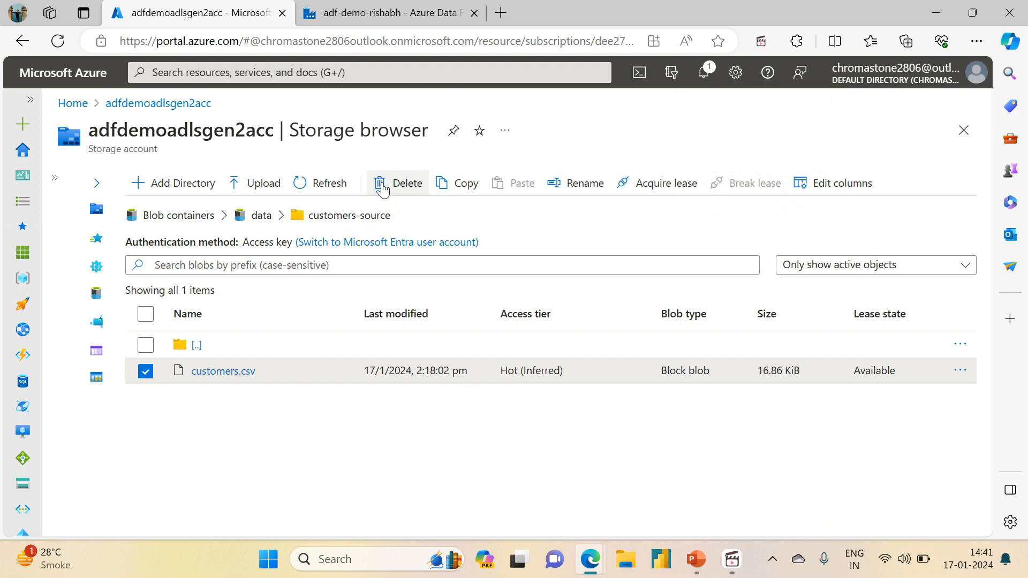
click(382, 187)
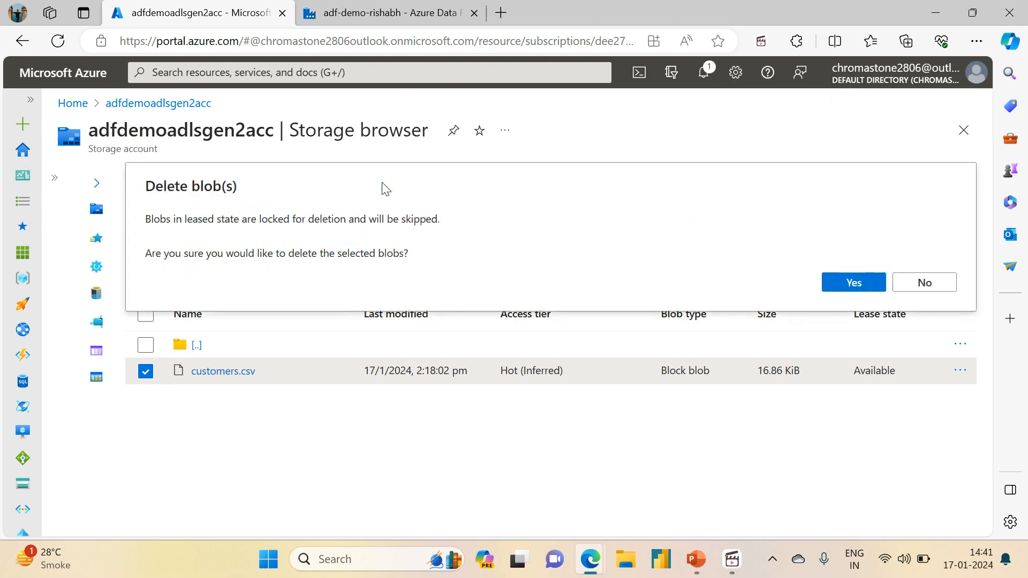
click(839, 284)
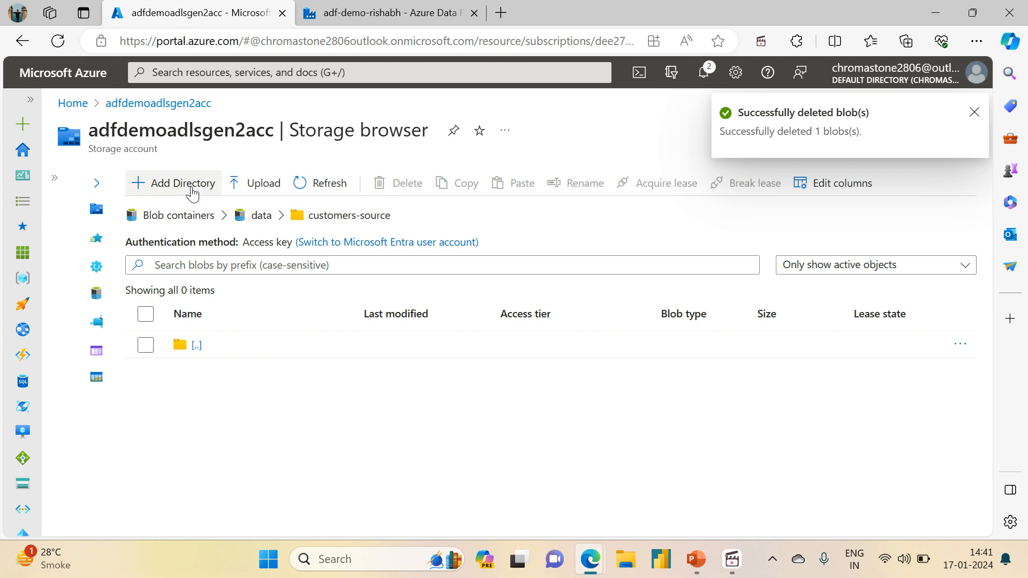
Add a directory named directory1 inside the customers-source folder.
click(188, 189)
click(812, 185)
text(d)
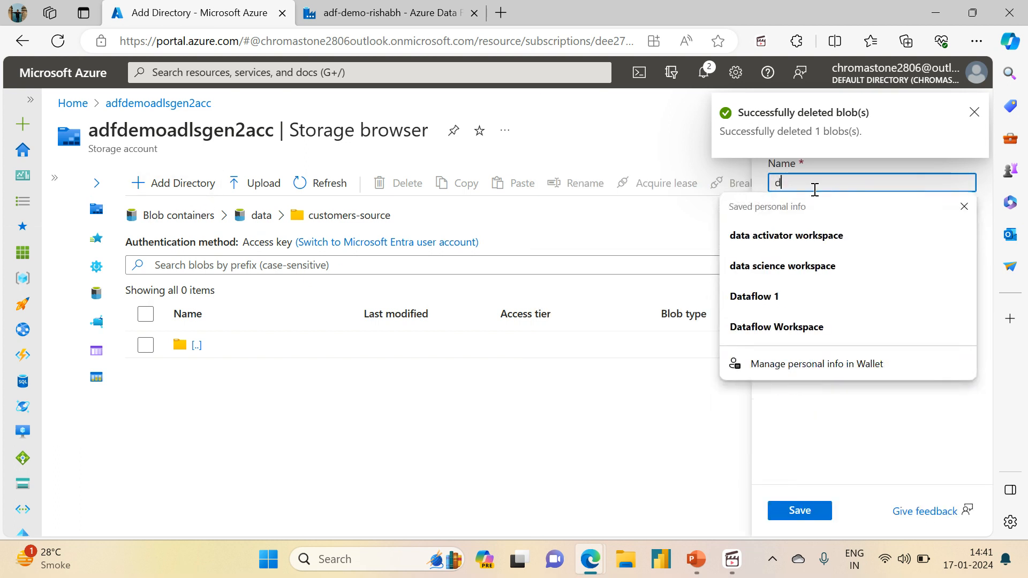
text(irectory1)
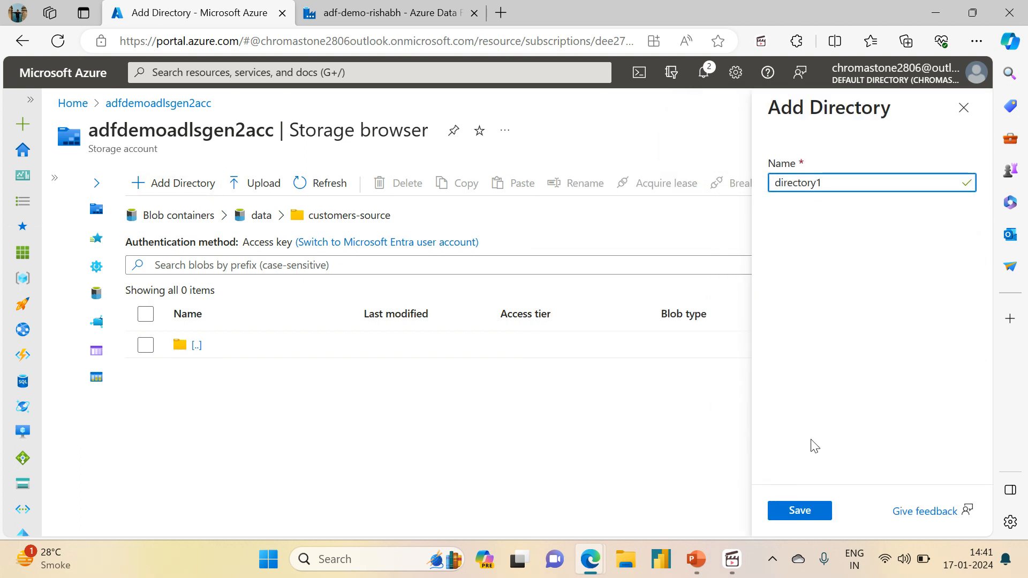
click(799, 512)
Create a subdirectory named directory1.1 inside directory1.
click(221, 371)
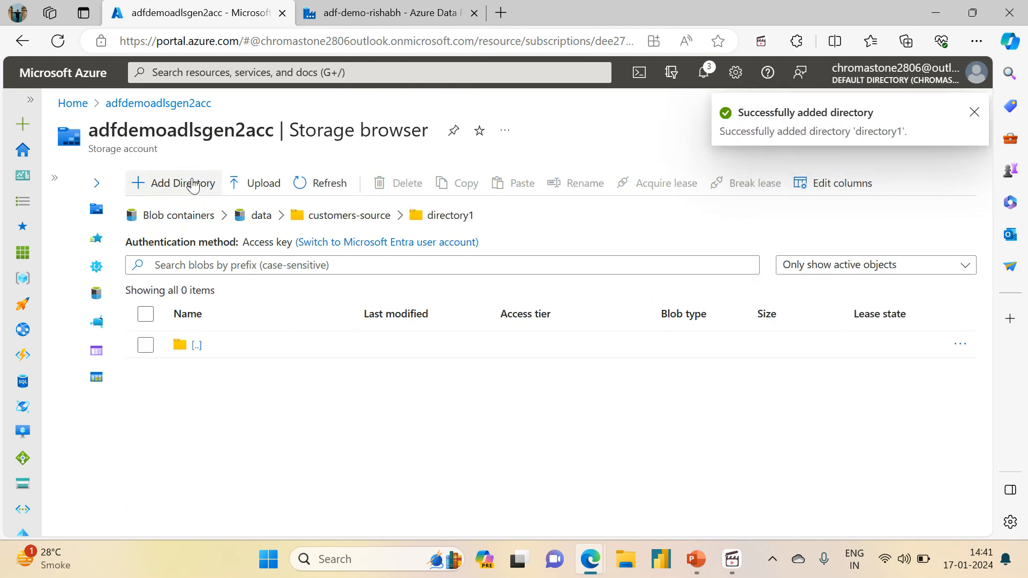
click(193, 185)
text(directory1.1)
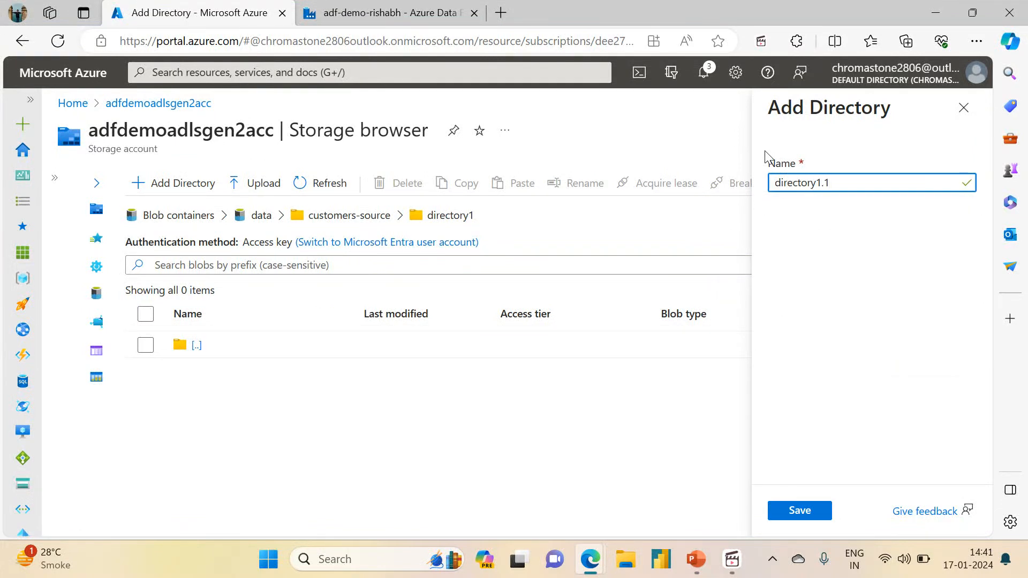
click(798, 511)
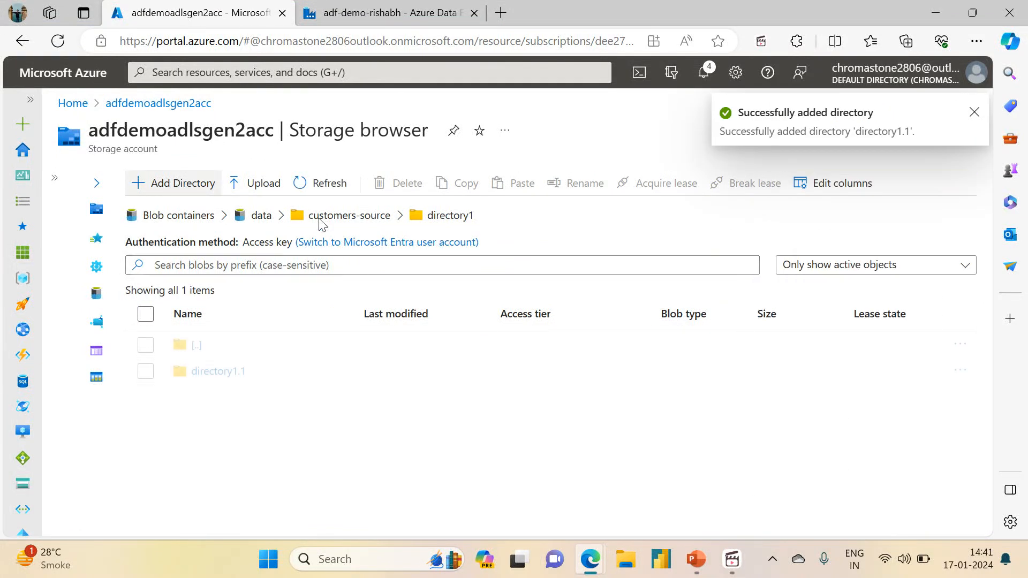
Upload customers.csv from the local Session5 folder into directory1.
click(264, 185)
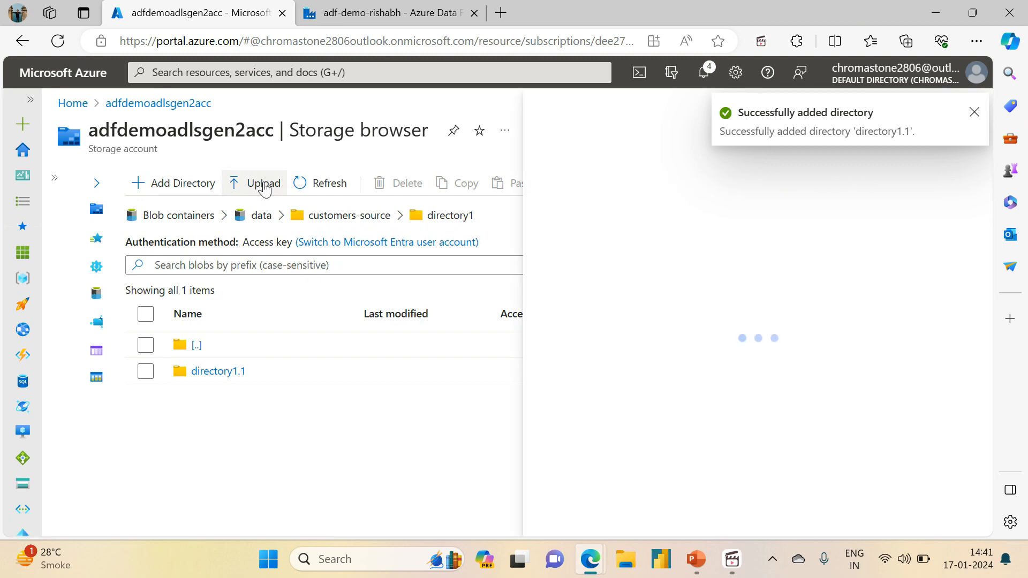
click(769, 265)
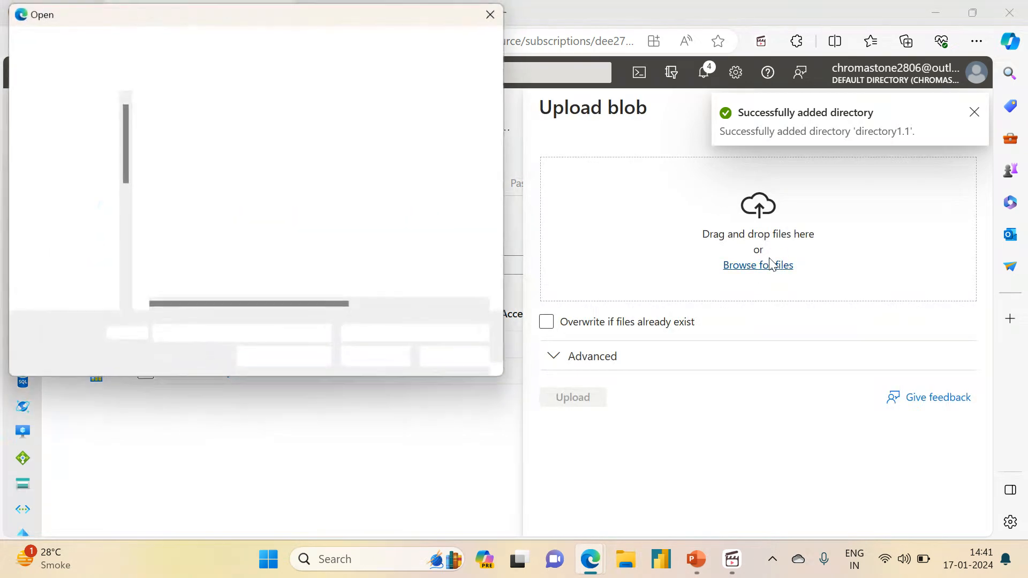
click(177, 182)
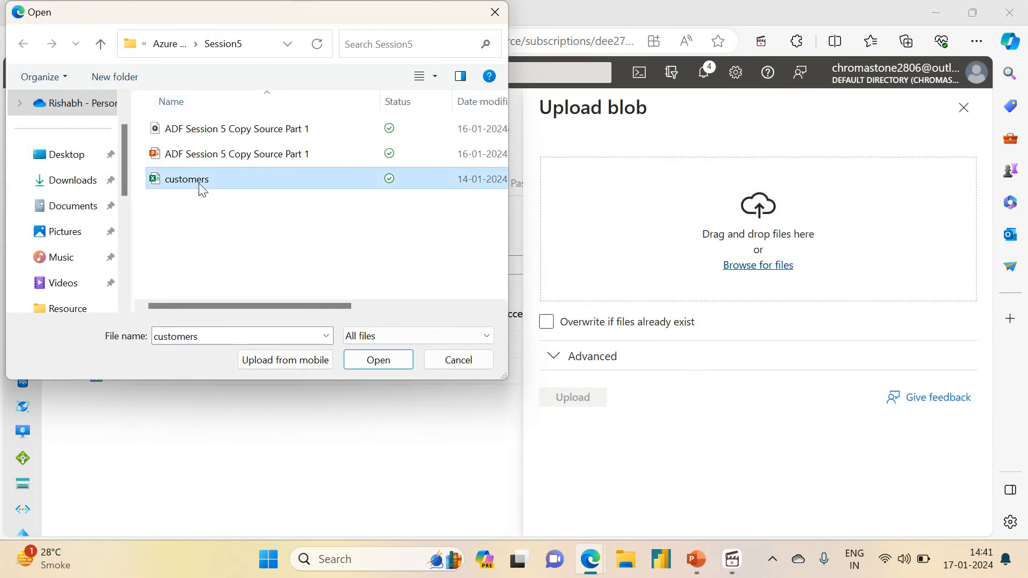
click(375, 361)
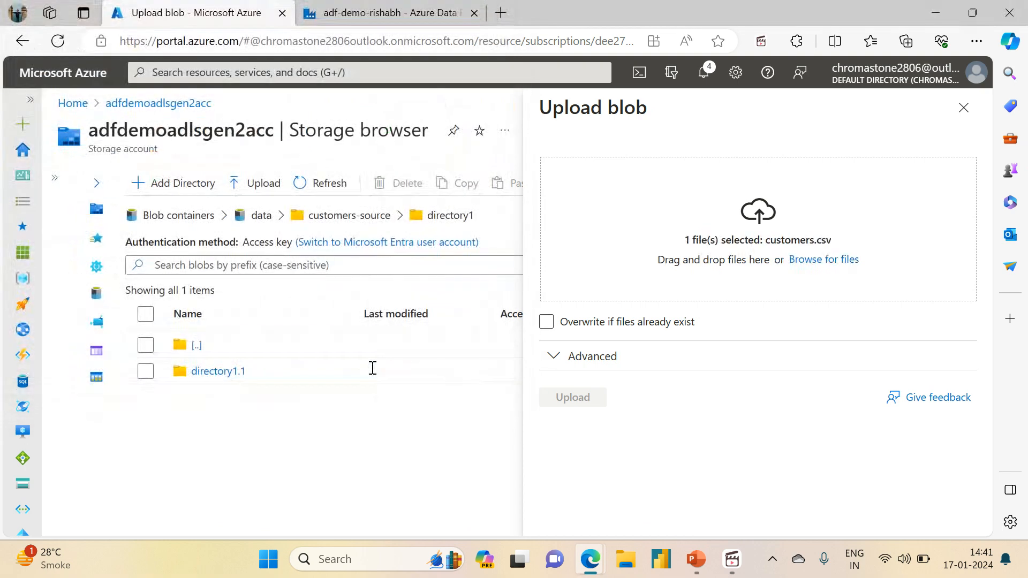
click(573, 397)
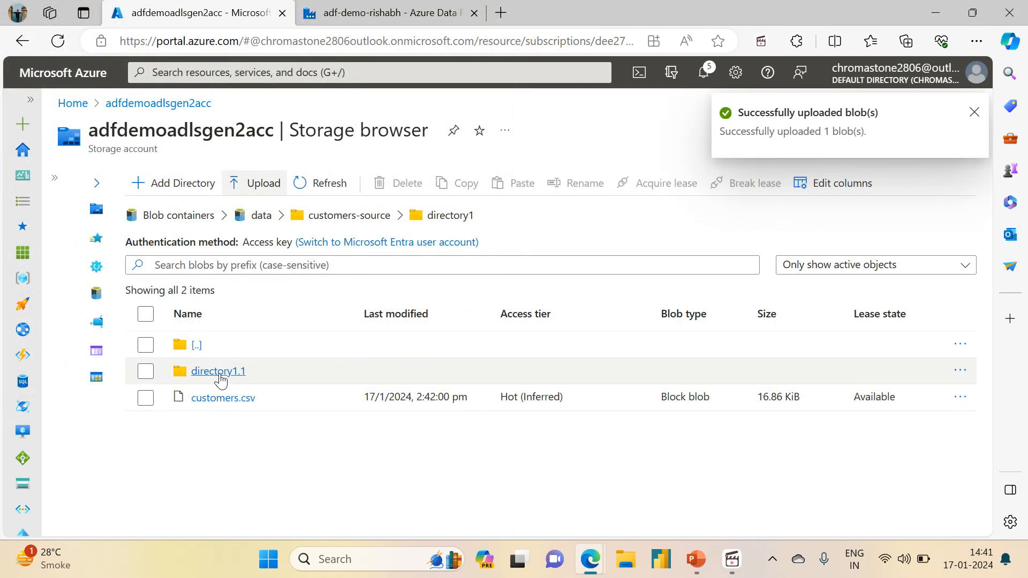
Upload customers.csv from the local Session5 folder into the directory1.1 subdirectory.
click(224, 375)
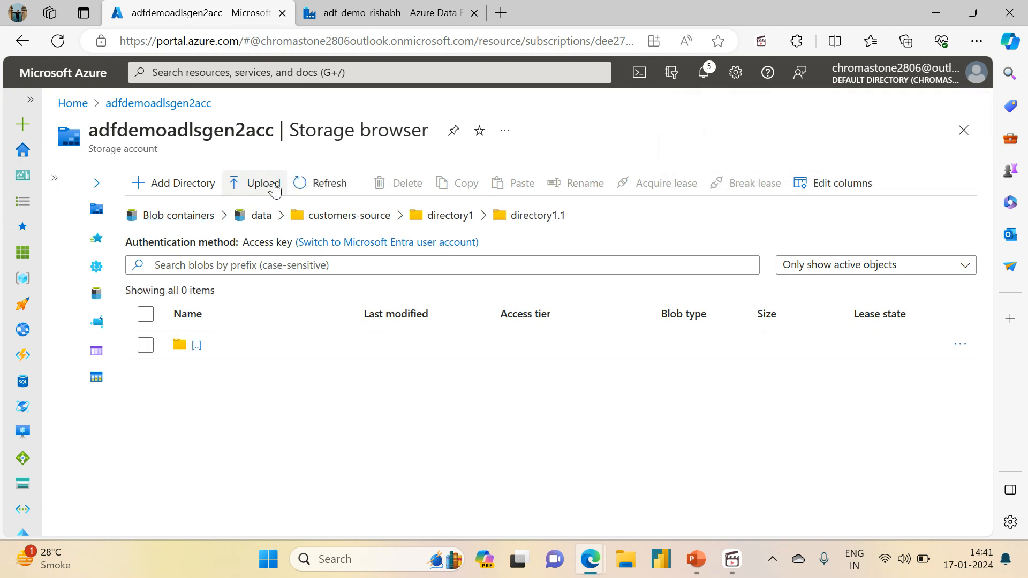
click(252, 183)
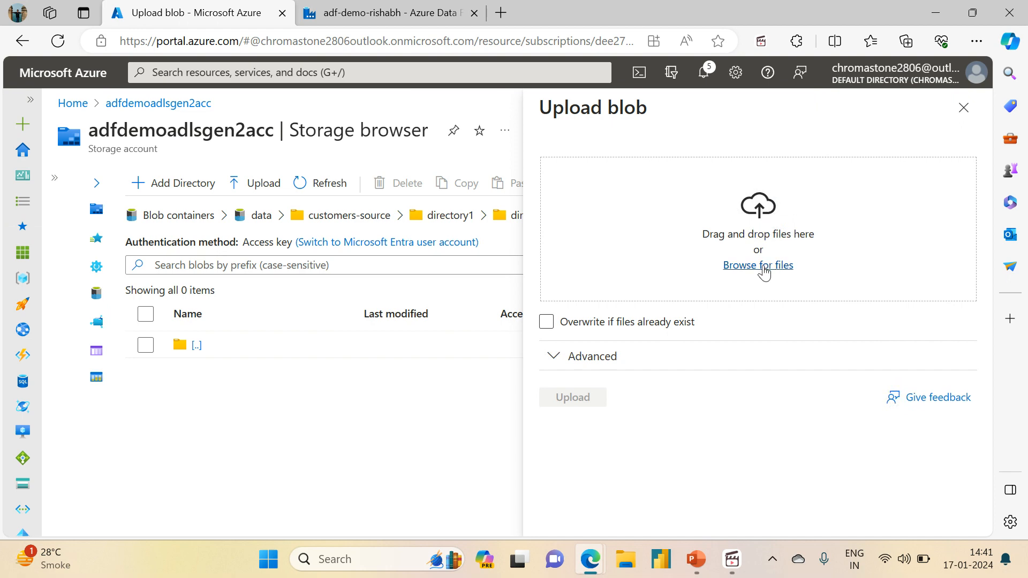
click(761, 266)
click(178, 190)
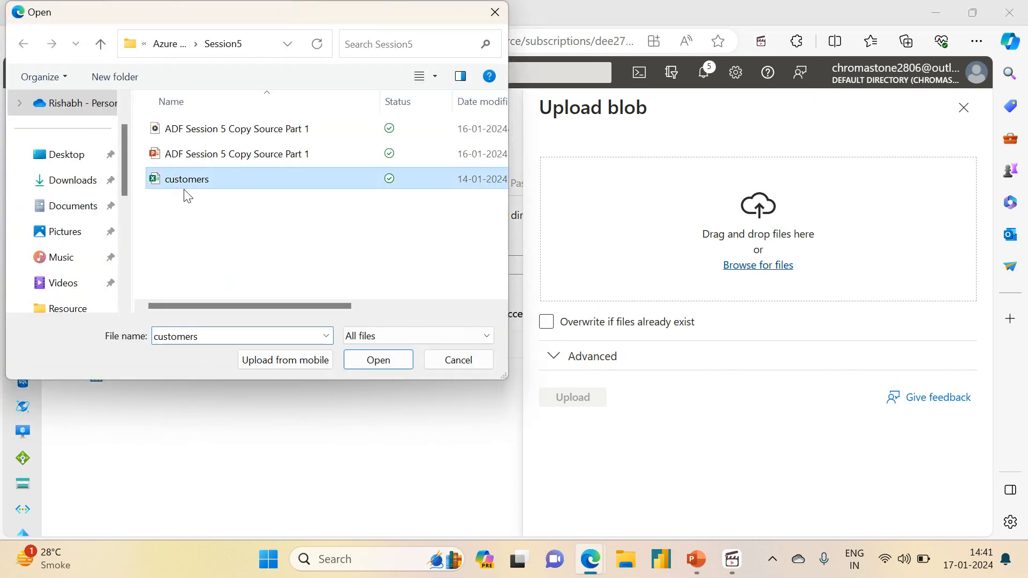
click(367, 359)
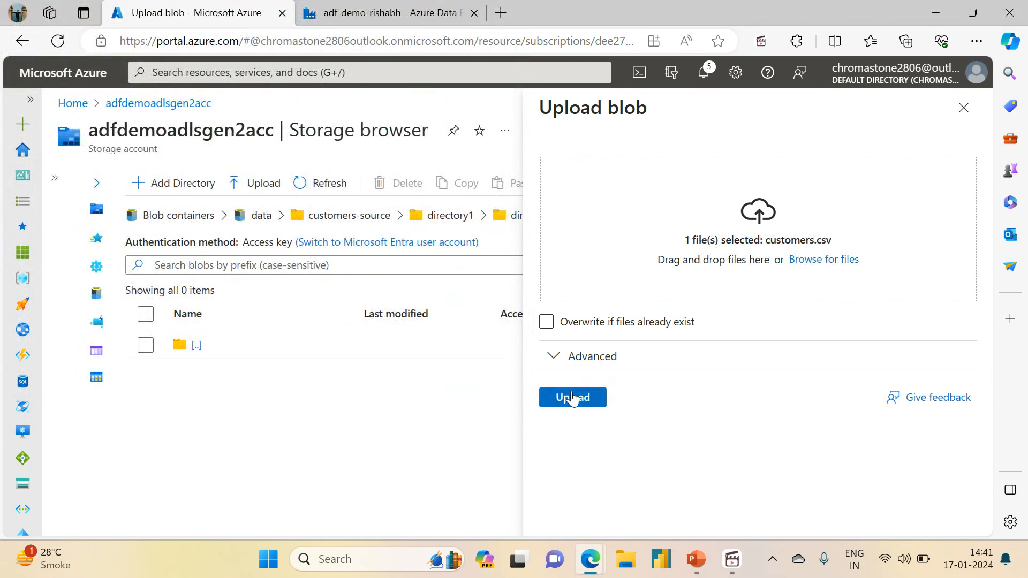
click(569, 404)
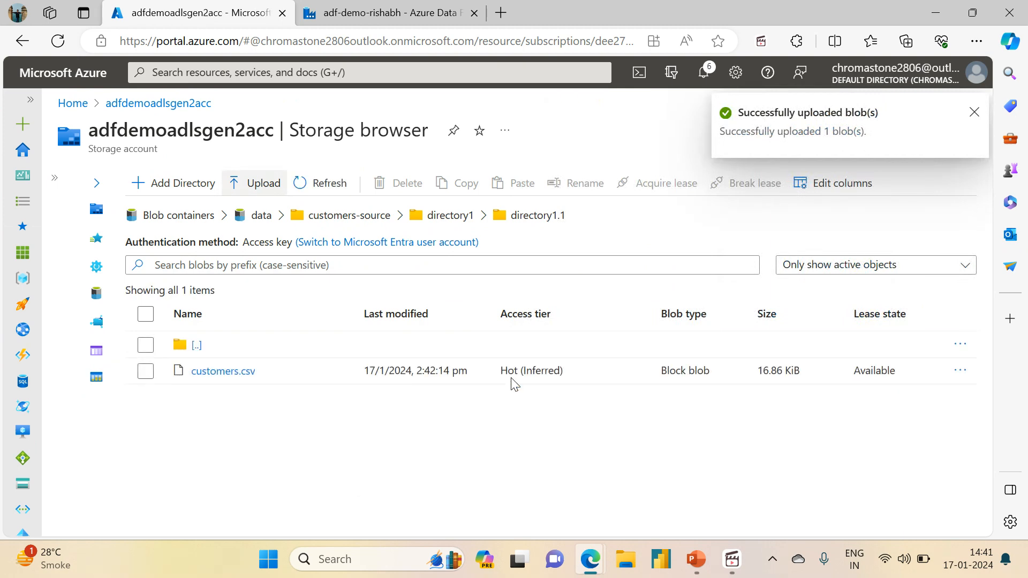
Return to the customers-source folder and add a directory named directory2 there.
click(452, 216)
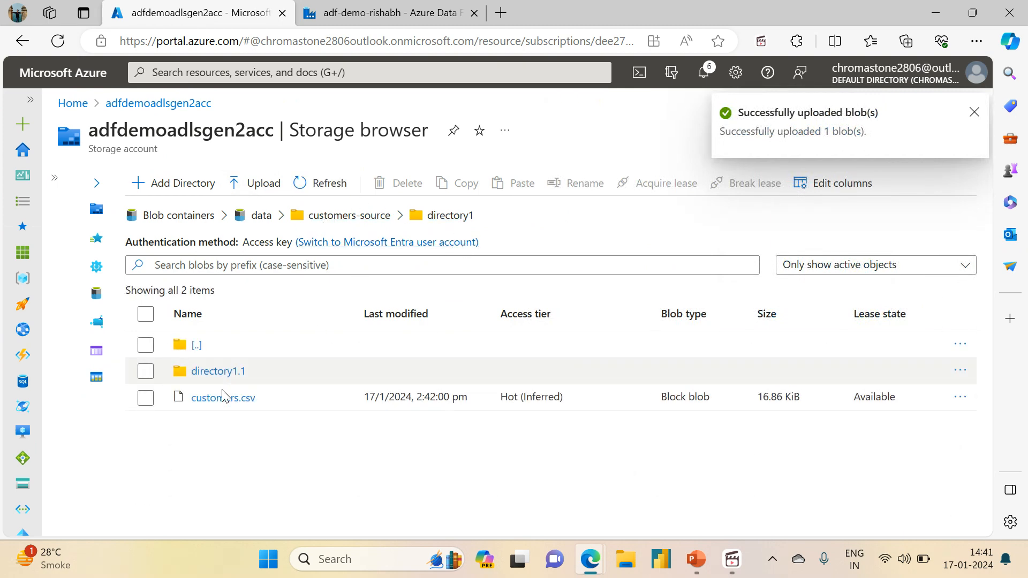
click(212, 370)
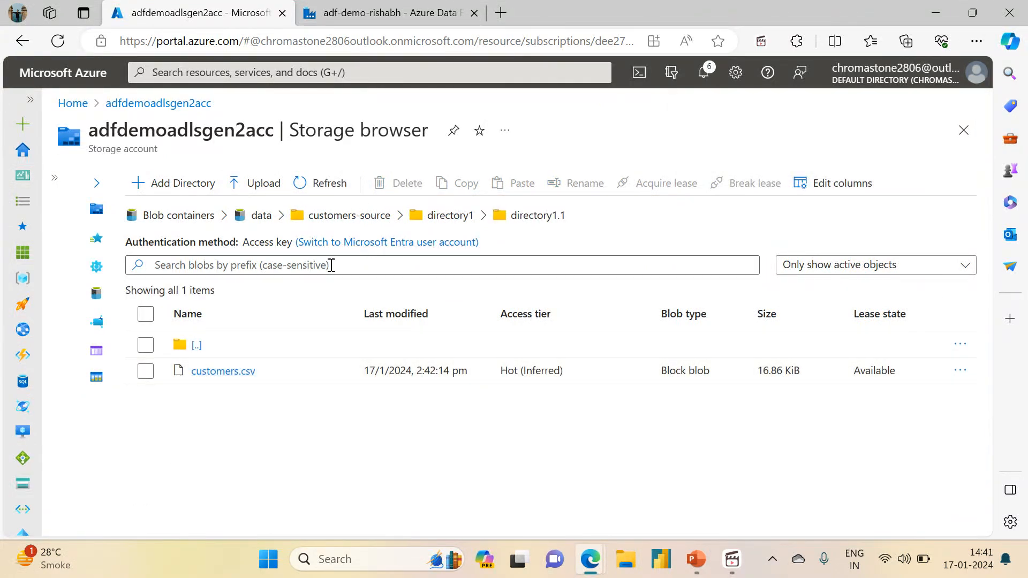
click(452, 217)
click(350, 216)
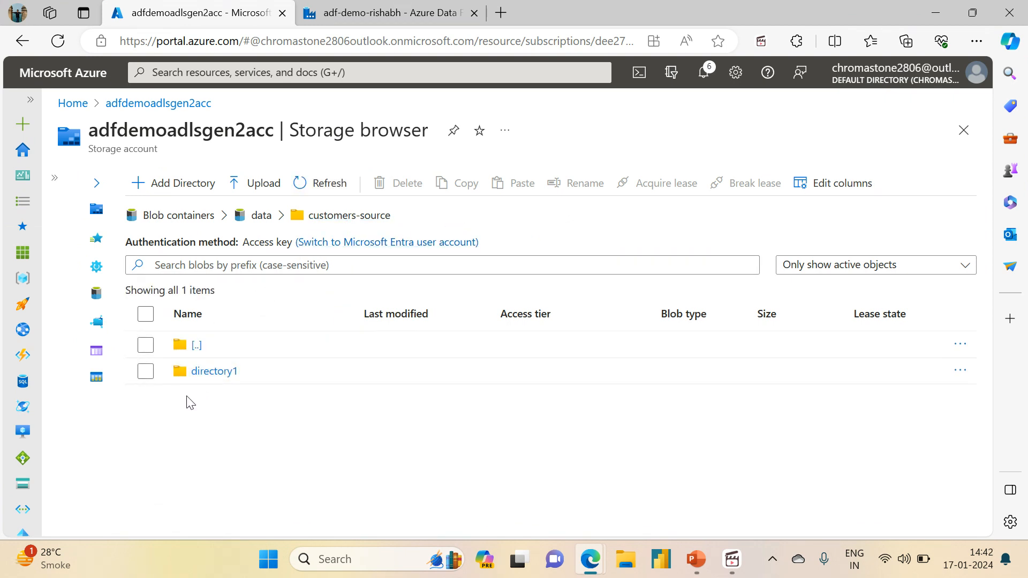
click(162, 181)
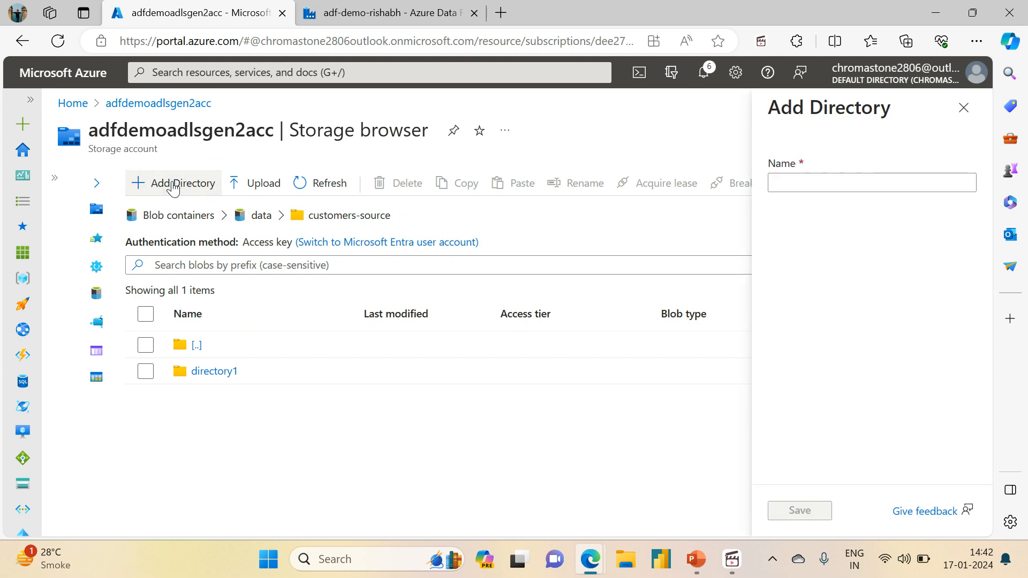
text(directory2)
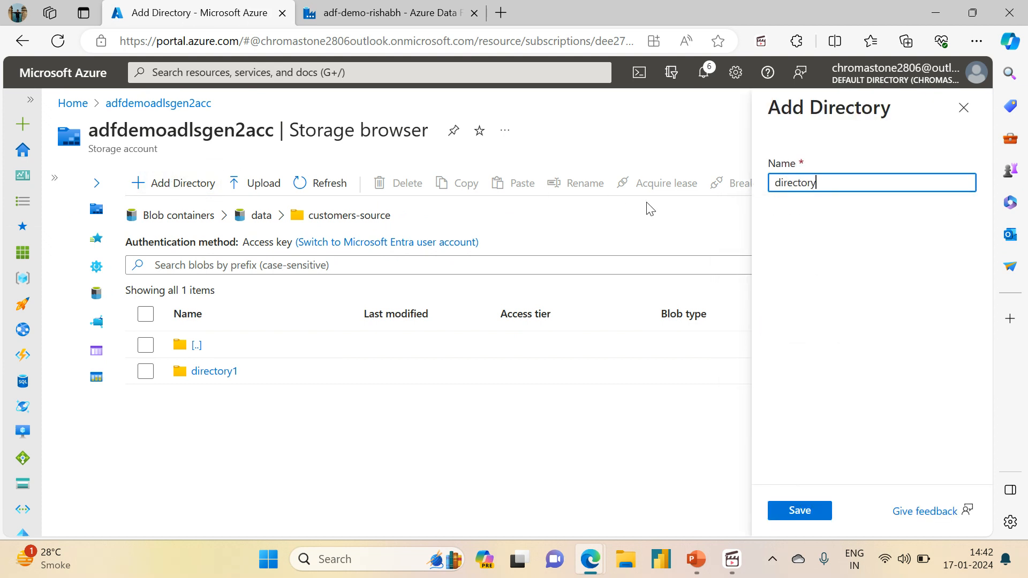
click(800, 512)
Upload customers1.csv and customers2.csv together from the local Session6 folder into directory2.
click(210, 398)
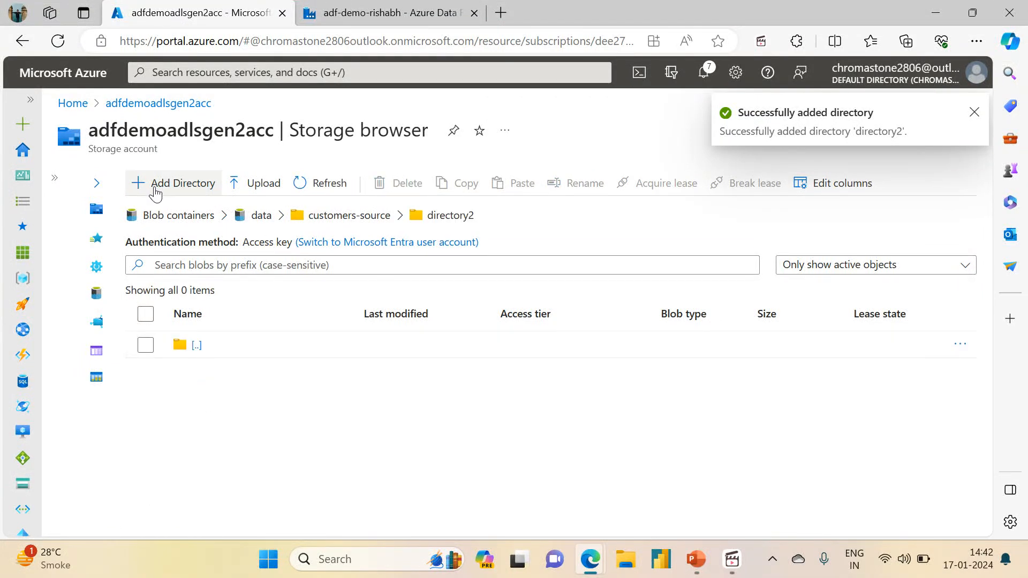
click(262, 184)
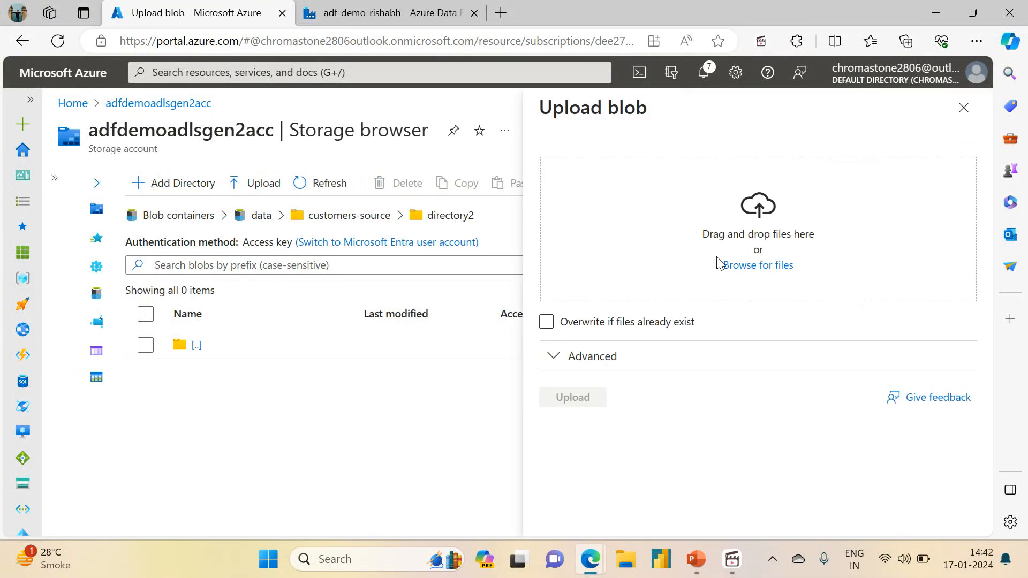
click(742, 277)
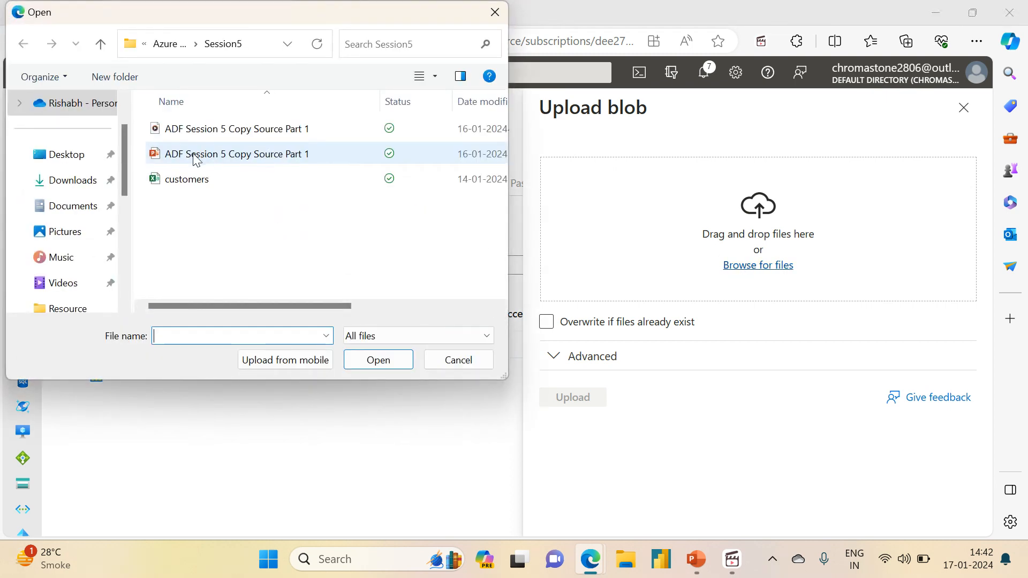
click(180, 47)
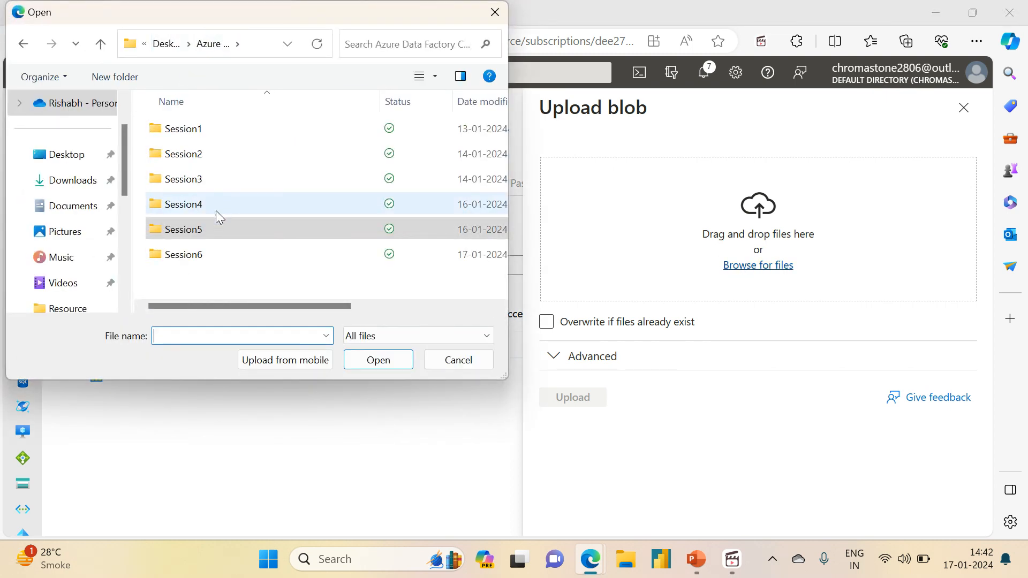
double_click(186, 265)
click(196, 157)
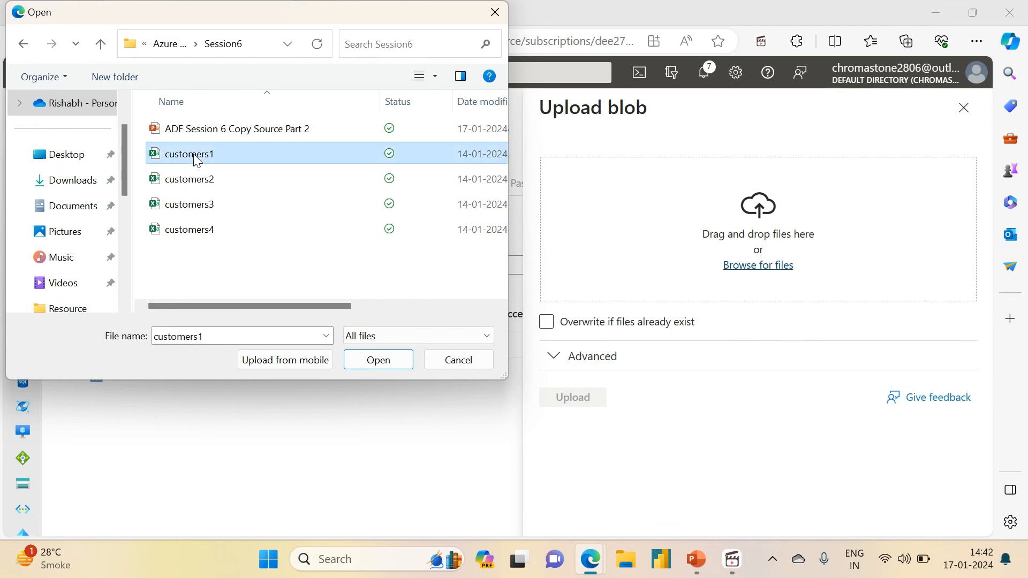
ctrl+click(197, 181)
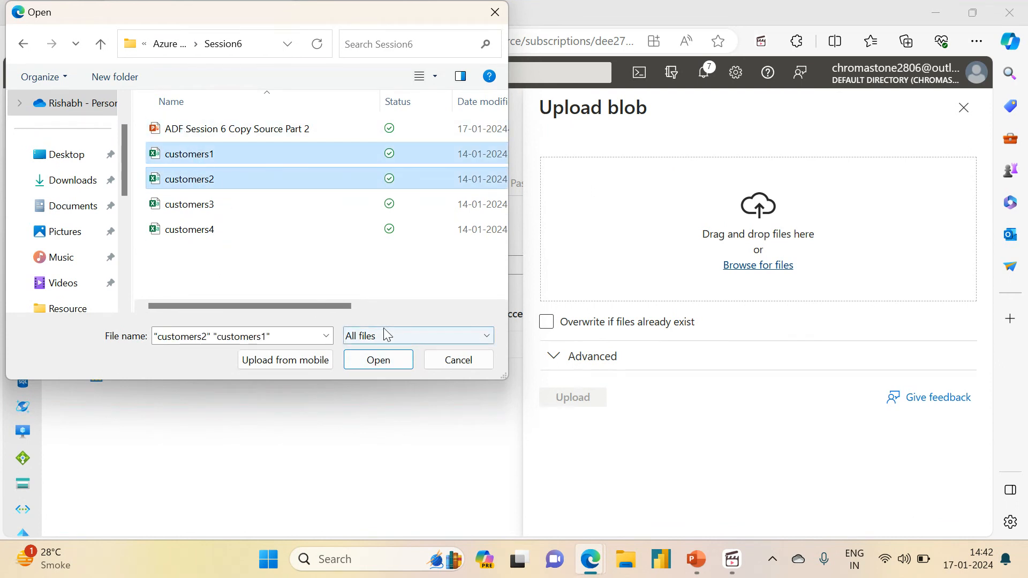
click(378, 361)
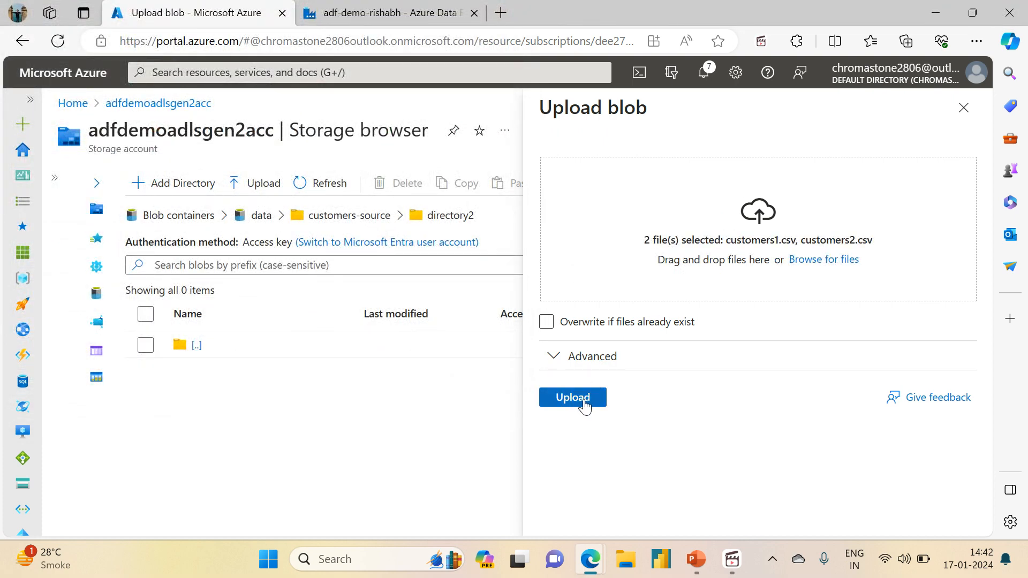
click(582, 402)
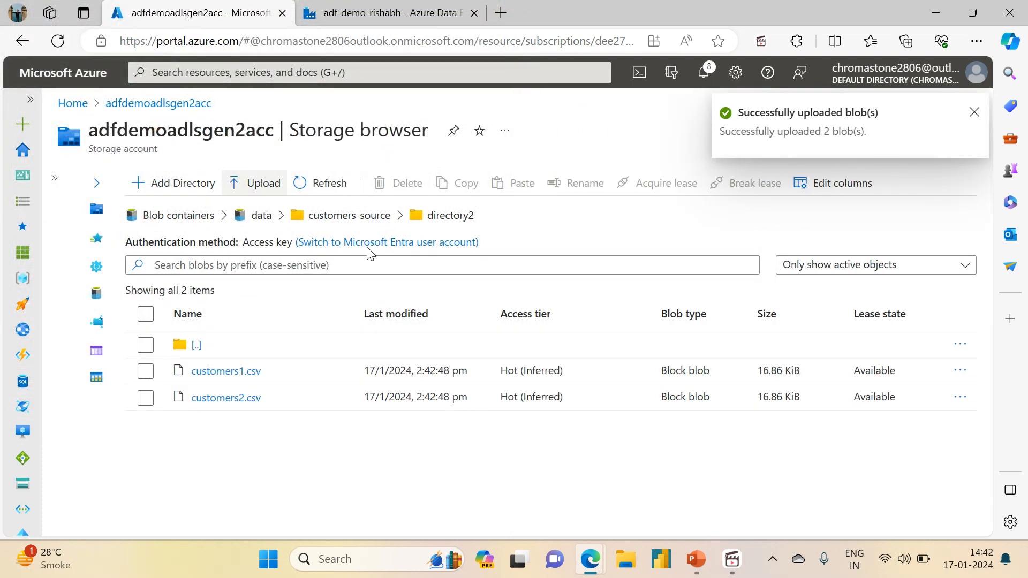
Add another directory named directory3 inside the customers-source folder.
click(321, 218)
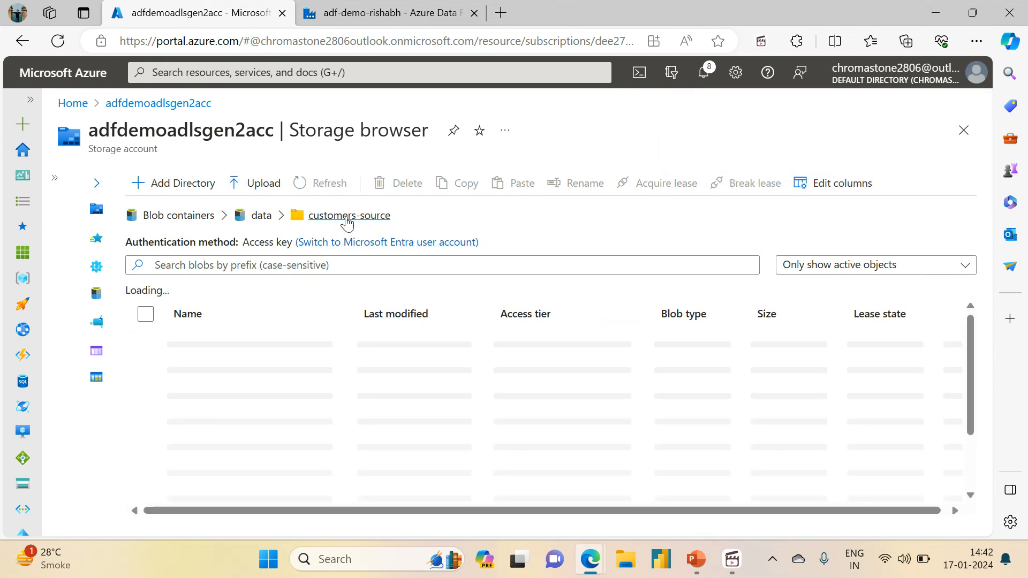
click(162, 190)
text(duir)
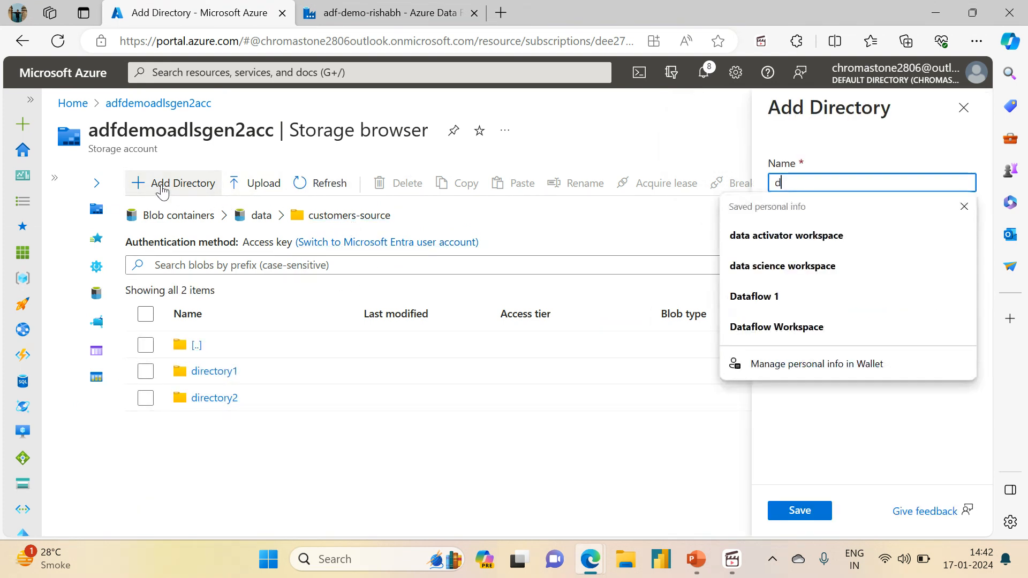
key(BackSpace)
key(BackSpace)
key(BackSpace)
text(irectory3)
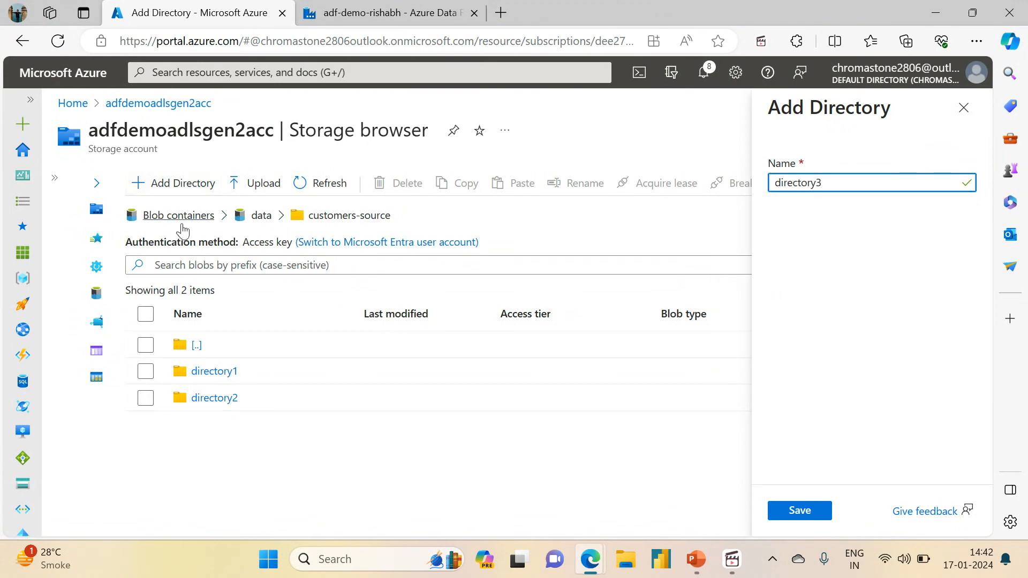
click(808, 517)
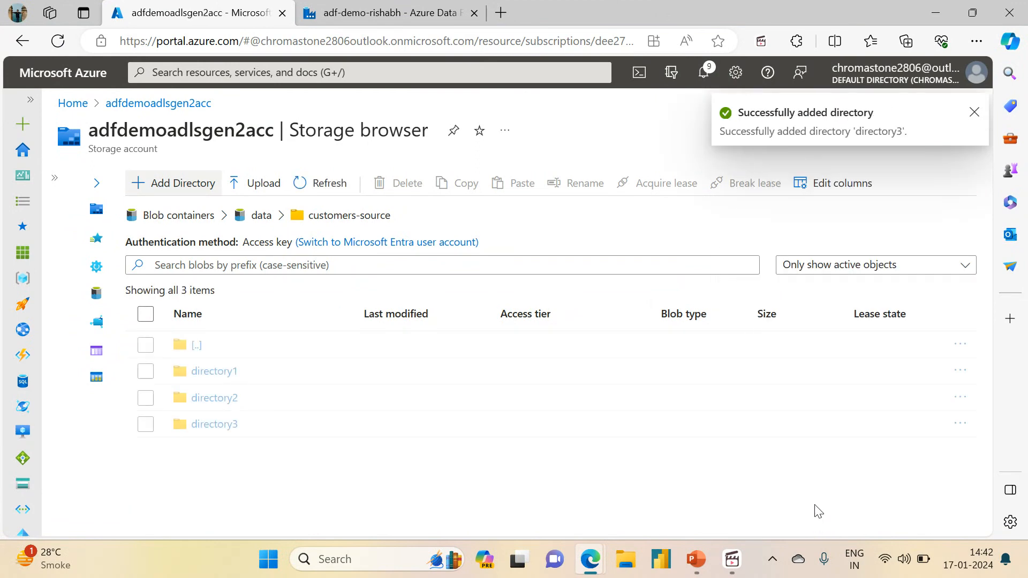
Upload customers3.csv from the local Session6 folder into directory3.
click(212, 425)
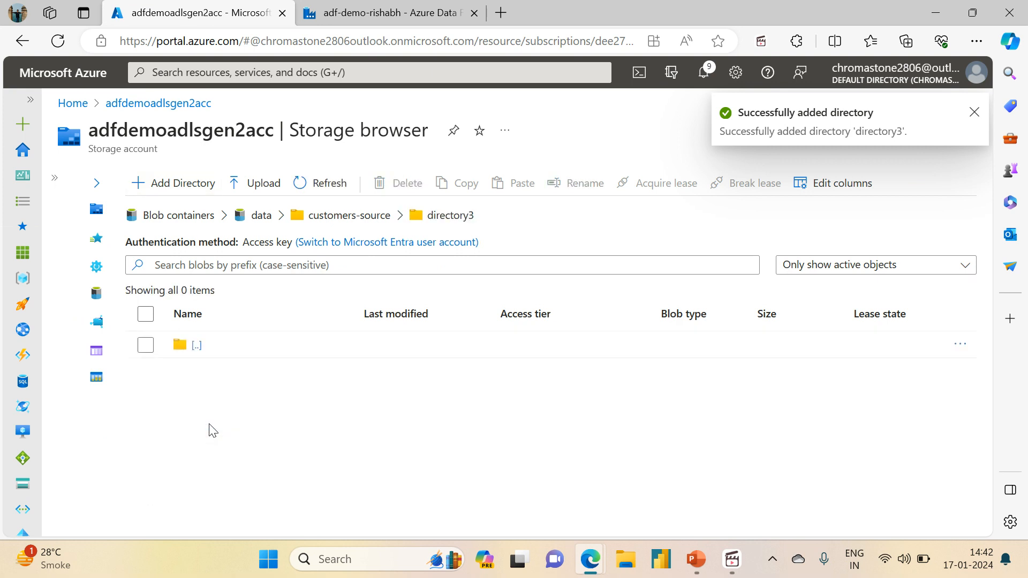
click(289, 184)
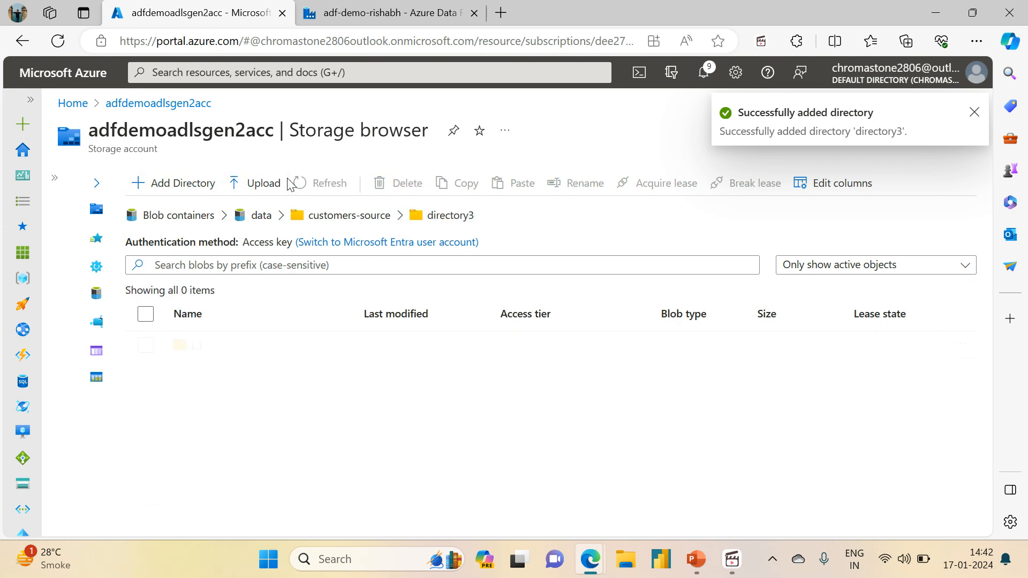
click(256, 183)
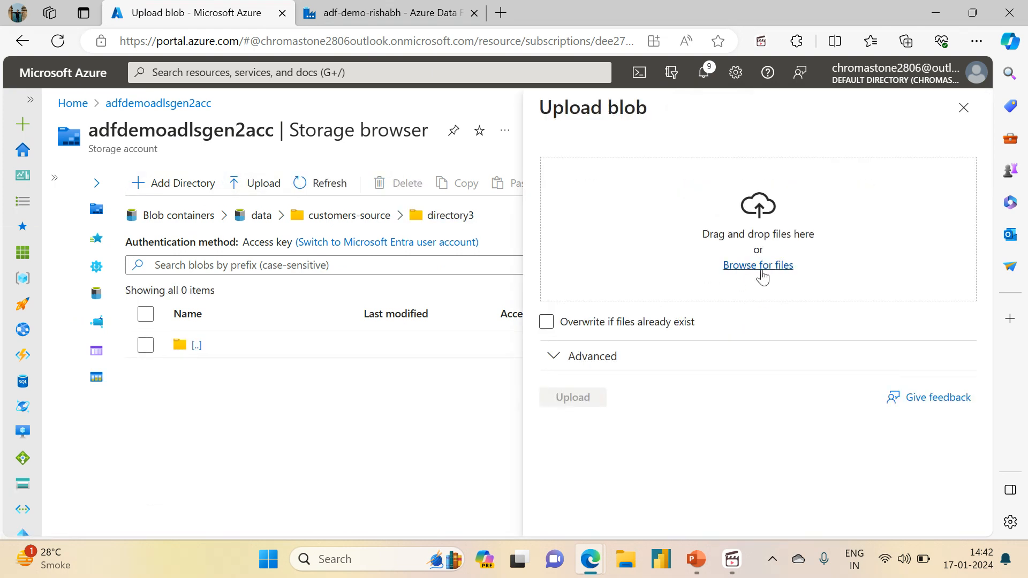
click(758, 265)
click(199, 213)
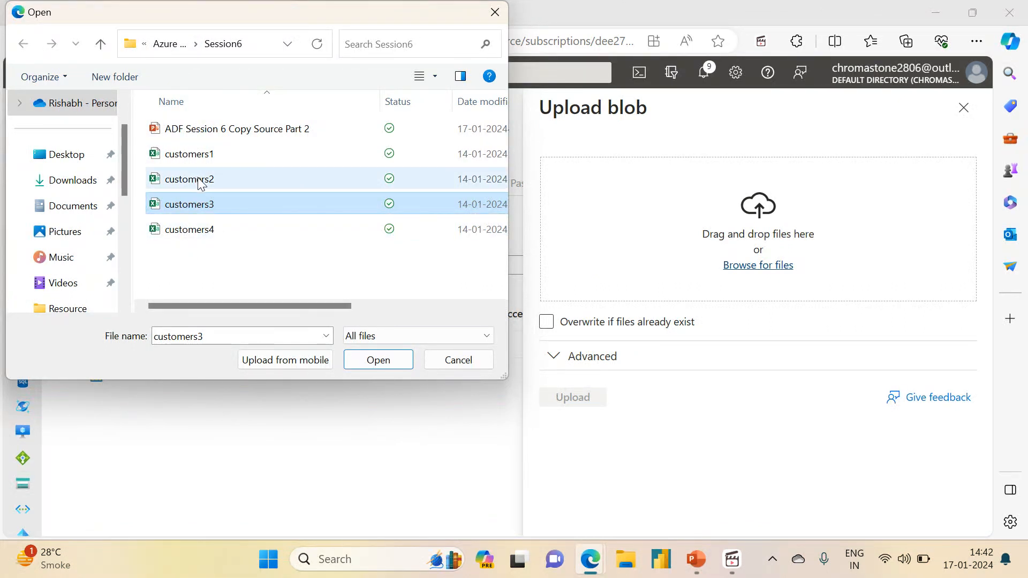
click(375, 361)
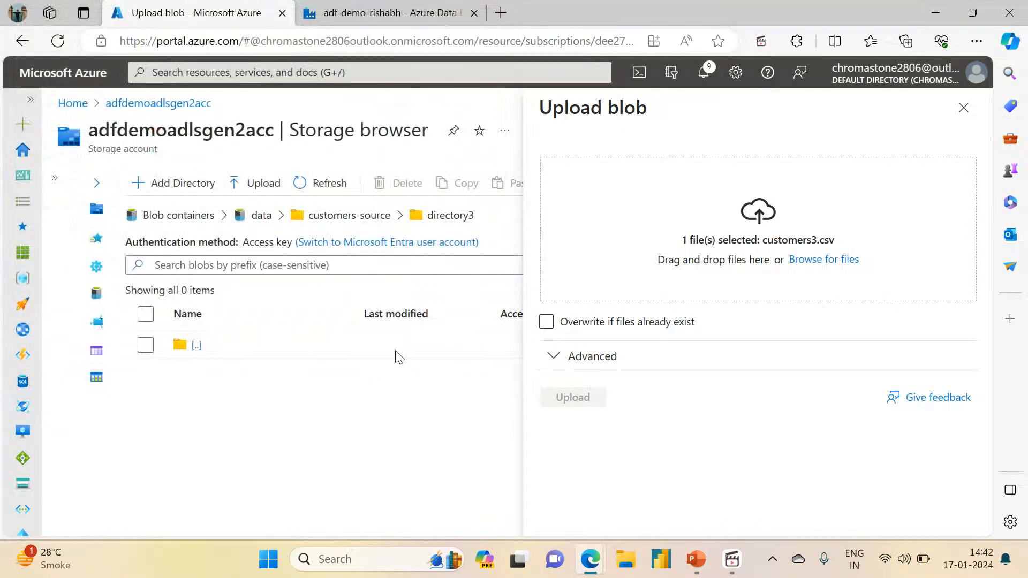
click(562, 406)
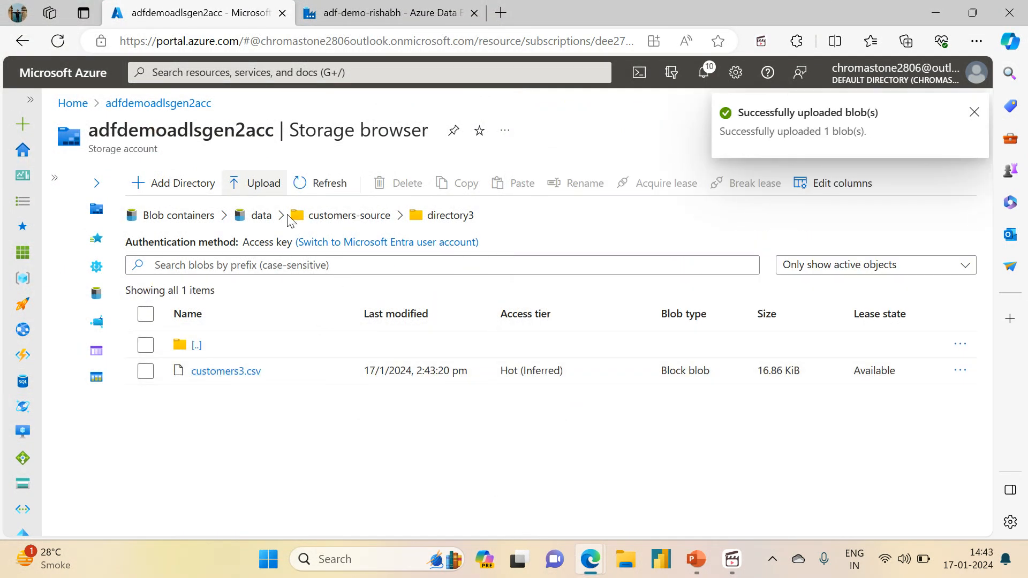
Upload customers4.csv from the local Session6 folder directly into the customers-source folder, and open the customers-sink folder in the data container.
click(328, 217)
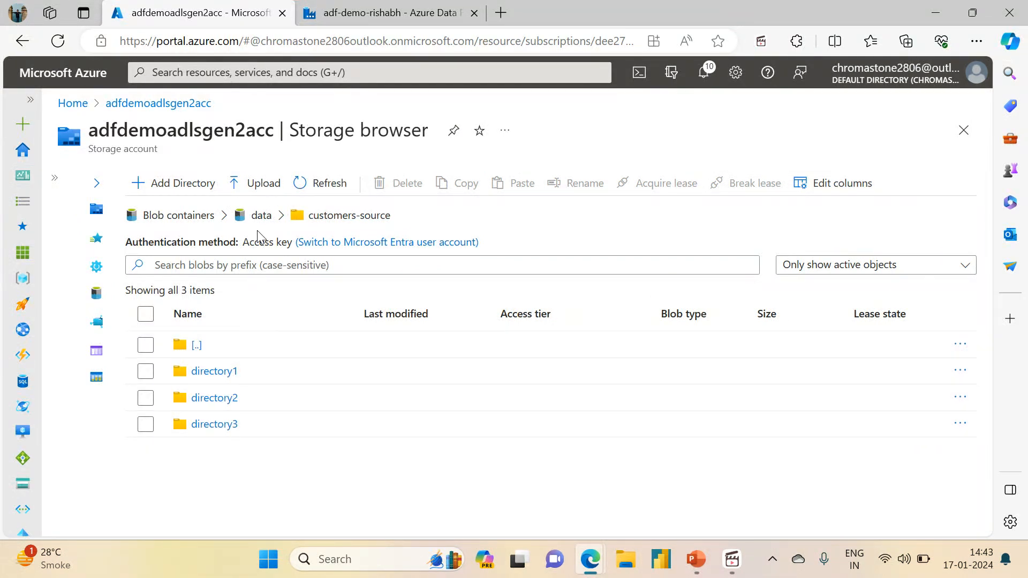
click(256, 183)
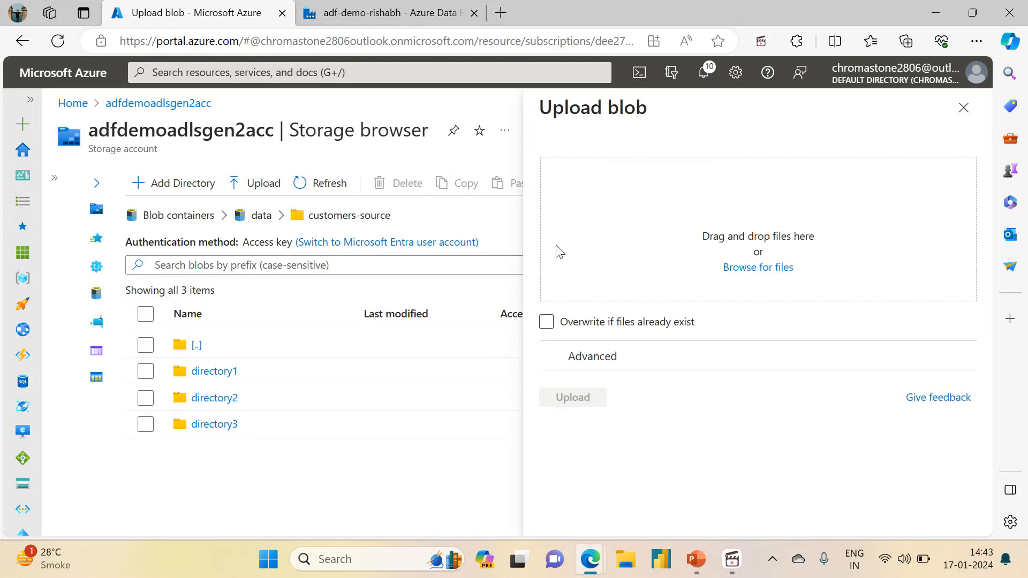
click(743, 271)
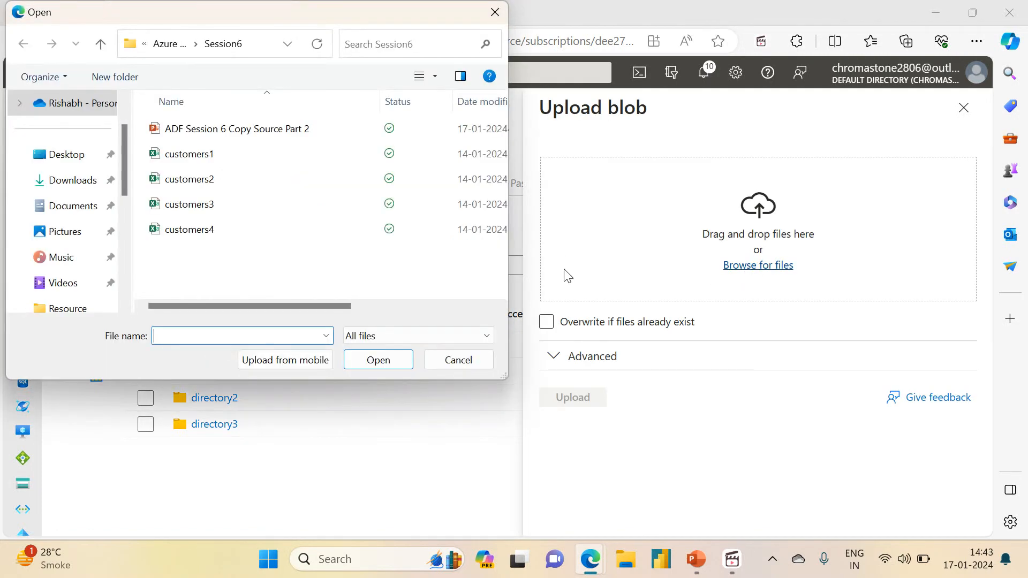
click(191, 229)
click(380, 362)
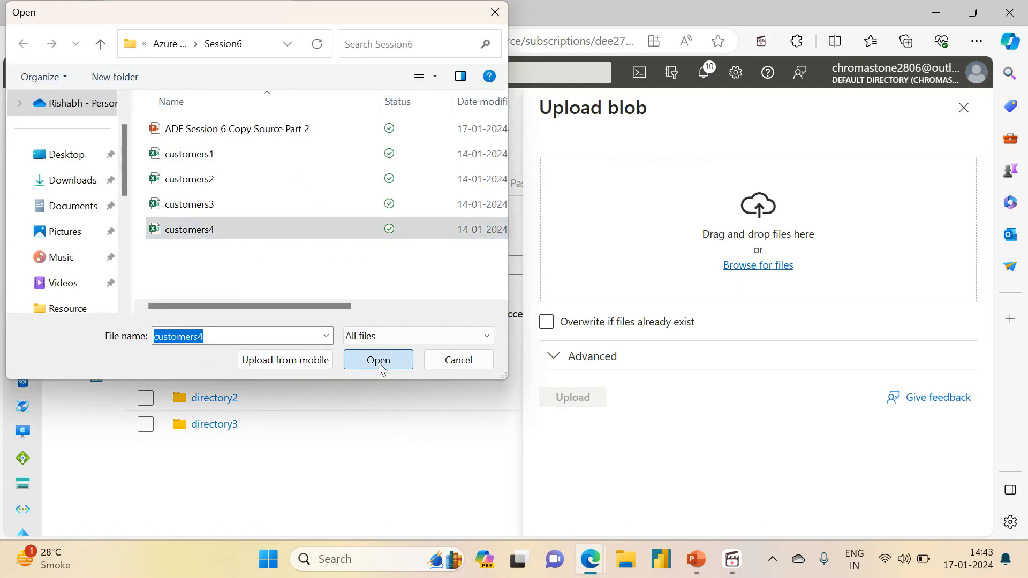
click(592, 397)
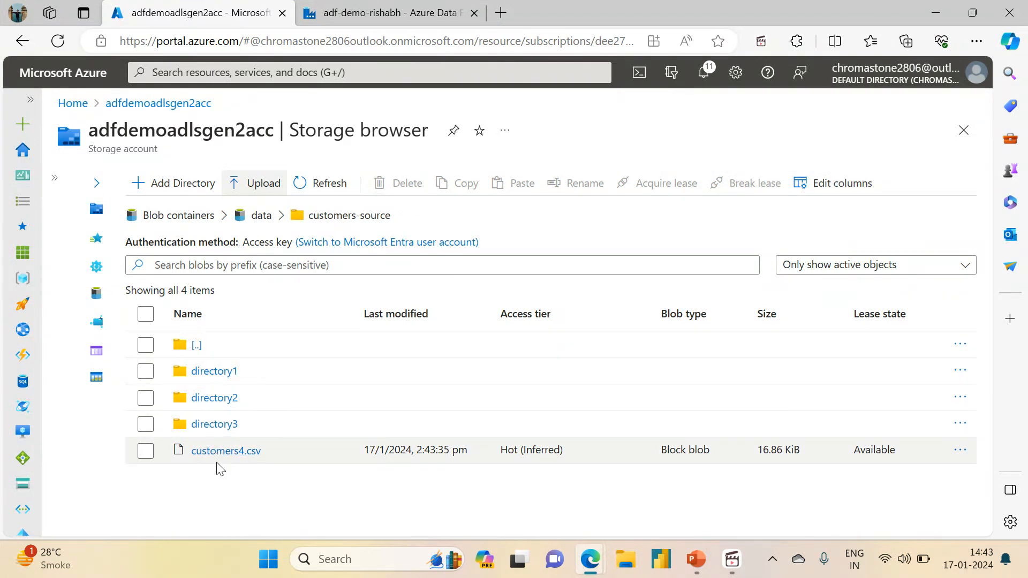
click(262, 223)
double_click(230, 349)
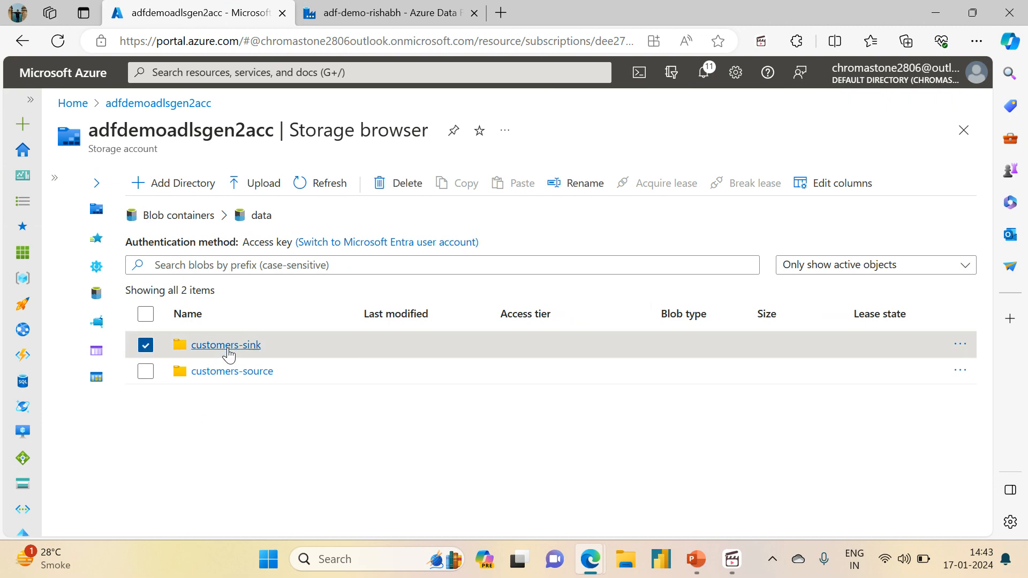
Switch to the Azure Data Factory pipeline and set the Copy Customer Data activity's sink copy behavior to Preserve hierarchy.
click(412, 6)
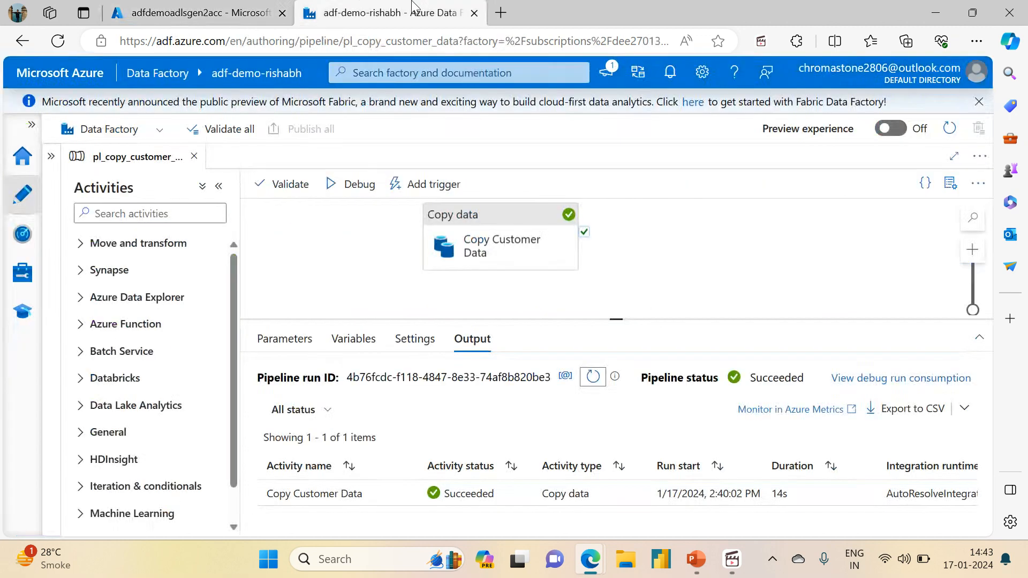
click(501, 249)
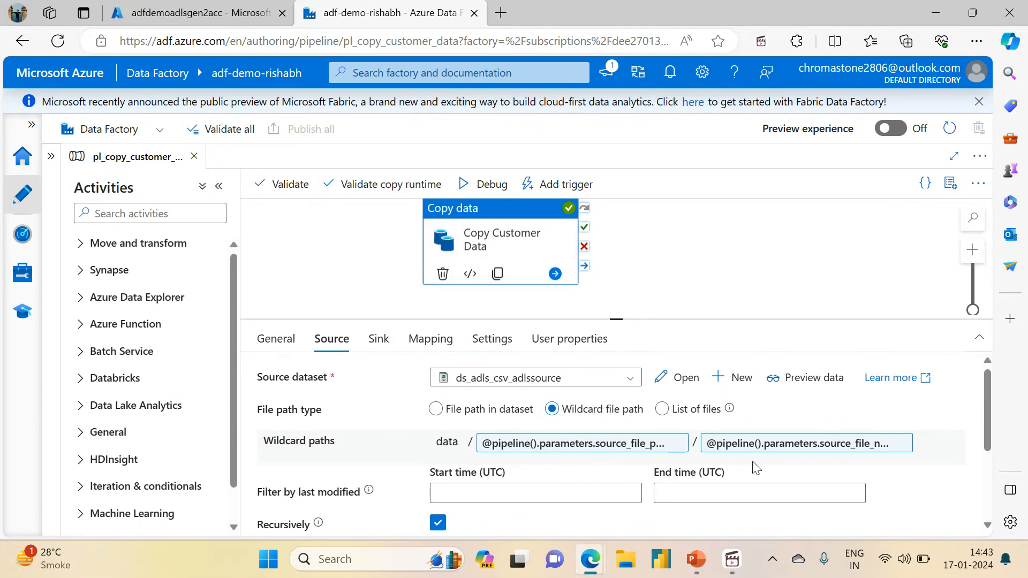
click(381, 342)
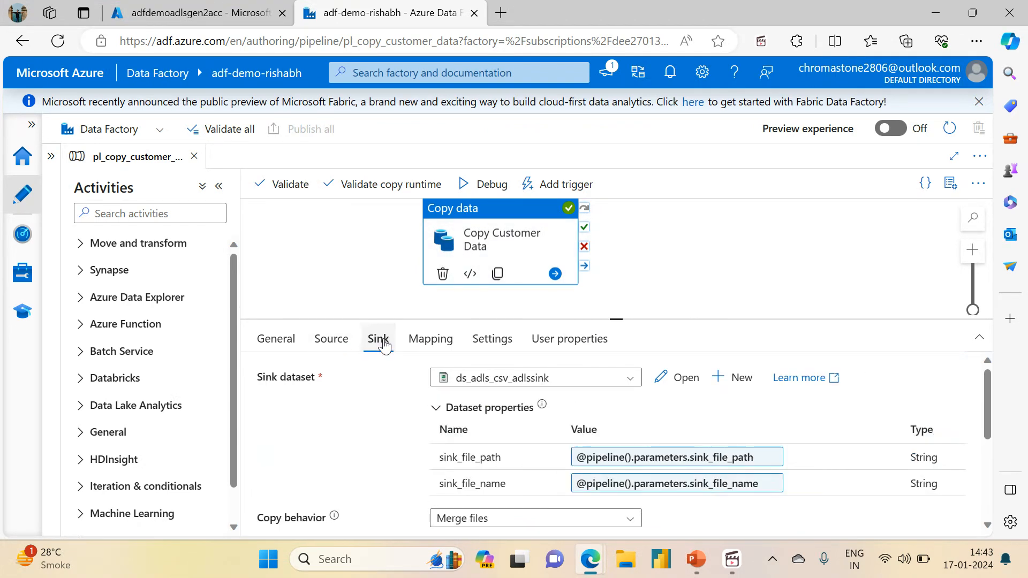
drag(988, 412, 997, 459)
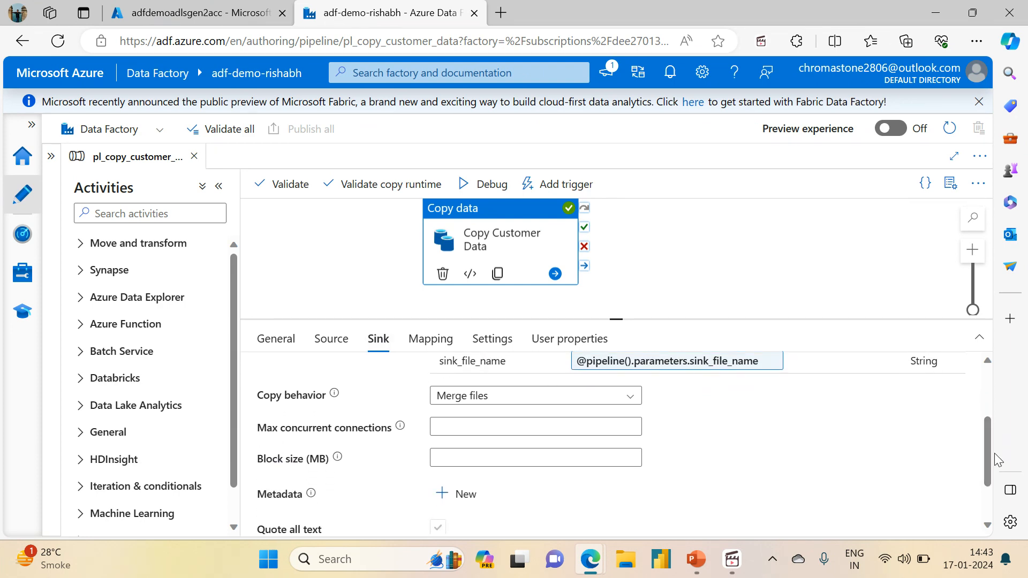
click(479, 397)
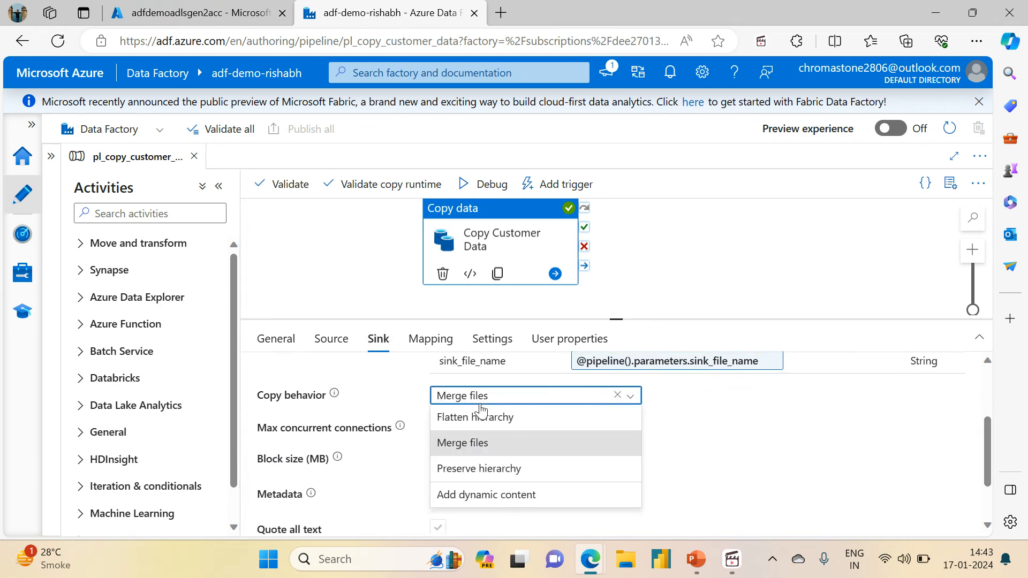
click(471, 469)
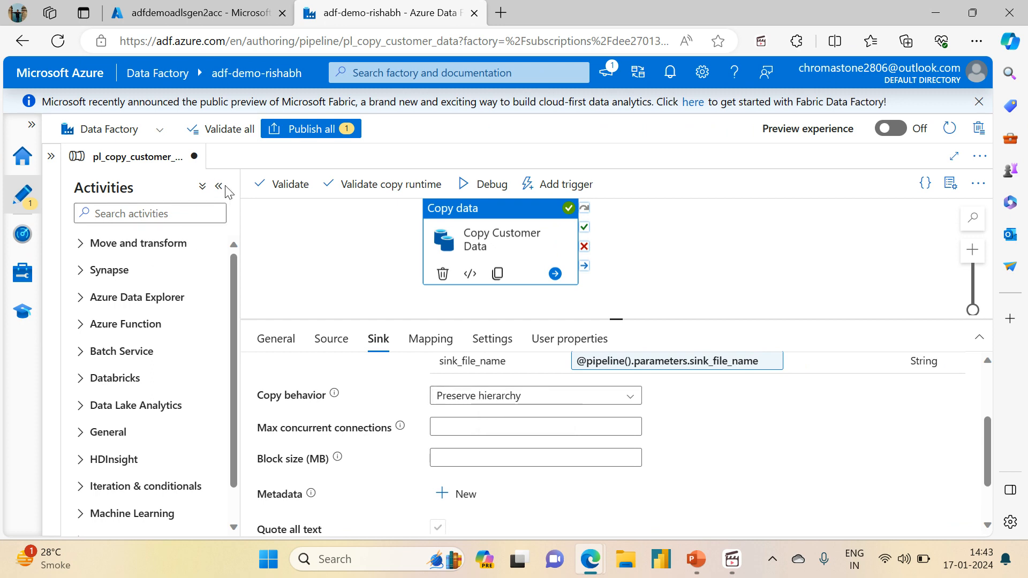
Add a second Copy data activity to the pipeline with ds_adls_csv_adlssink as sink dataset and Preserve hierarchy as copy behavior.
click(83, 247)
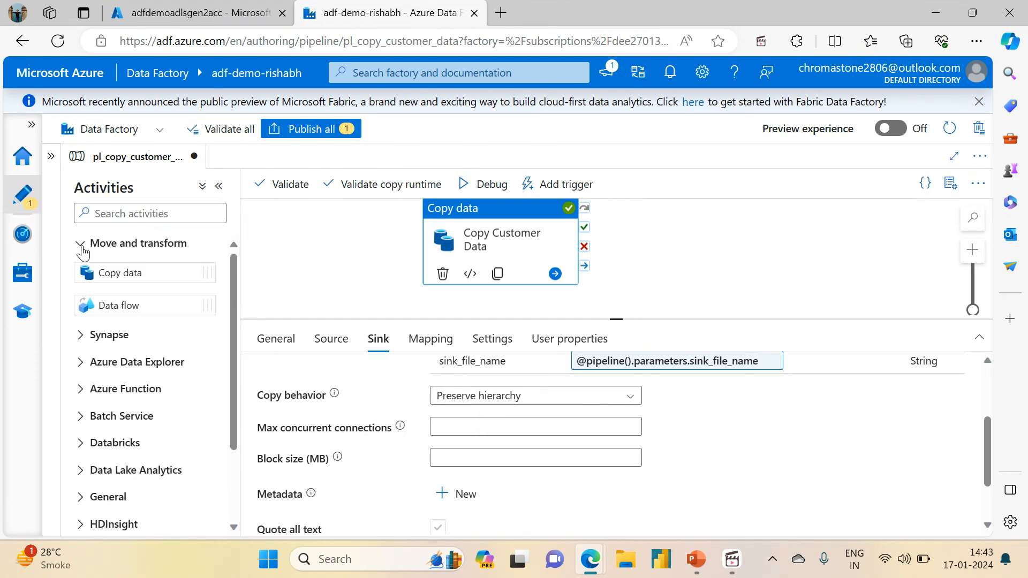
drag(124, 274, 759, 236)
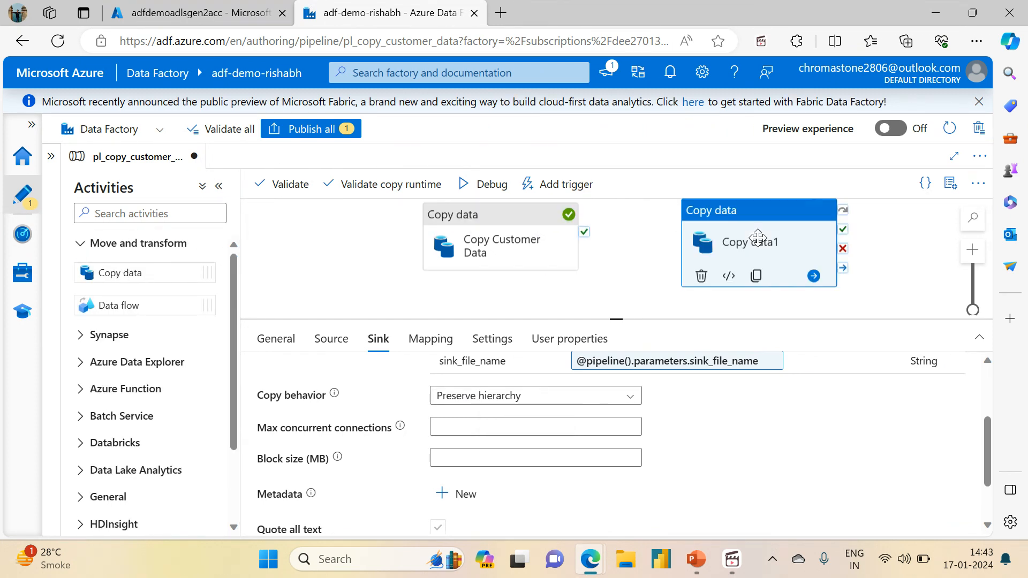
click(378, 339)
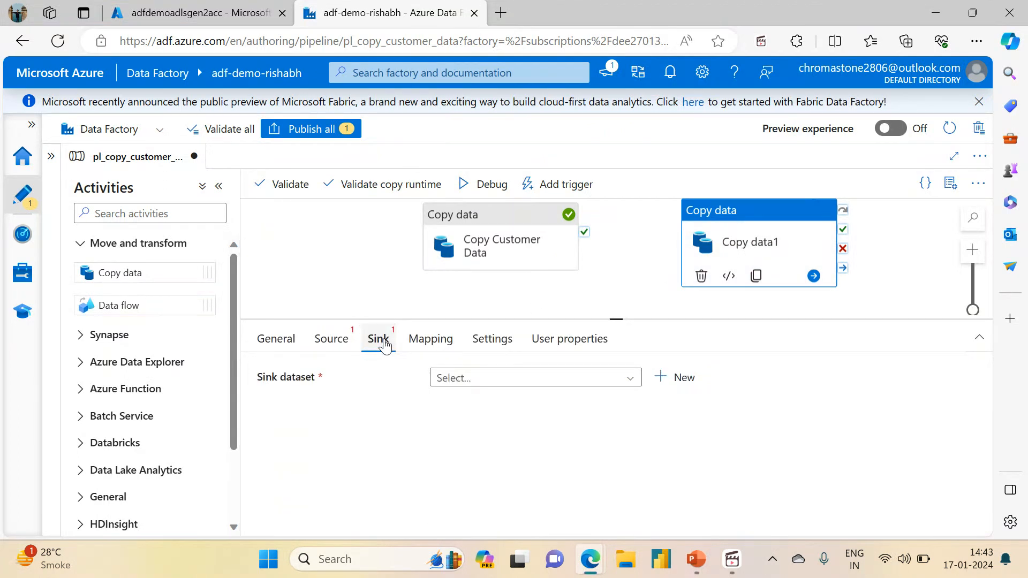
click(469, 377)
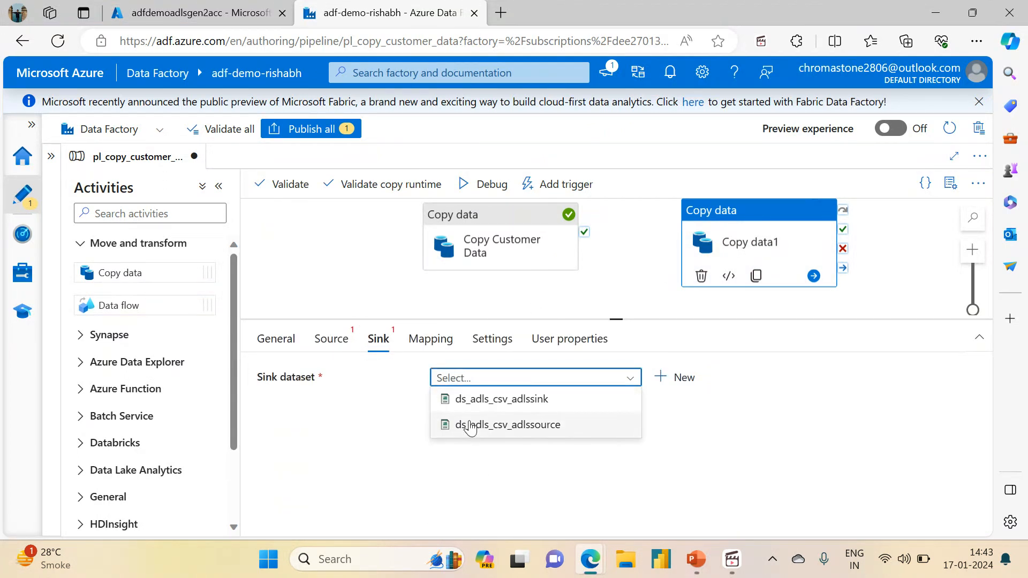
click(482, 402)
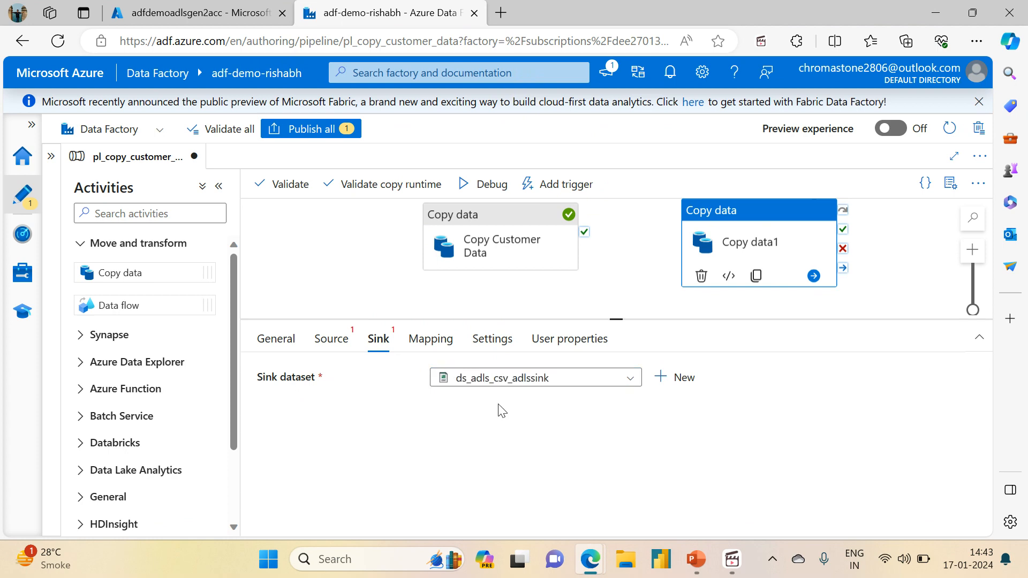
scroll(959, 397, down, 3)
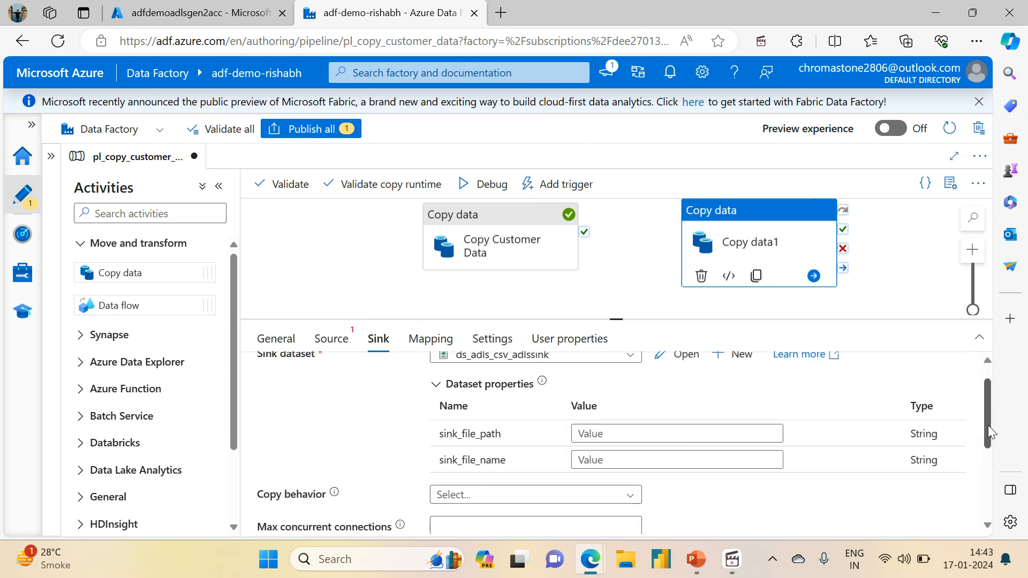
click(492, 384)
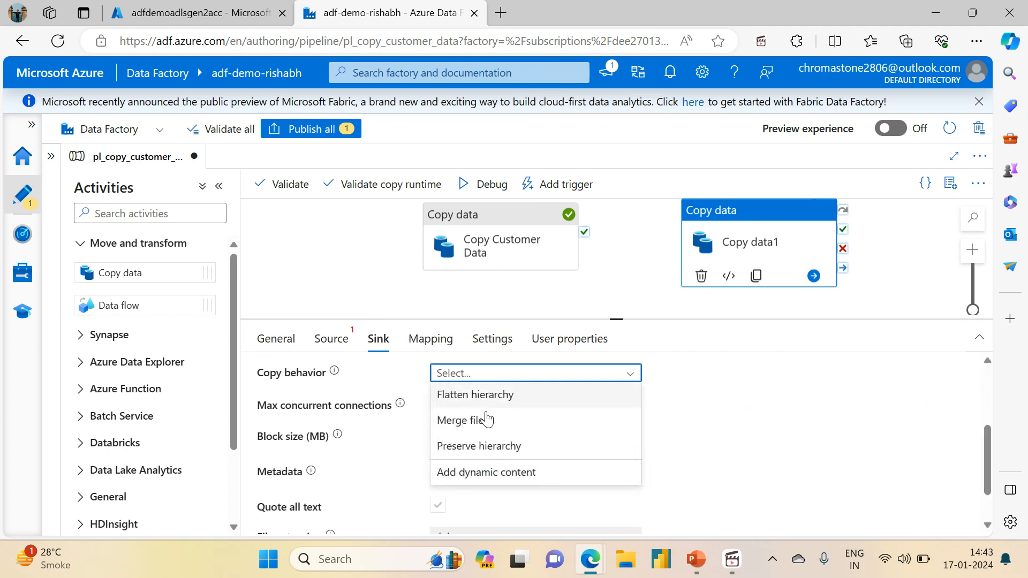
click(479, 455)
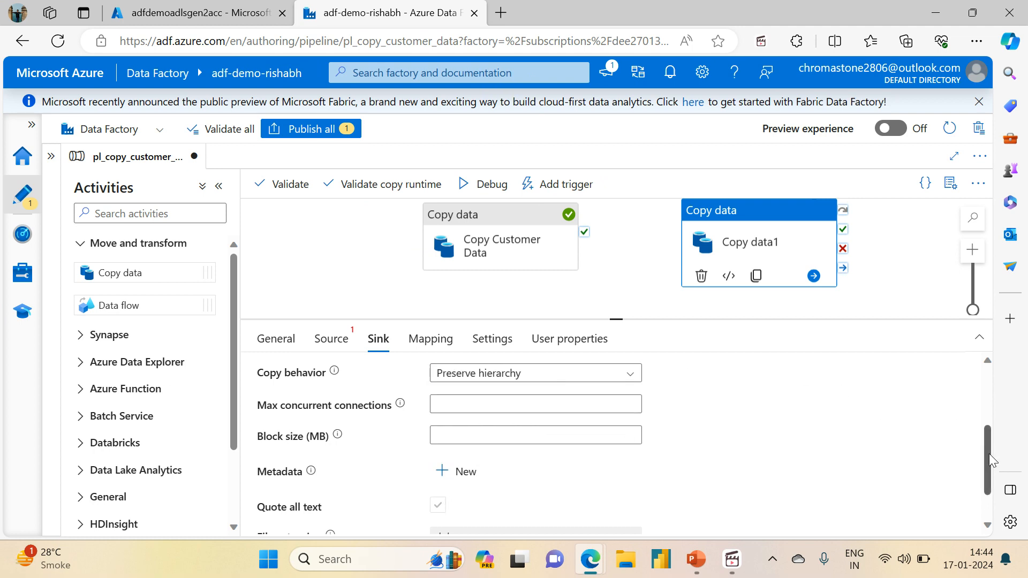
Delete the second Copy data activity from the pipeline.
drag(989, 455, 953, 349)
drag(988, 411, 962, 375)
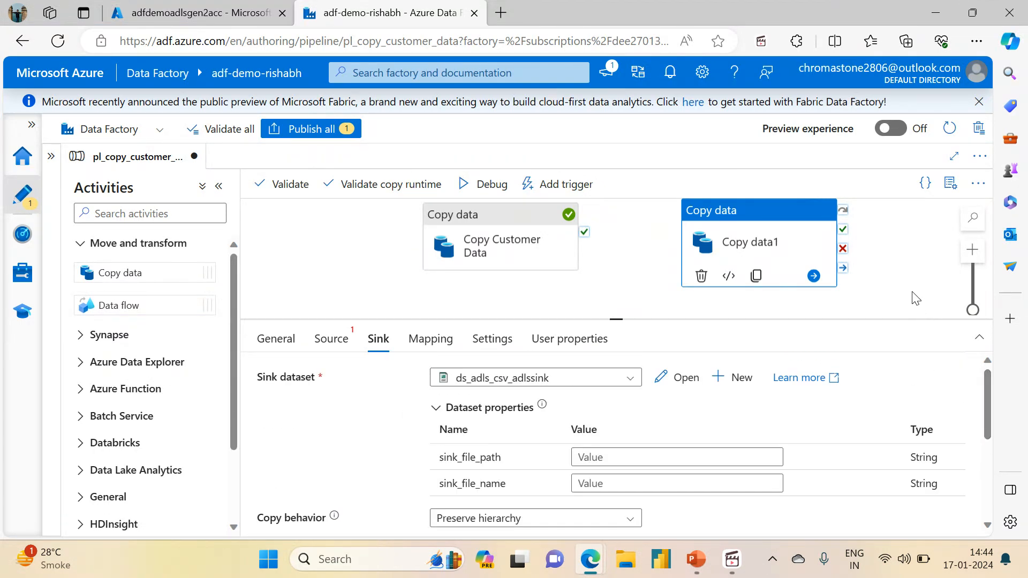
click(701, 278)
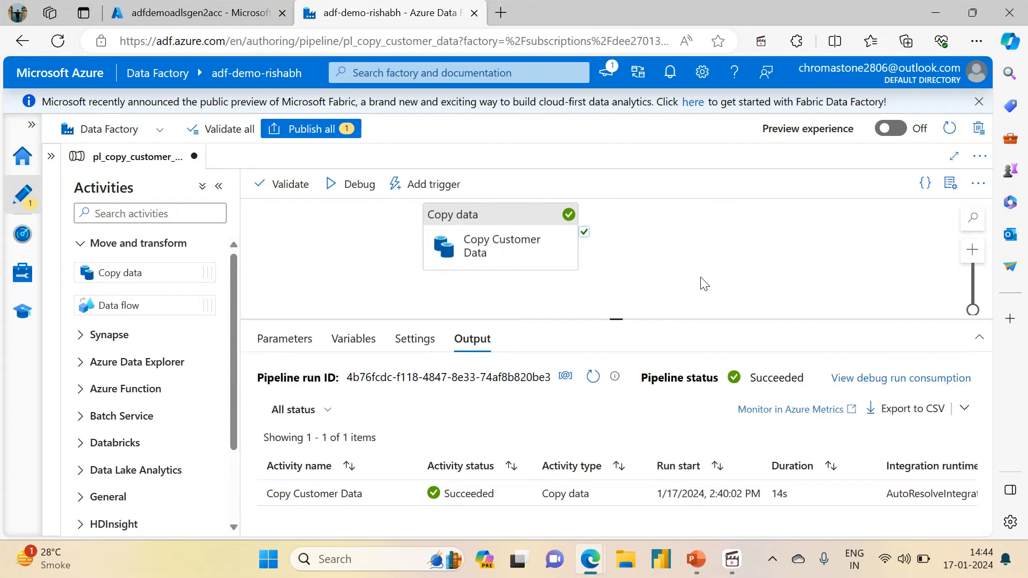
Publish the pipeline changes and review the Copy Customer Data activity's sink, source and general settings.
click(501, 249)
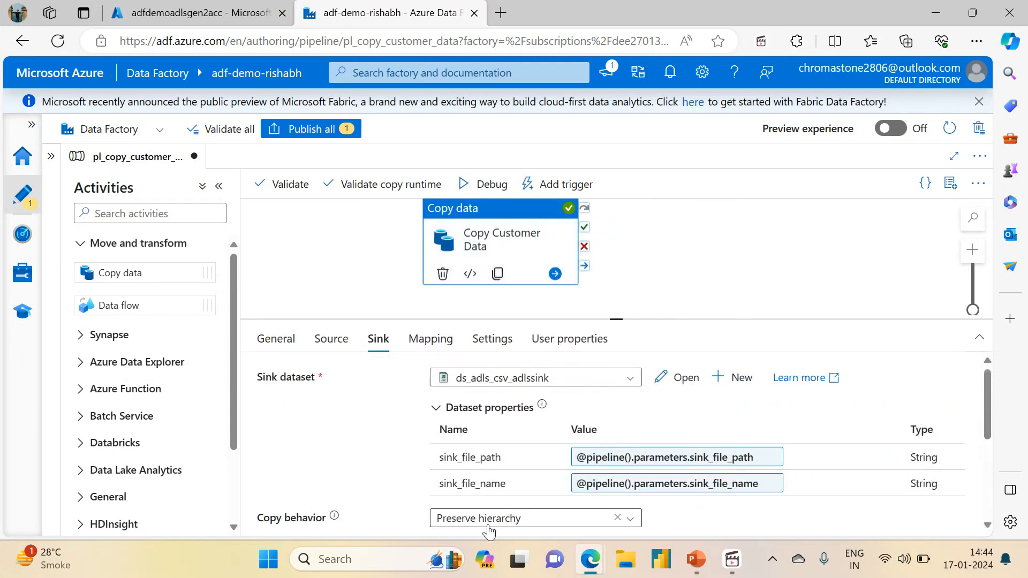
scroll(992, 429, down, 3)
scroll(992, 429, up, 3)
click(306, 132)
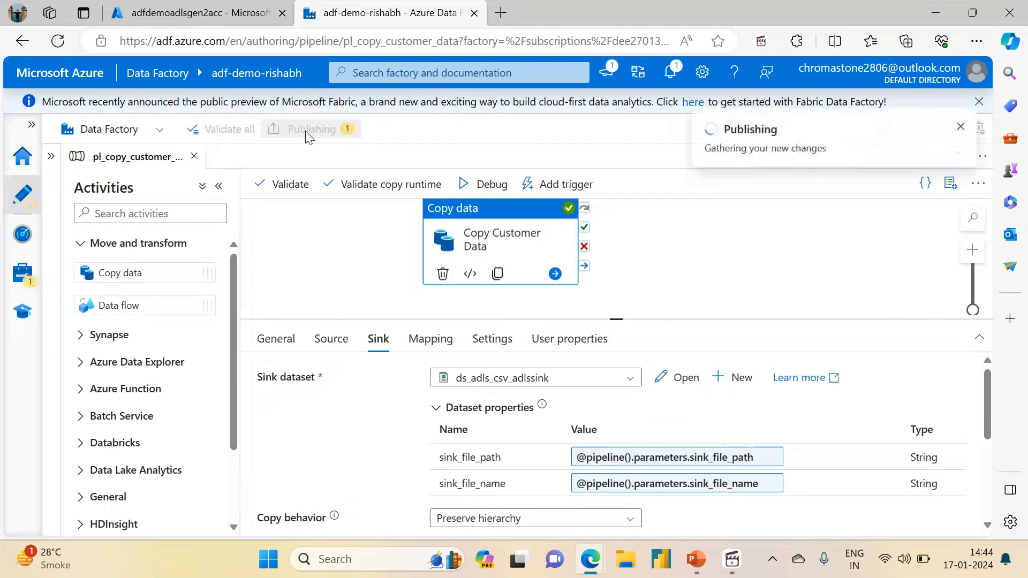
click(525, 513)
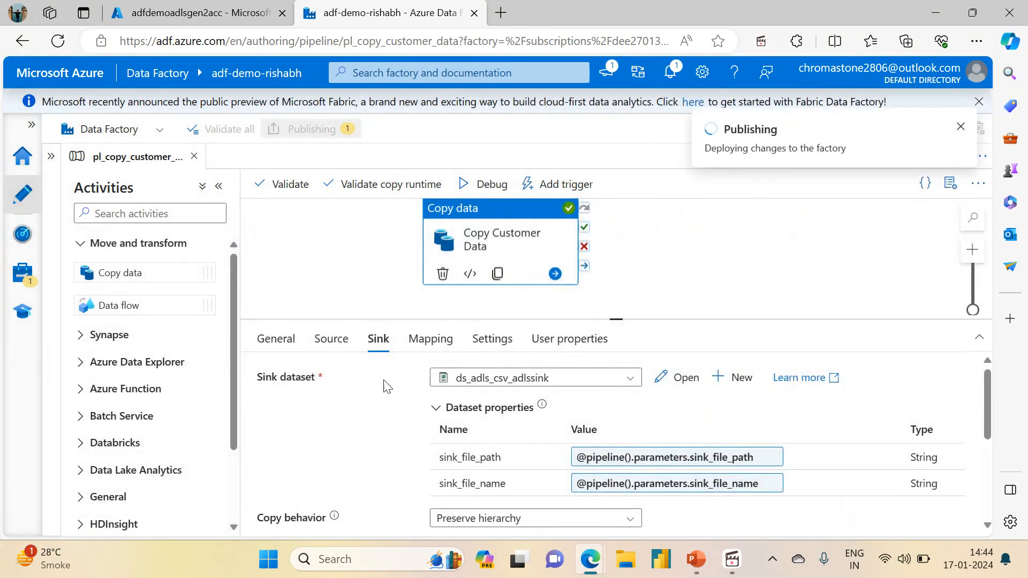
click(325, 345)
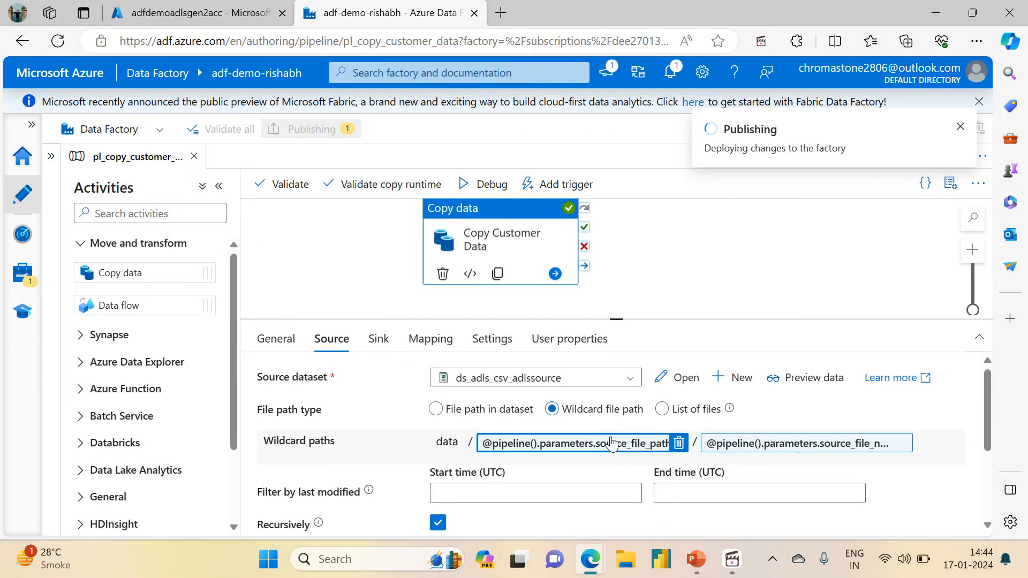
click(262, 344)
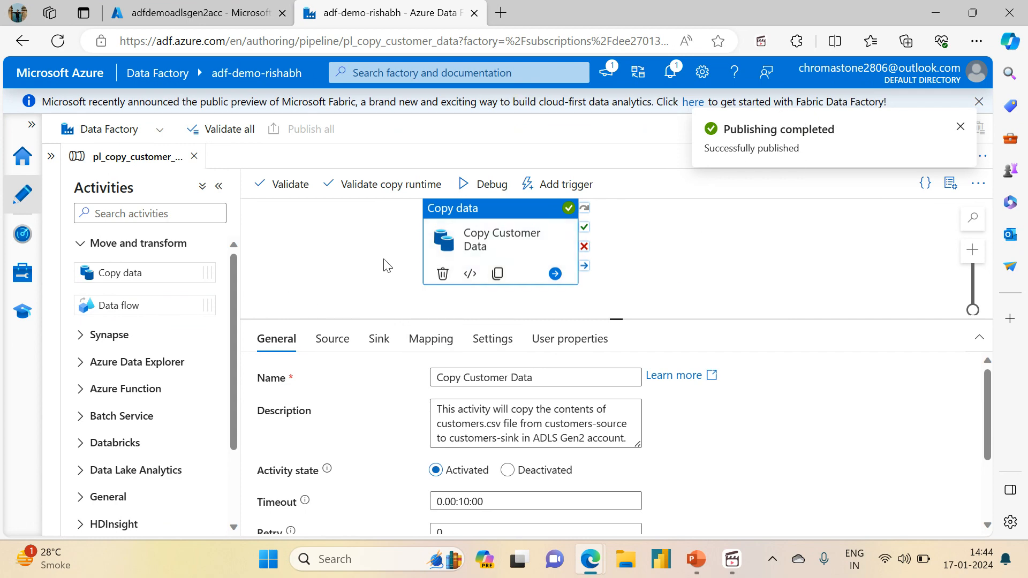
Debug the pipeline with source_file_path customers-source, source_file_name *.csv and sink_file_path customer-sink, leaving sink_file_name empty.
click(482, 194)
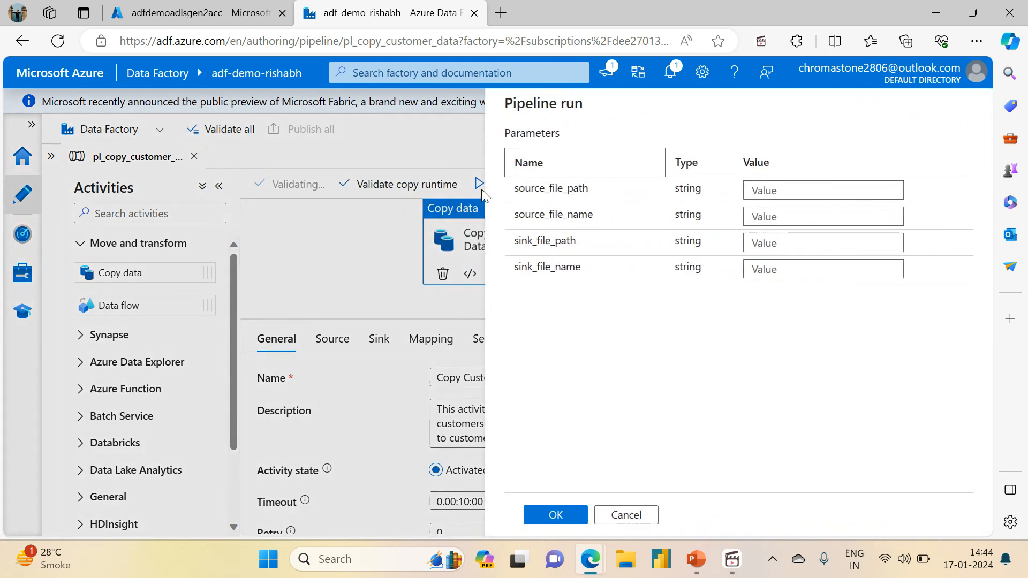
click(771, 188)
text(customers-source)
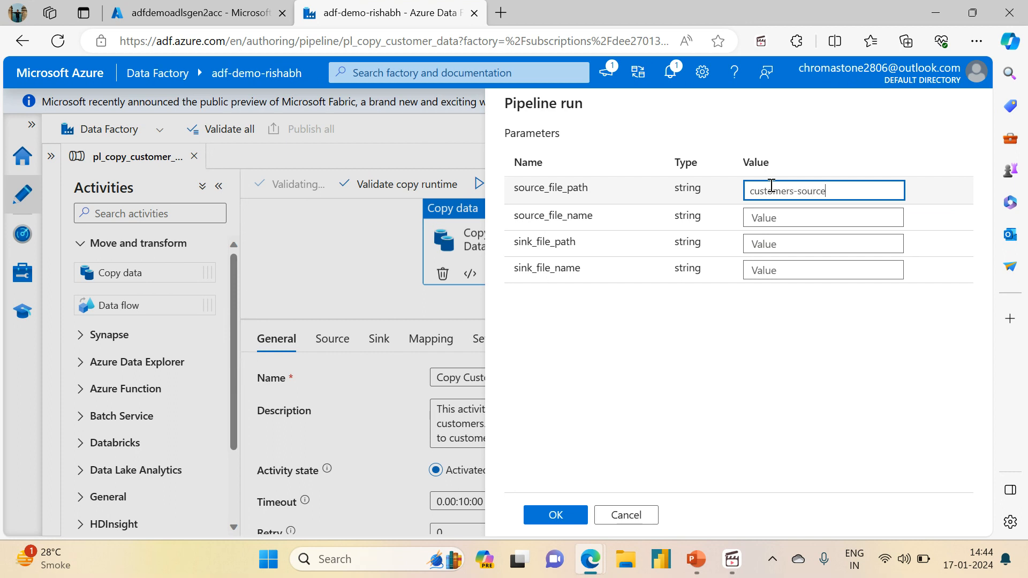
click(765, 220)
text(*)
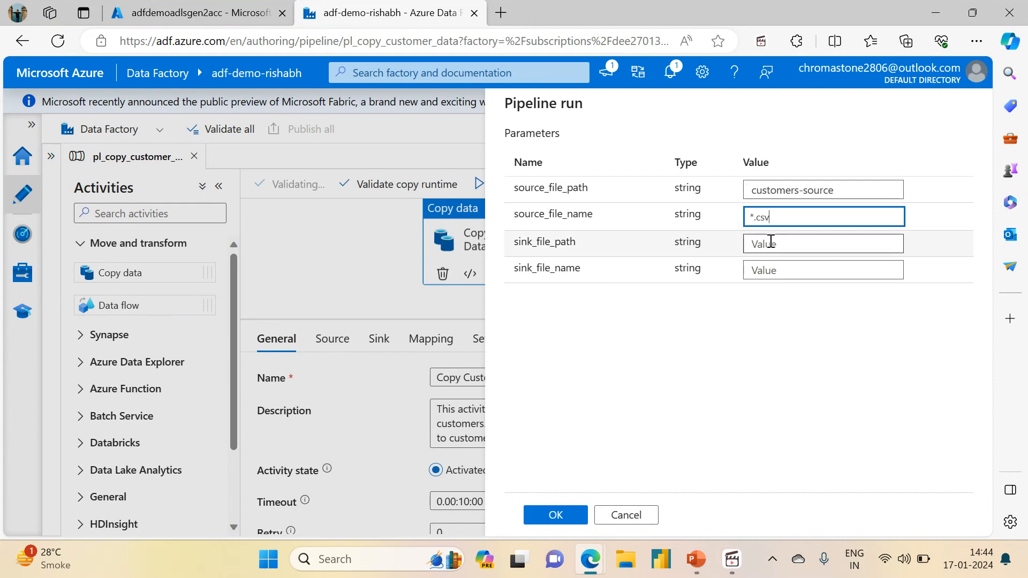
click(770, 245)
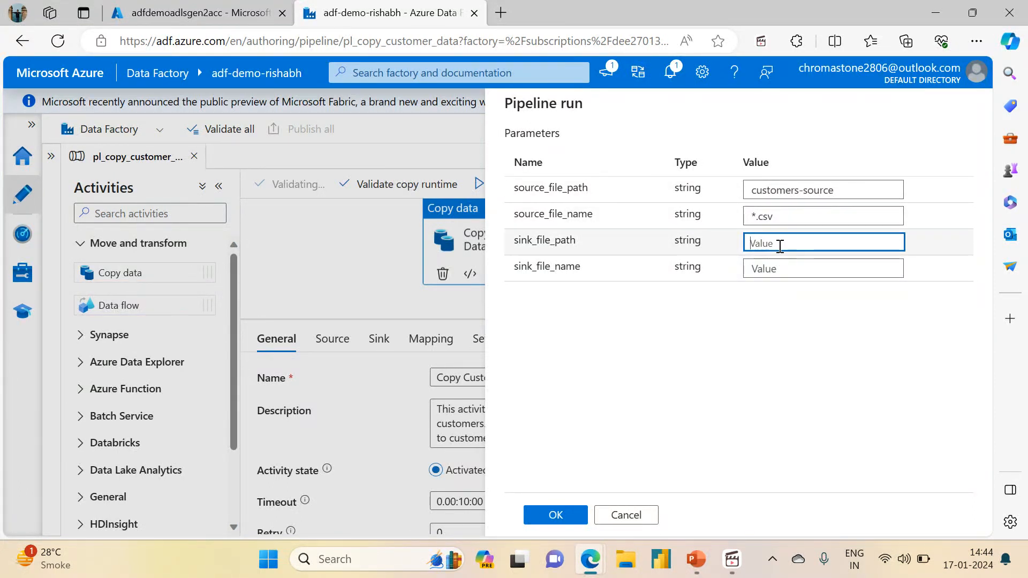
text(customer-sink)
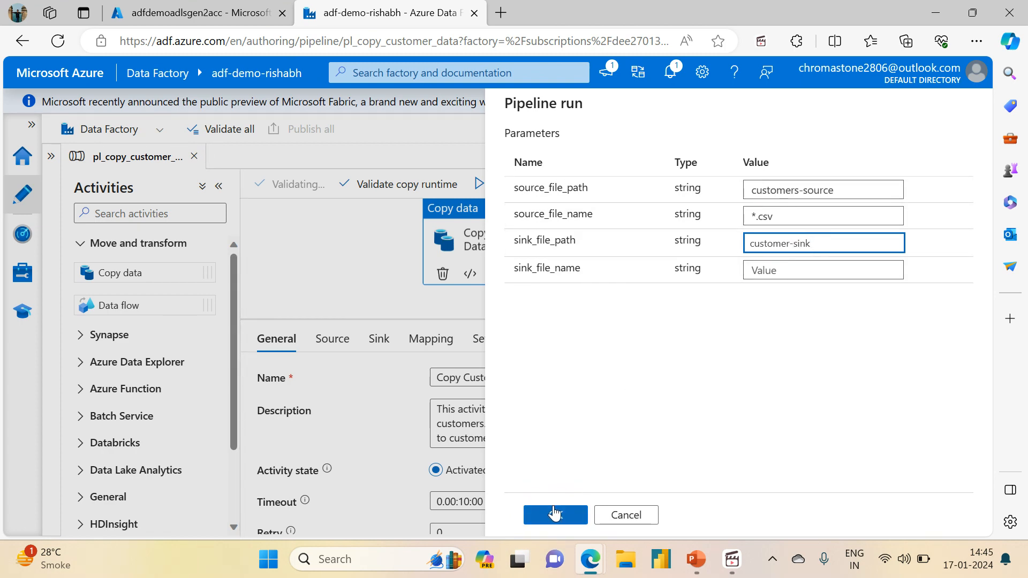
click(542, 528)
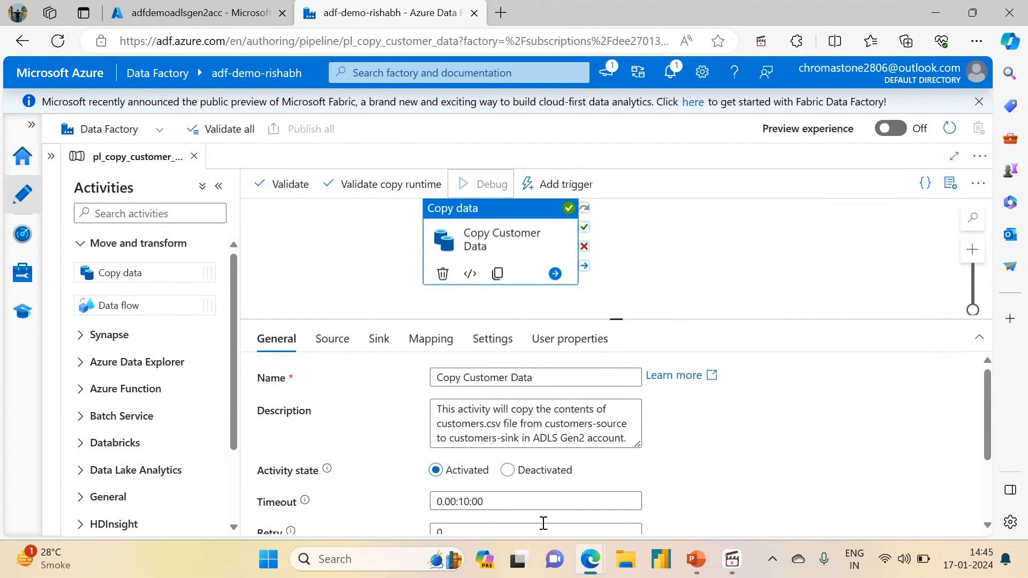
Review the Copy Customer Data activity's source settings, and refresh the customers-sink folder in the Azure portal's storage browser.
click(507, 214)
click(332, 339)
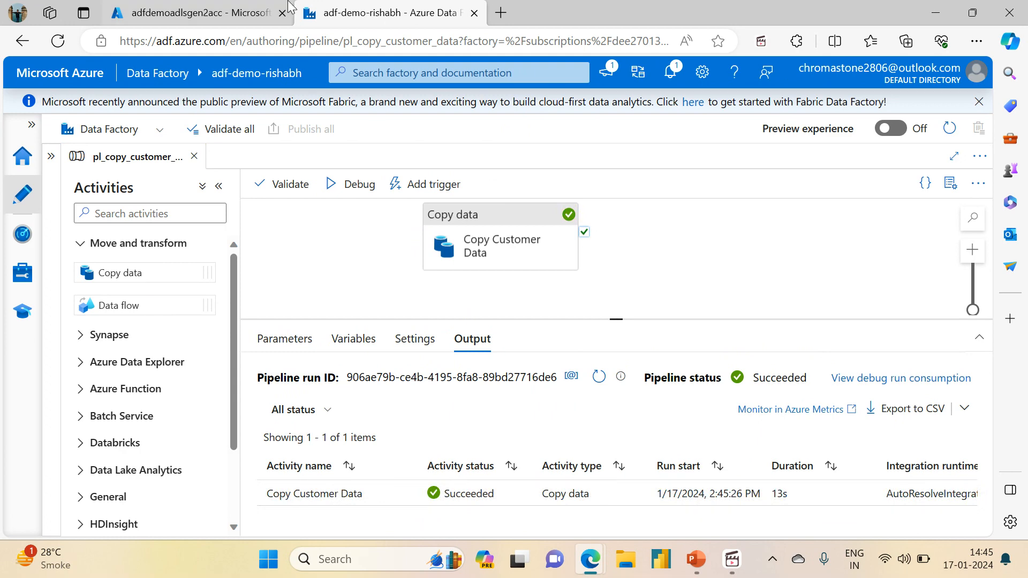
click(242, 9)
click(324, 189)
click(327, 188)
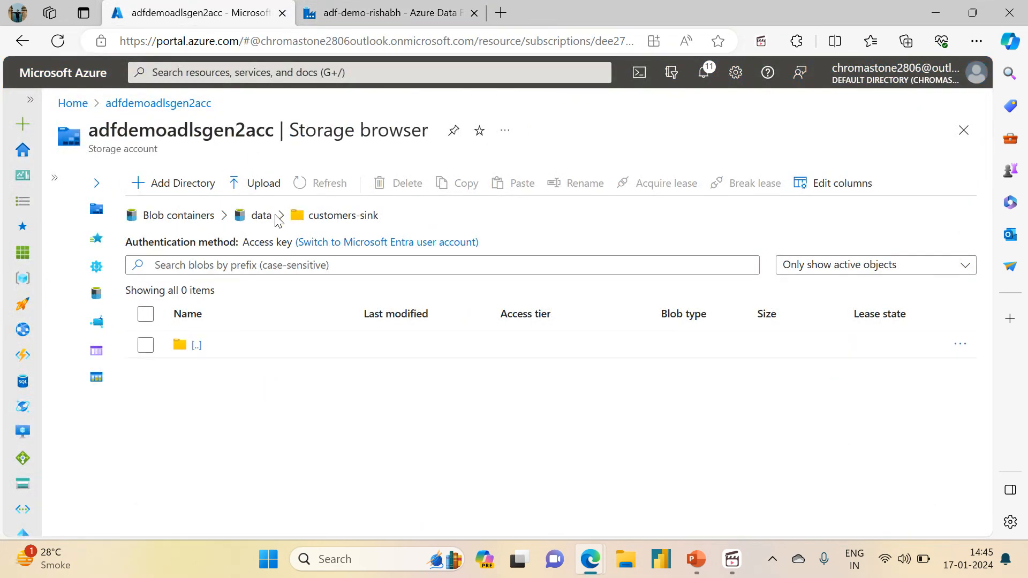
click(259, 221)
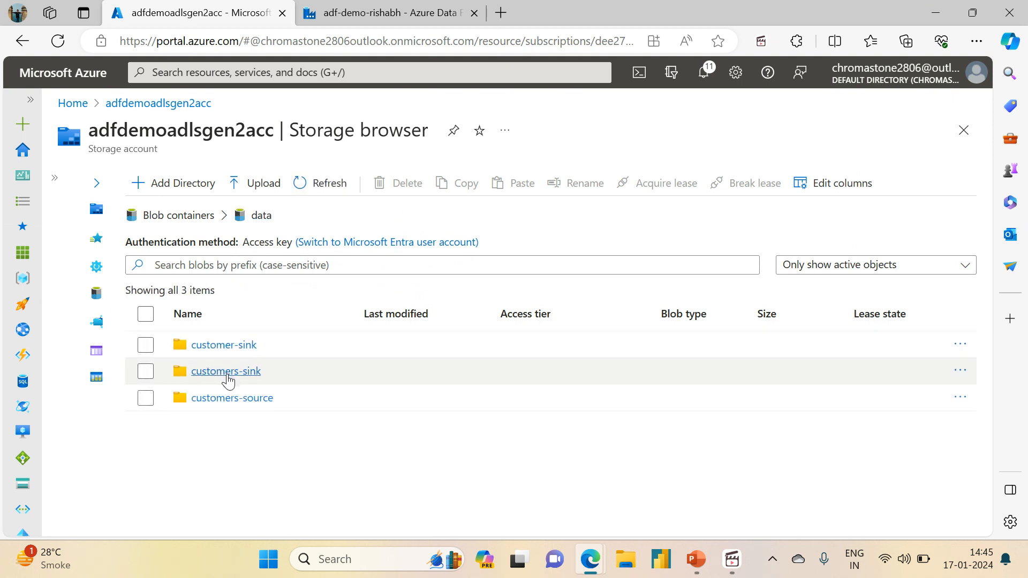
click(145, 346)
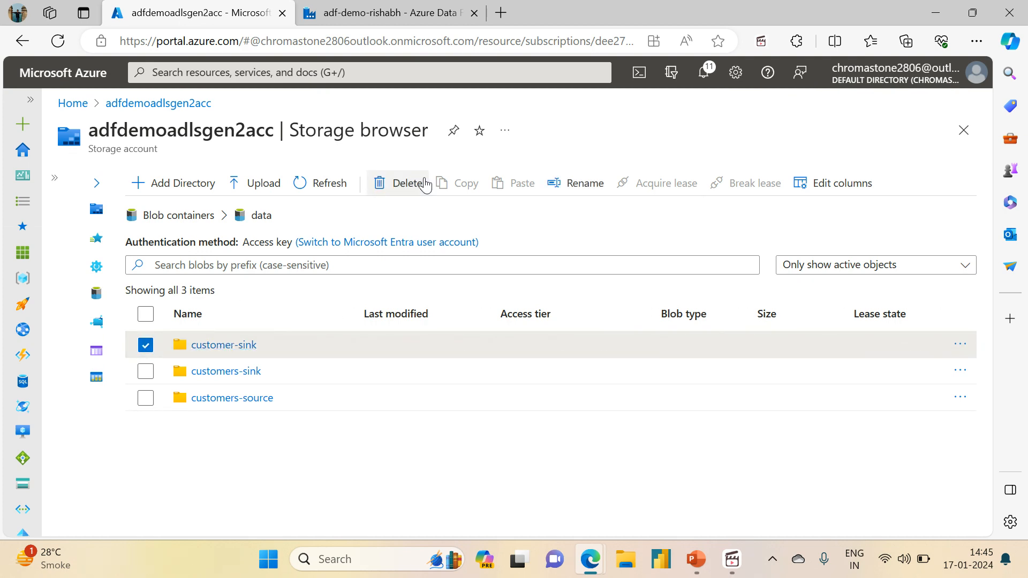
click(411, 184)
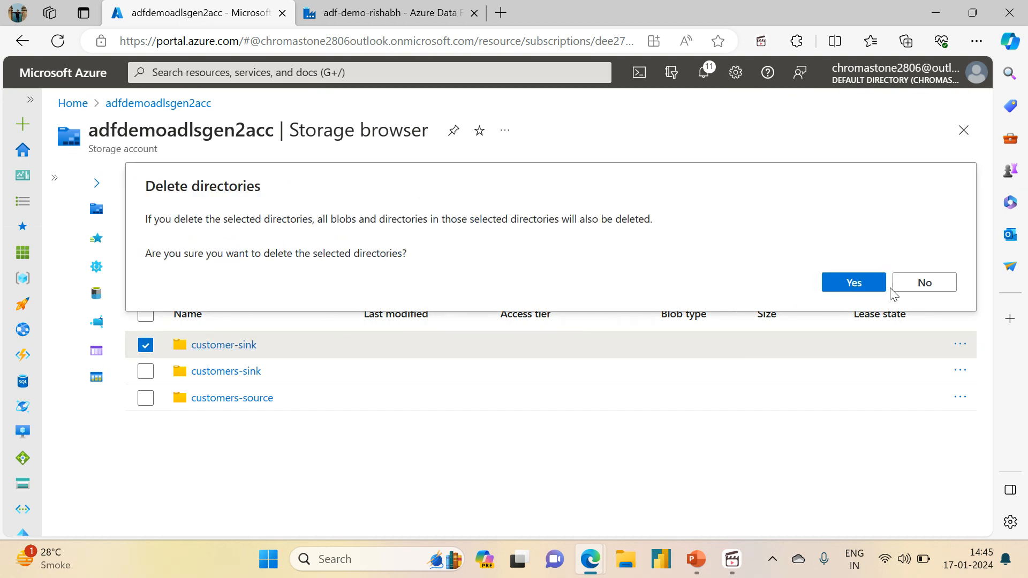
click(905, 284)
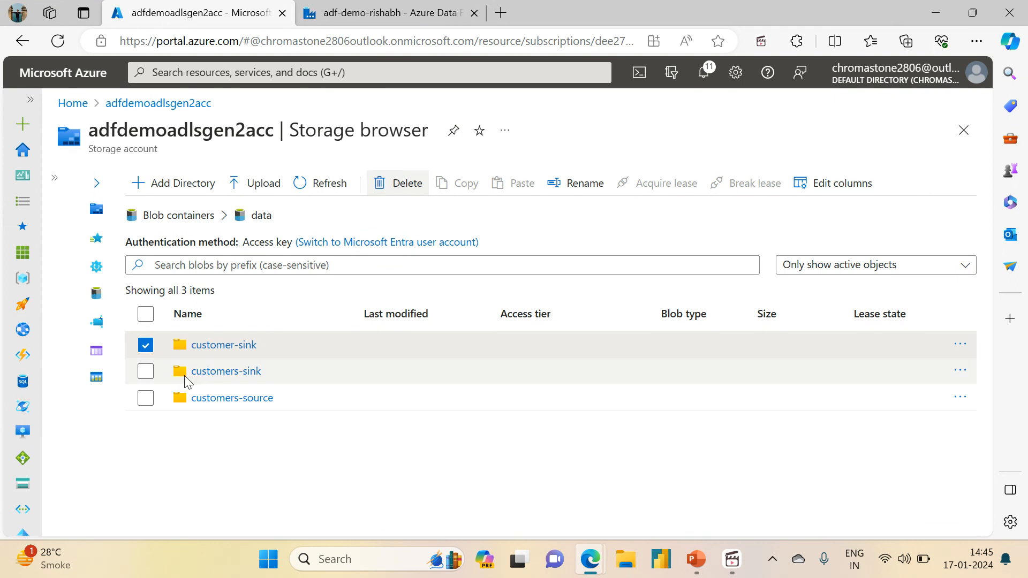
Inspect the customer-sink folder and its directory1 subfolder, then return to the data container.
click(219, 346)
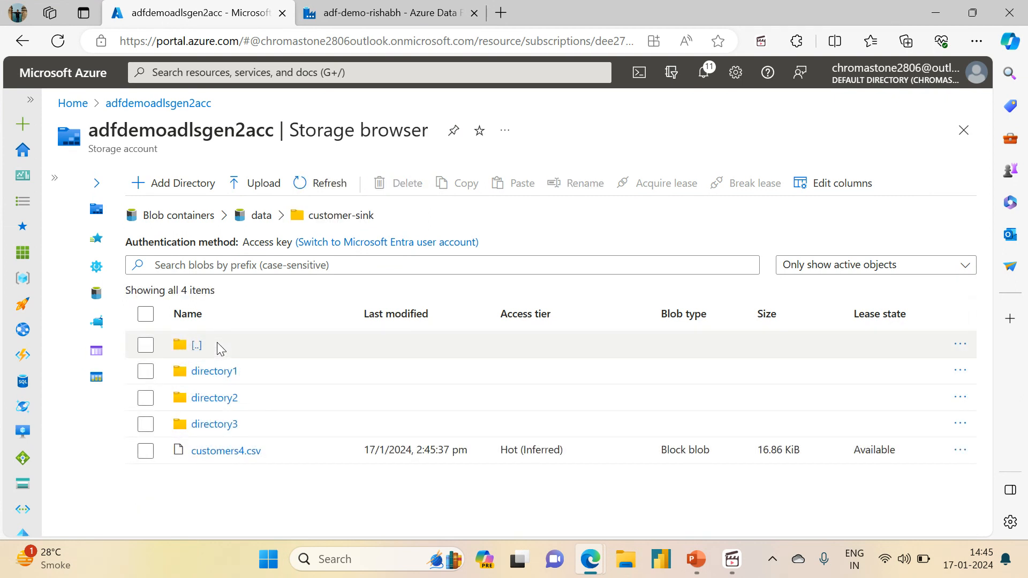
click(207, 372)
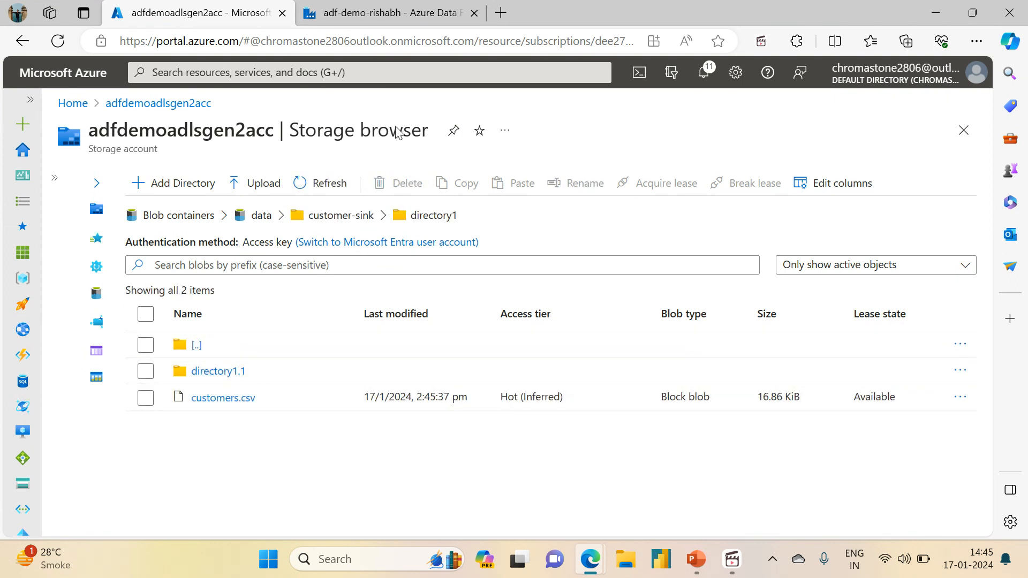
click(259, 216)
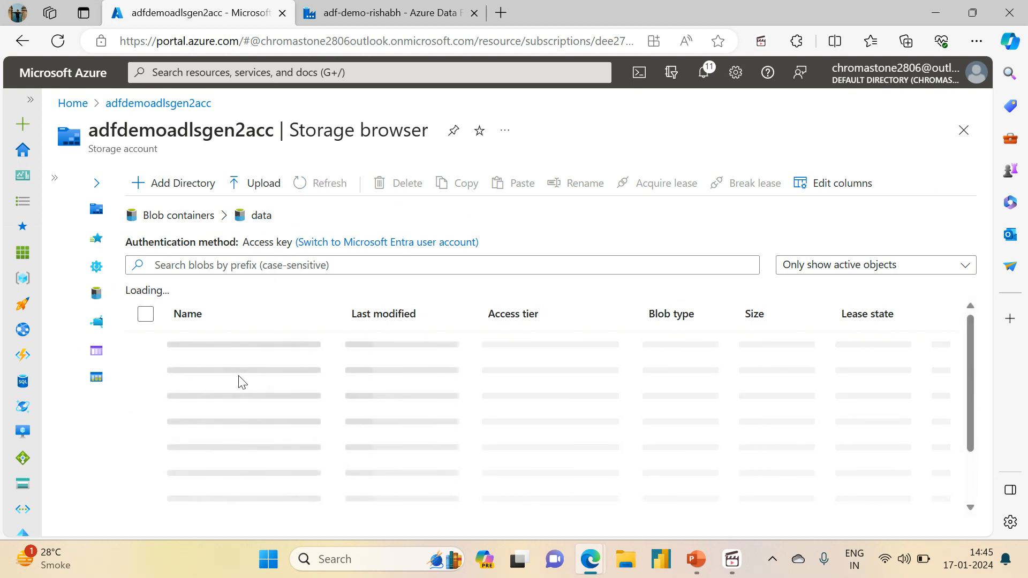
Reload the storage account's storage browser page and reopen the data blob container.
click(182, 217)
click(196, 355)
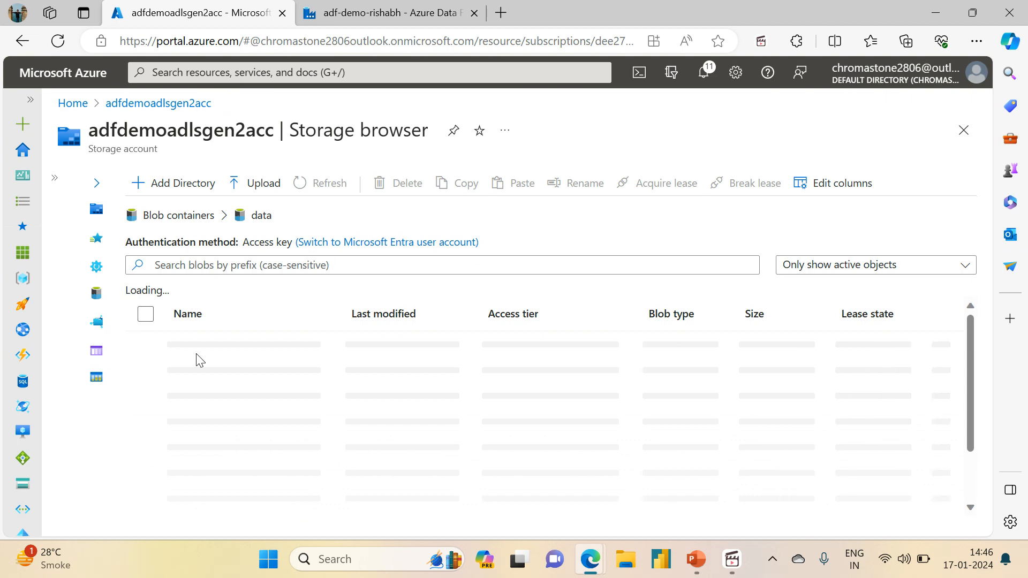
click(399, 7)
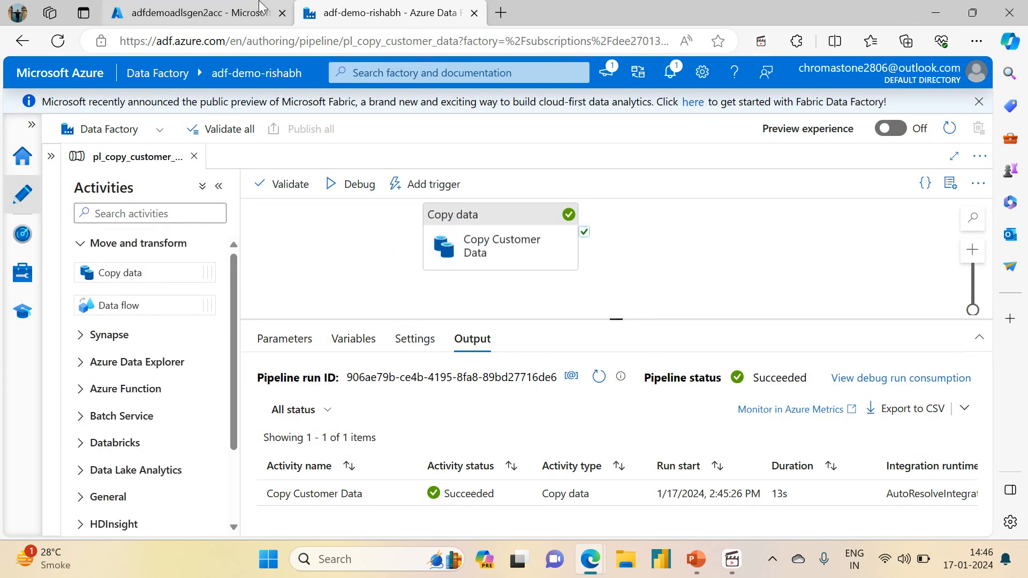
click(192, 12)
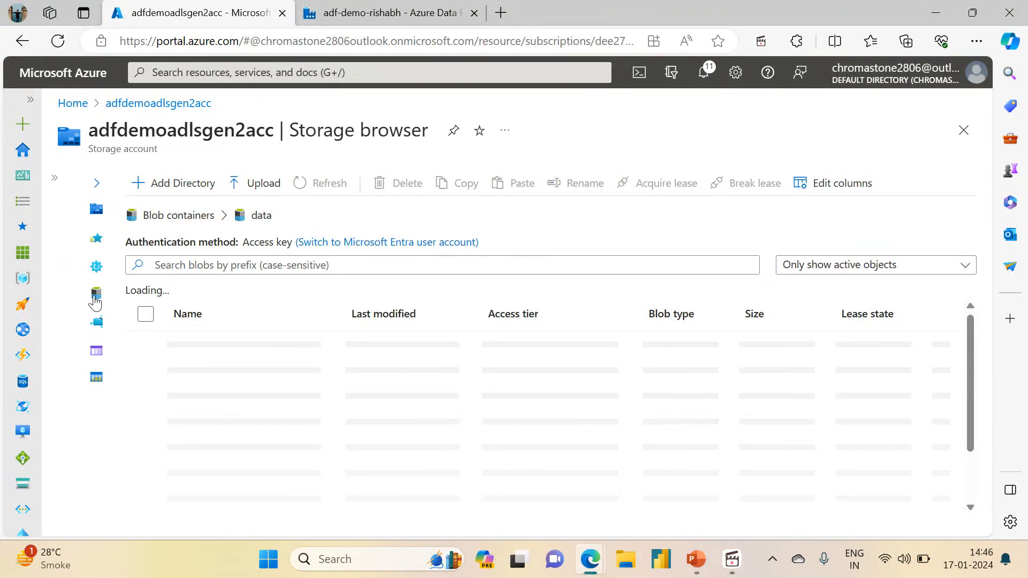
click(57, 41)
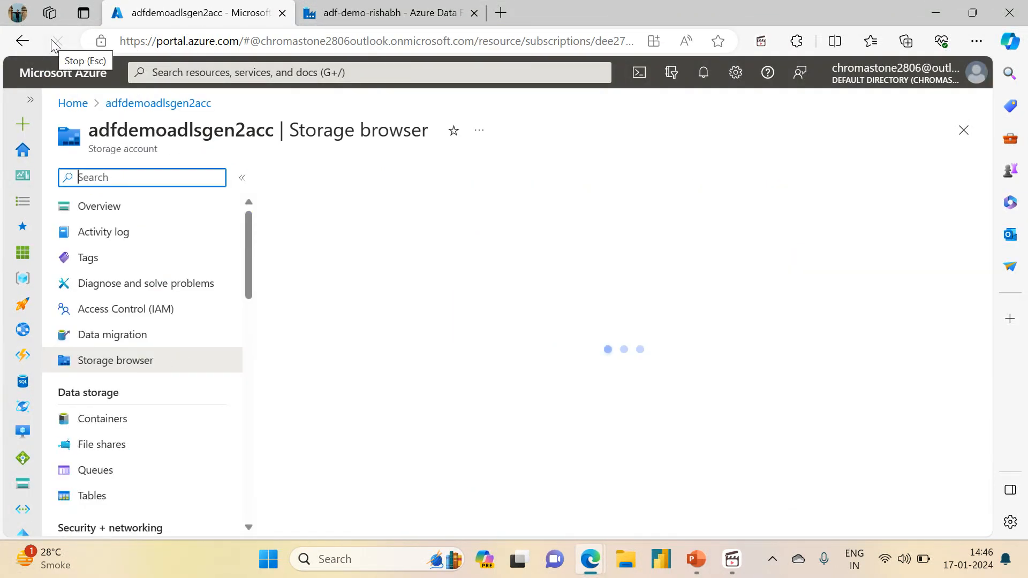
click(329, 266)
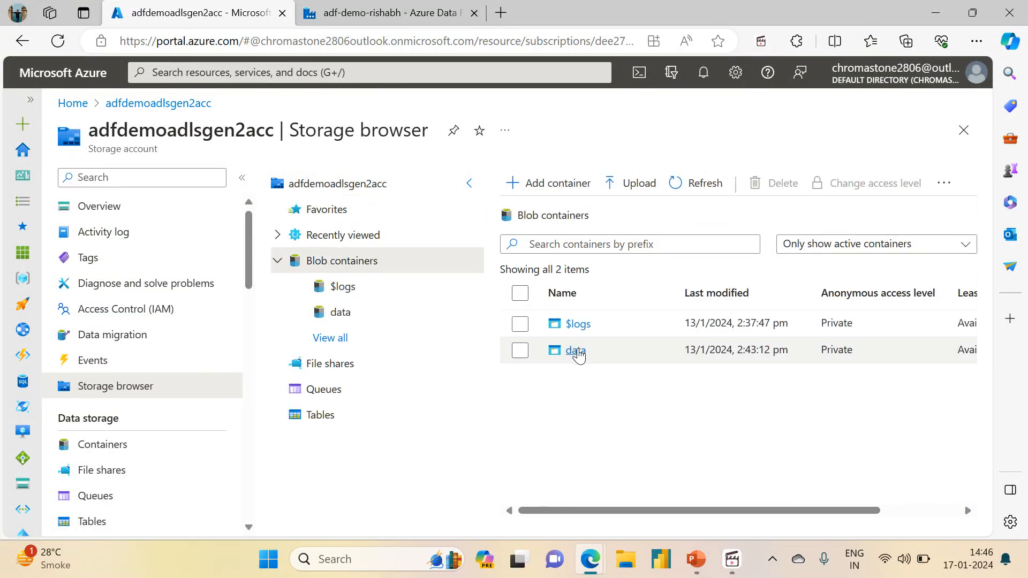
click(578, 352)
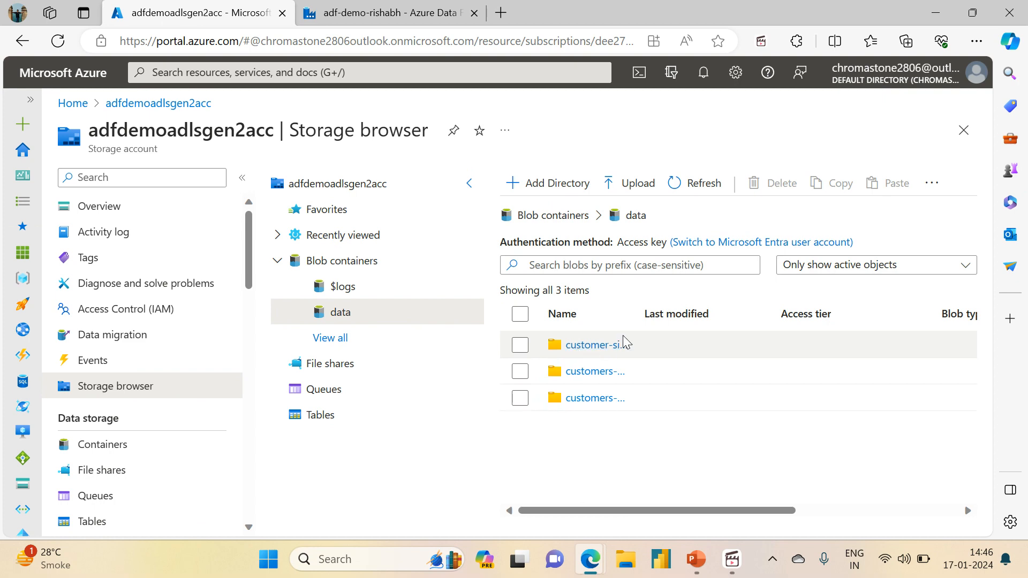
Delete the customer-sink folder from the data container and open the customers-sink folder.
click(519, 346)
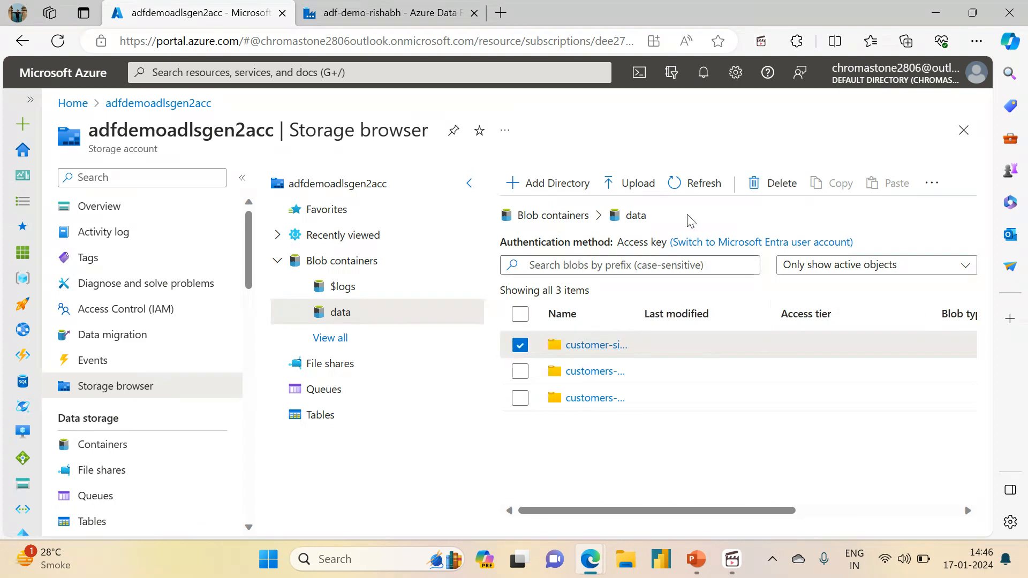
click(771, 183)
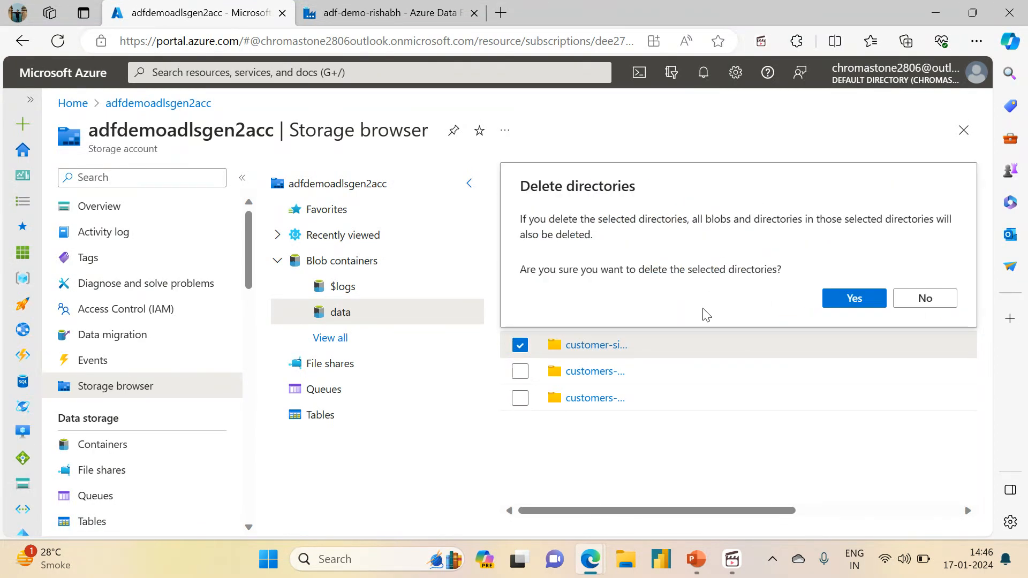
click(857, 298)
click(592, 347)
click(592, 346)
Start a debug run of the pipeline in Azure Data Factory, with source_file_path customers-source and source_file_name *.csv.
click(343, 9)
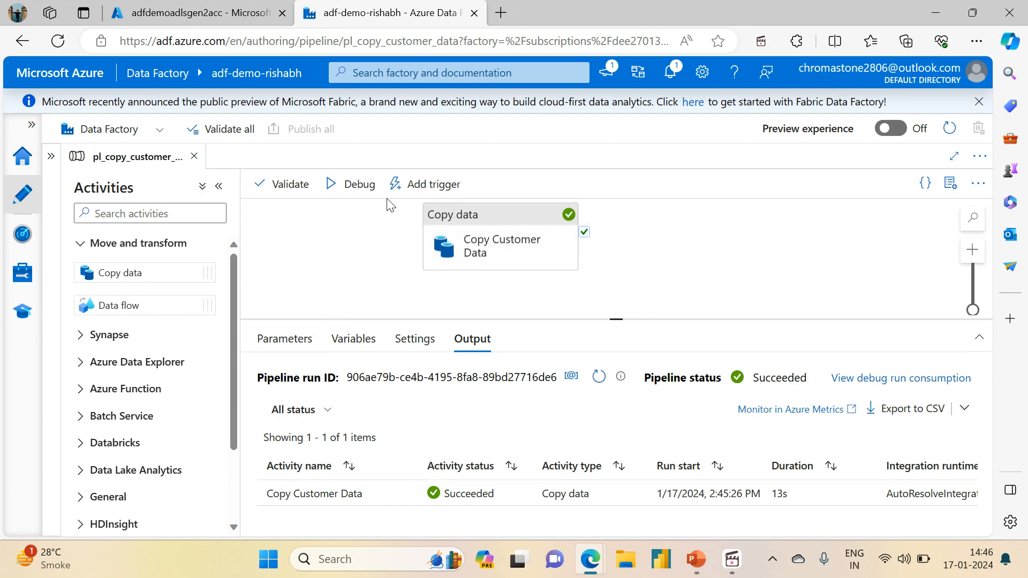
click(345, 184)
click(793, 193)
text(c)
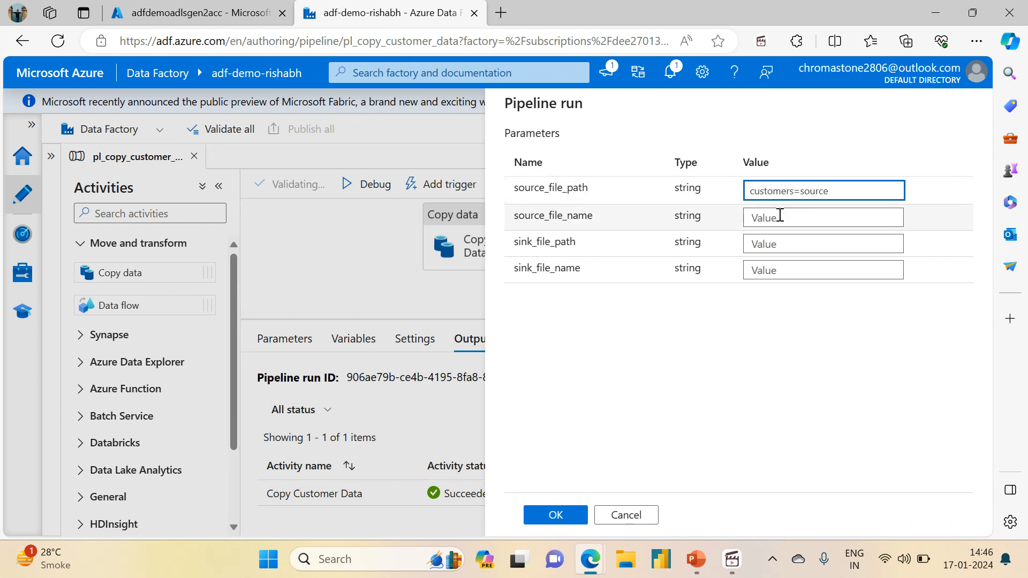
text(ustomers=source)
click(778, 218)
click(809, 193)
click(785, 218)
text(*)
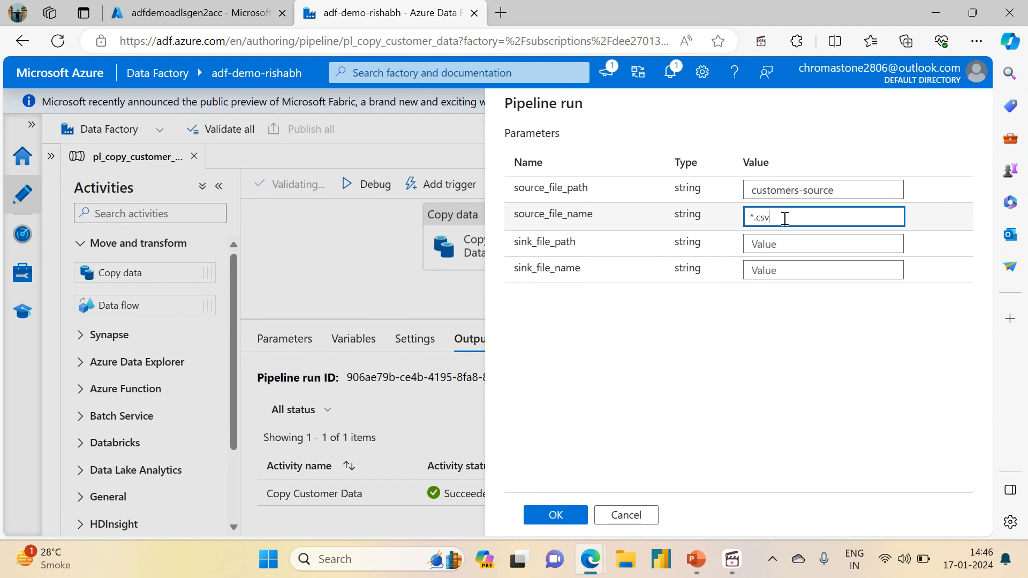
Set sink_file_path to customers-sink, leave sink_file_name empty, and launch the debug run.
click(772, 246)
text(cus)
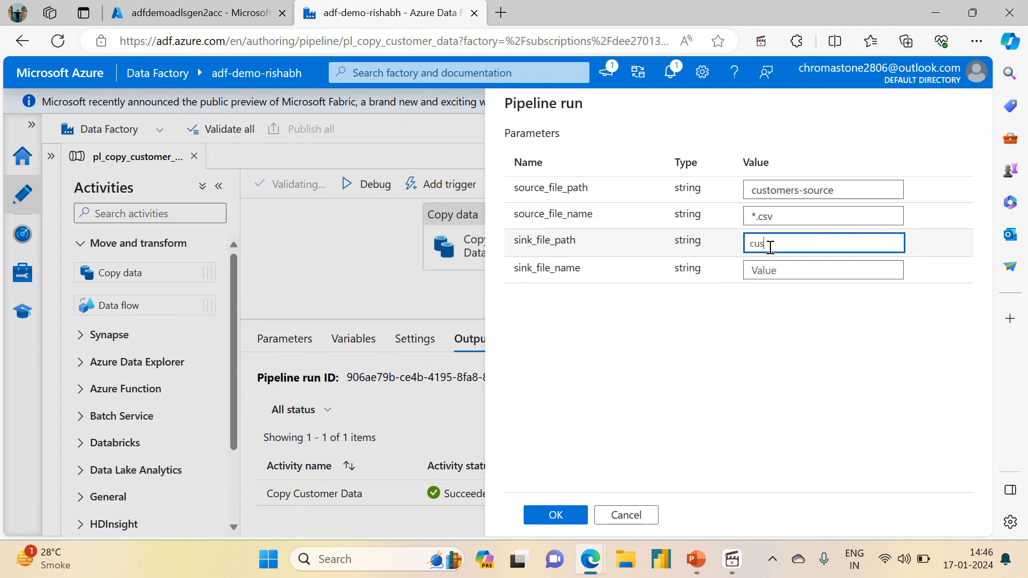
text(tomers-sink)
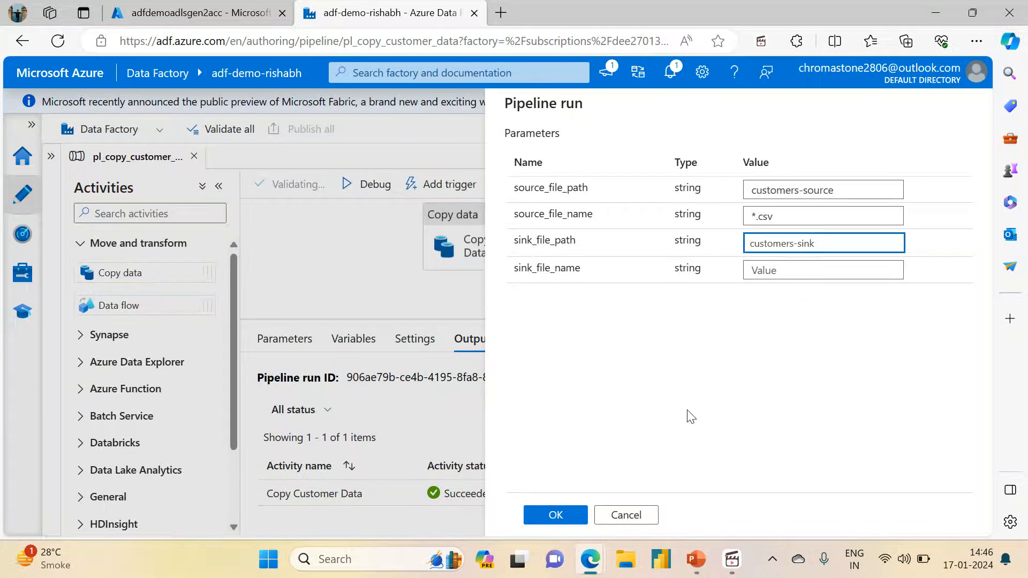
click(558, 515)
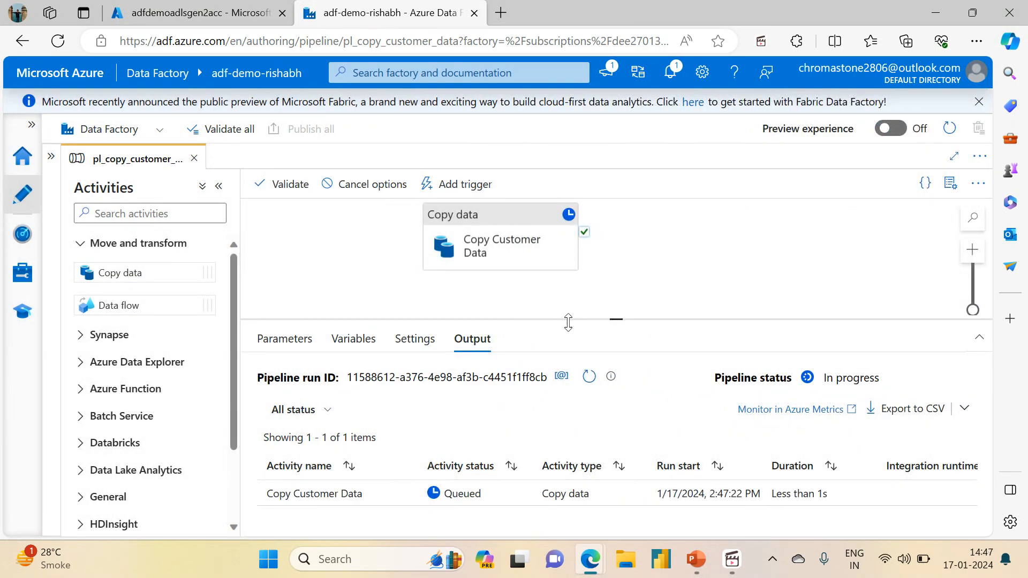
Review the Copy Customer Data activity's source settings during the debug run.
click(470, 232)
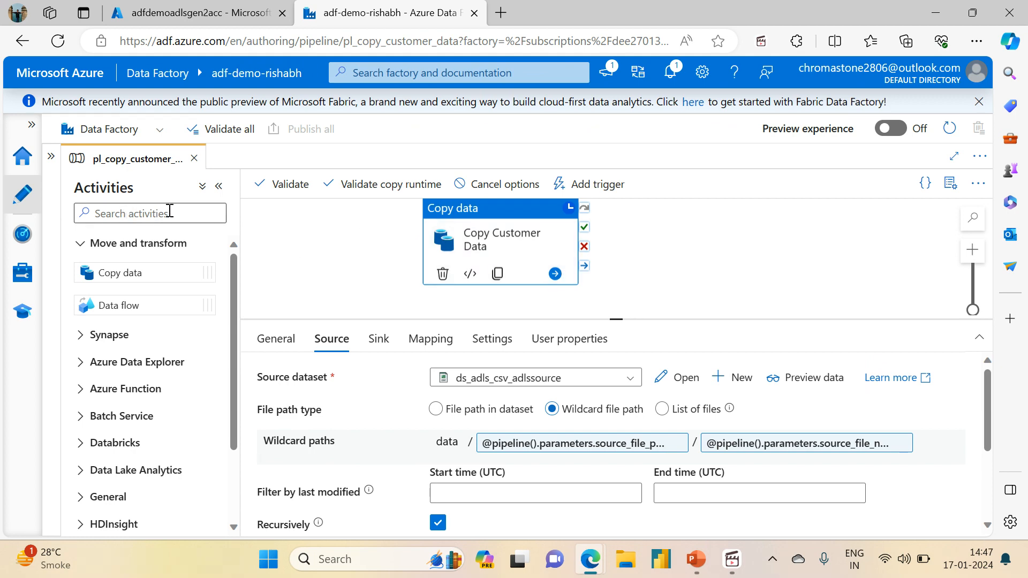
mouse_move(436, 210)
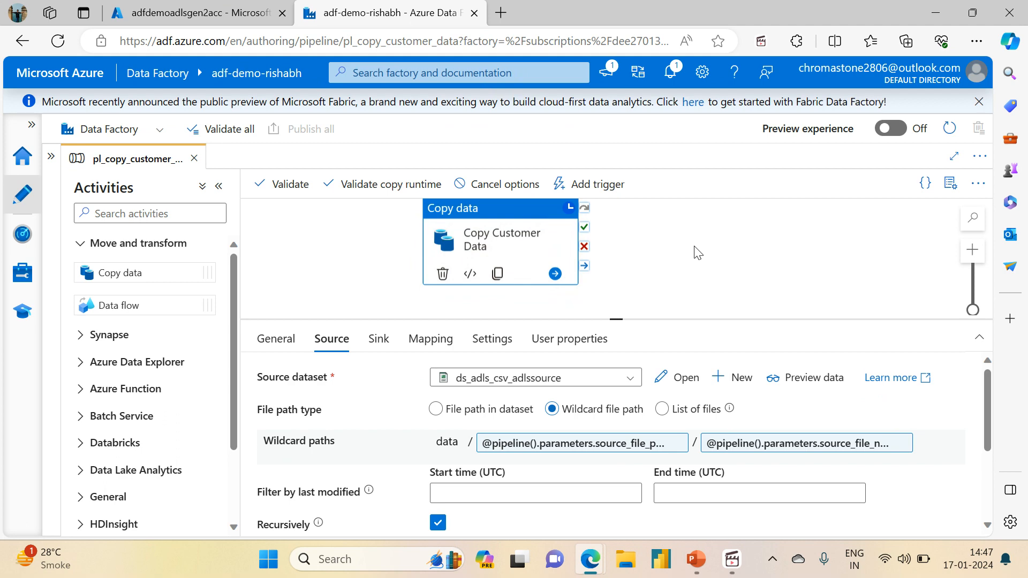
click(723, 240)
Refresh the customers-sink folder in the Azure portal and inspect the copied files in directory1, directory1.1, directory2 and directory3.
click(179, 7)
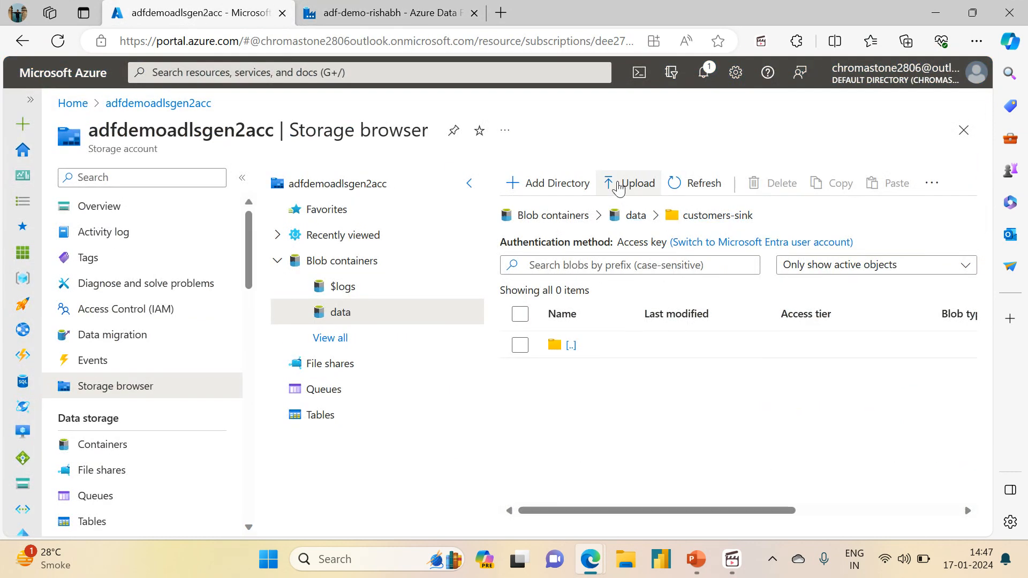
click(687, 184)
click(592, 375)
click(591, 377)
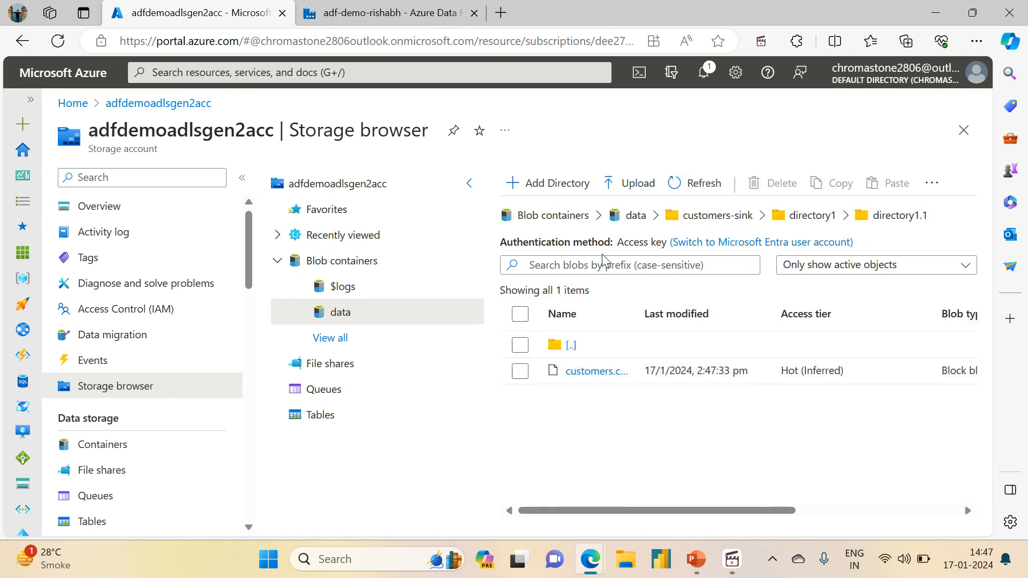
click(811, 216)
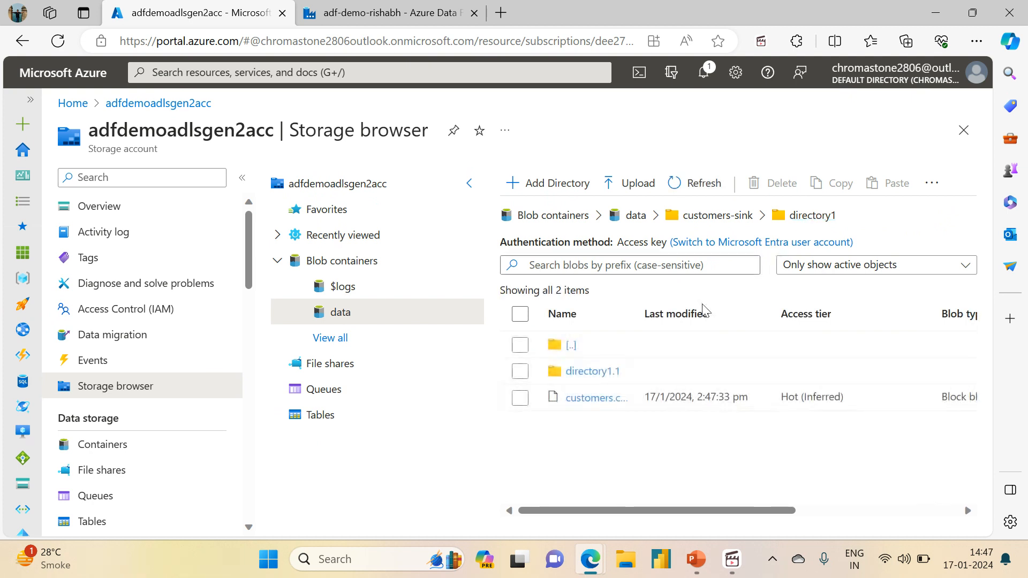
click(712, 216)
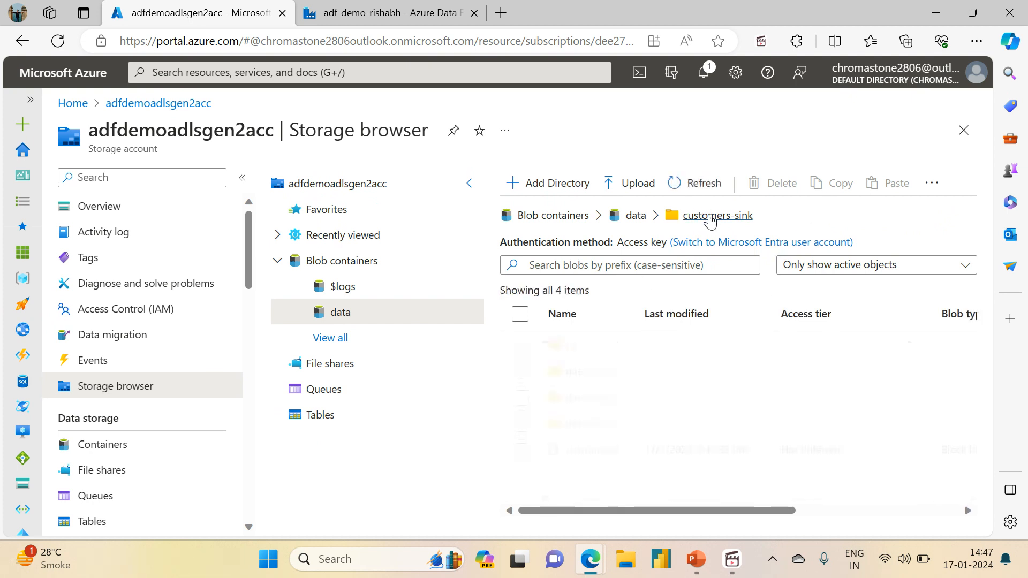
click(591, 402)
click(591, 399)
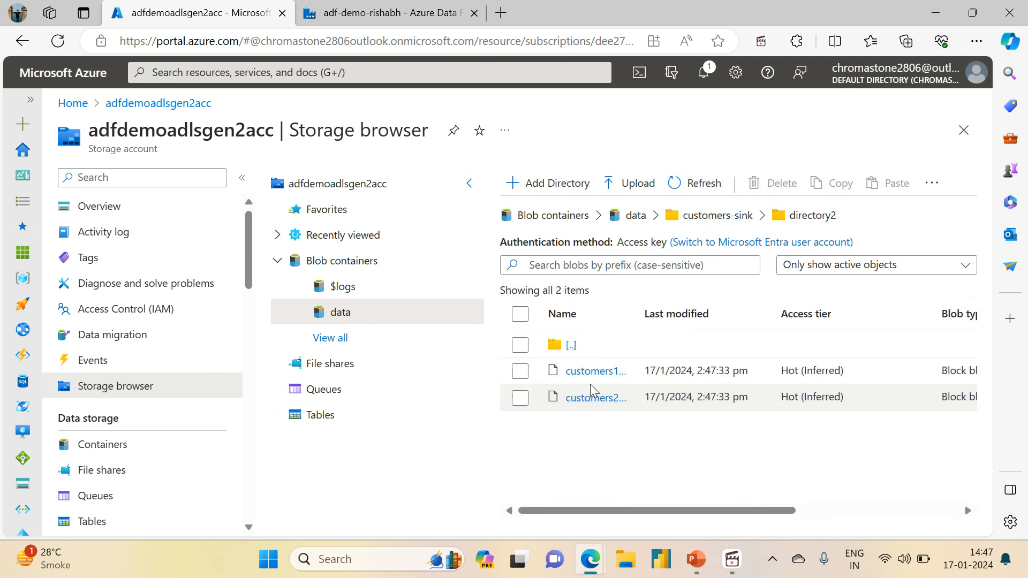
drag(640, 318, 700, 304)
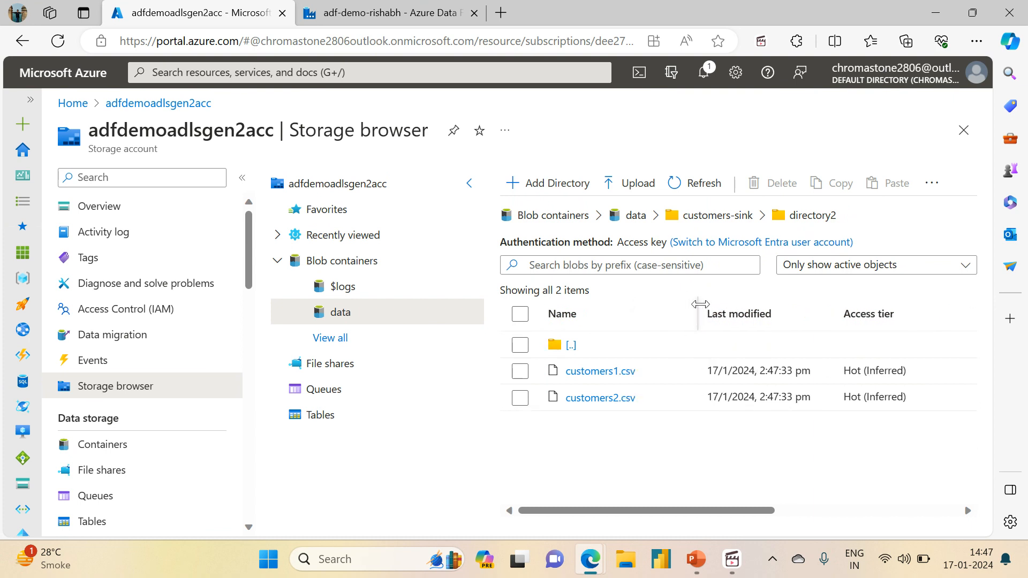
click(706, 216)
click(577, 424)
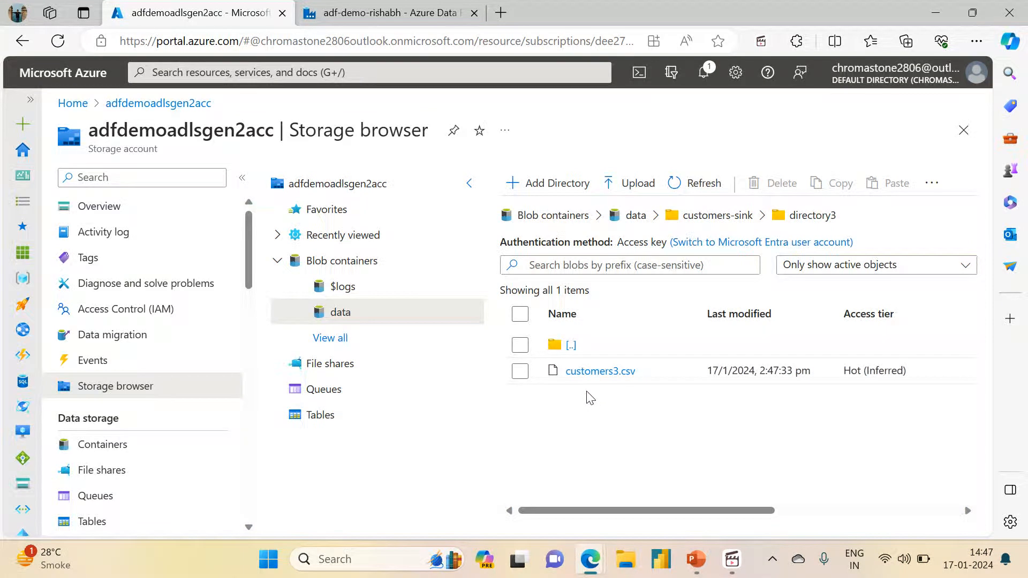
click(714, 216)
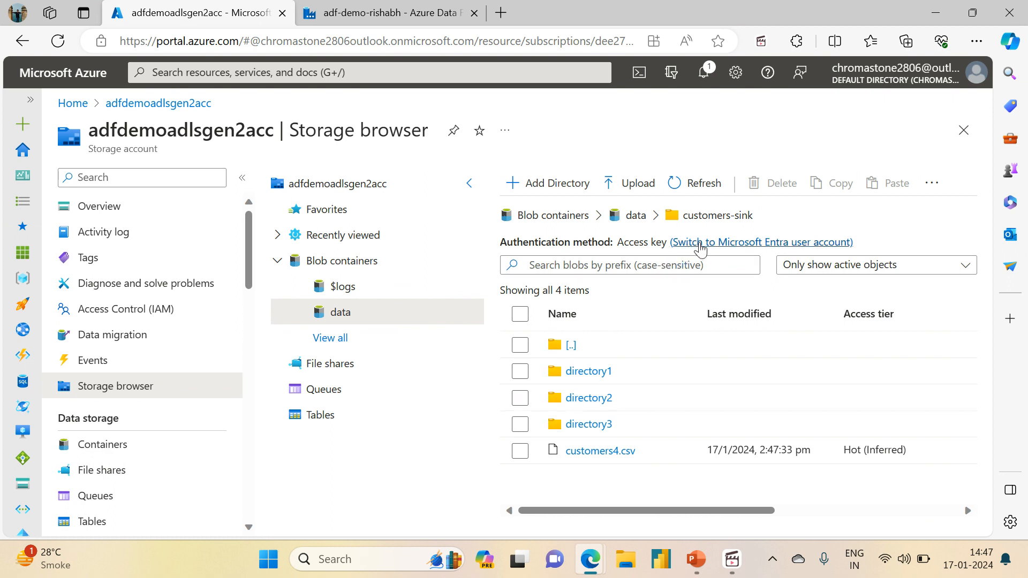
Delete directory1, directory2, directory3 and customers4.csv from the customers-sink folder.
click(520, 371)
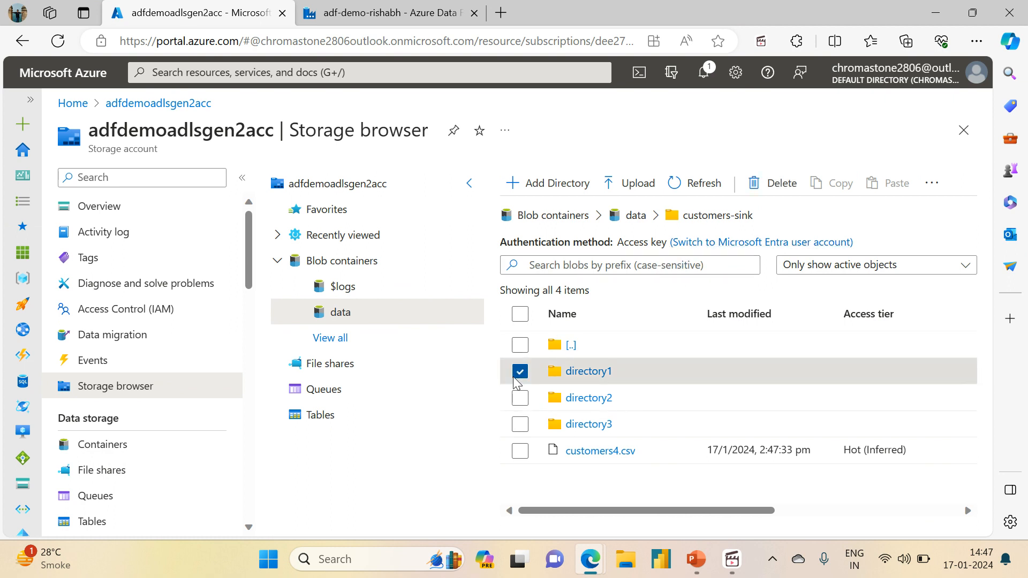
click(520, 398)
click(519, 424)
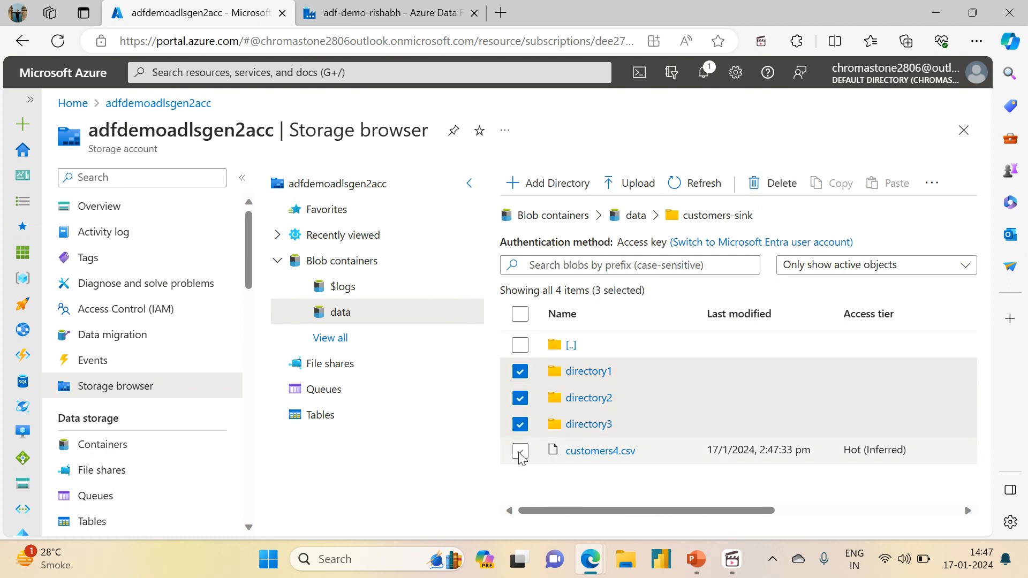
click(520, 450)
click(770, 175)
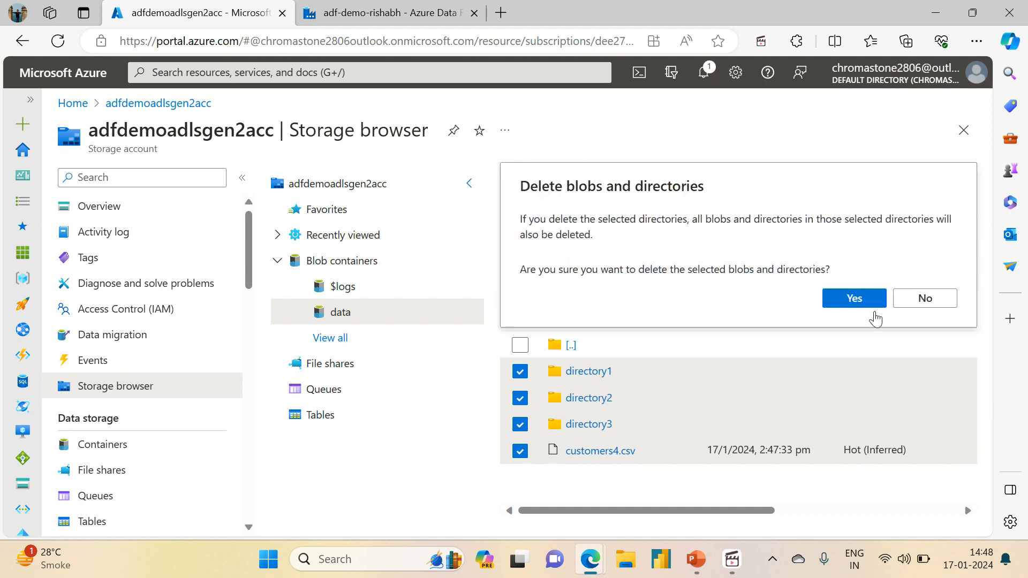
click(855, 301)
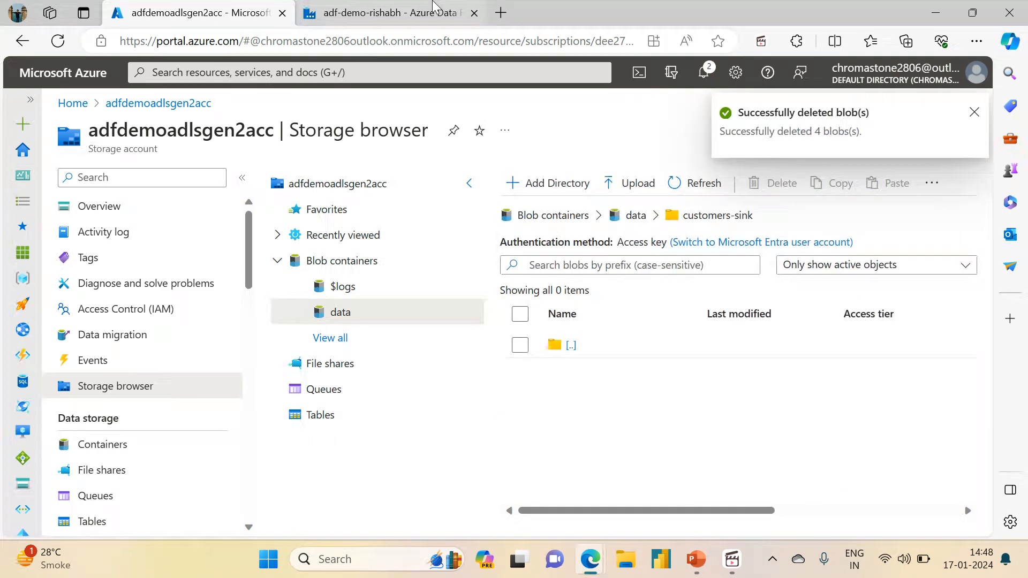
Switch to Azure Data Factory and turn off the Recursively option in the Copy Customer Data activity's source settings.
click(386, 13)
click(479, 227)
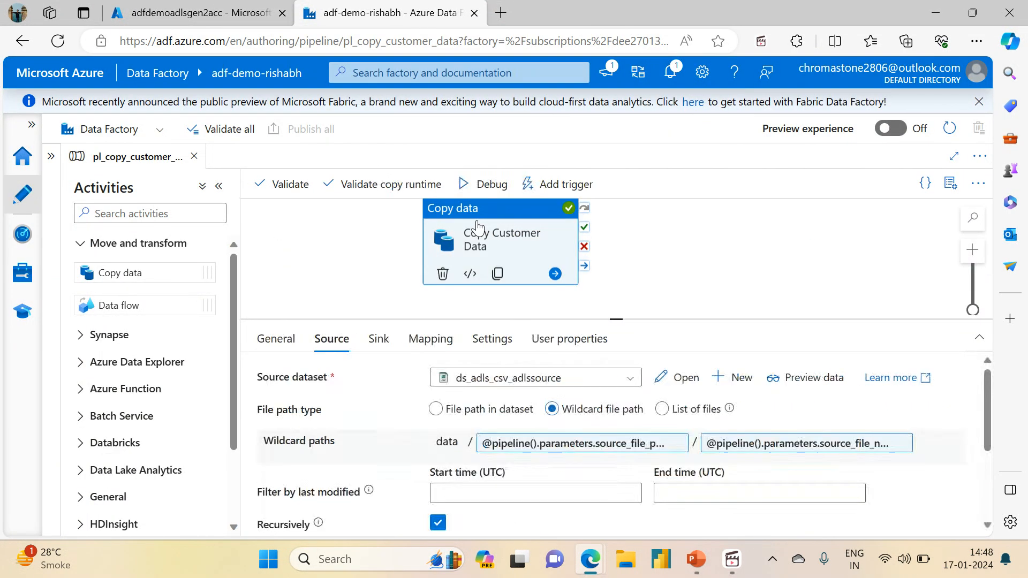
click(437, 524)
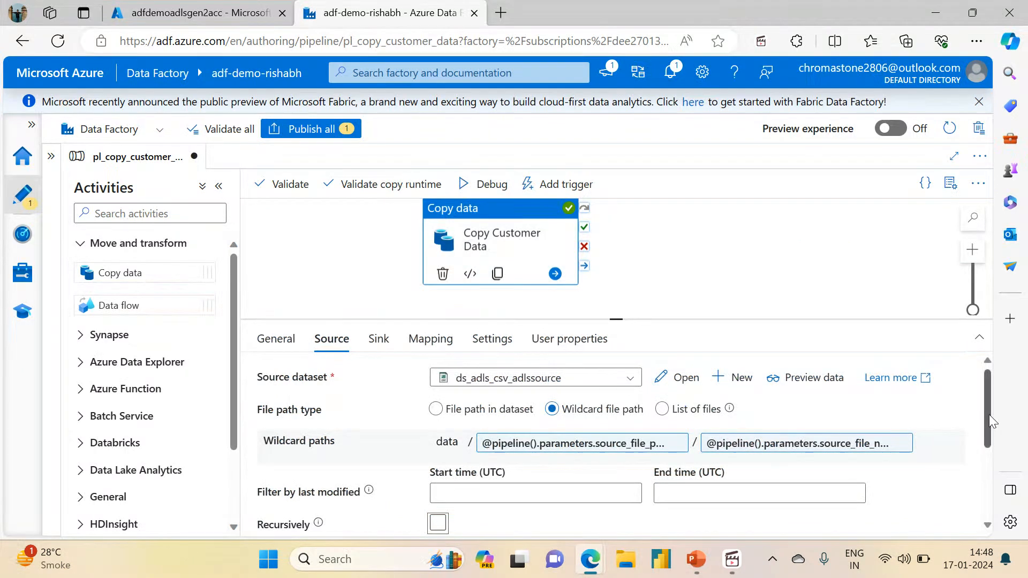
mouse_move(991, 415)
mouse_down()
mouse_move(993, 474)
mouse_move(979, 417)
mouse_up()
Open a debug run of the pipeline and set source_file_path to customers-source and source_file_name to *.csv.
click(469, 188)
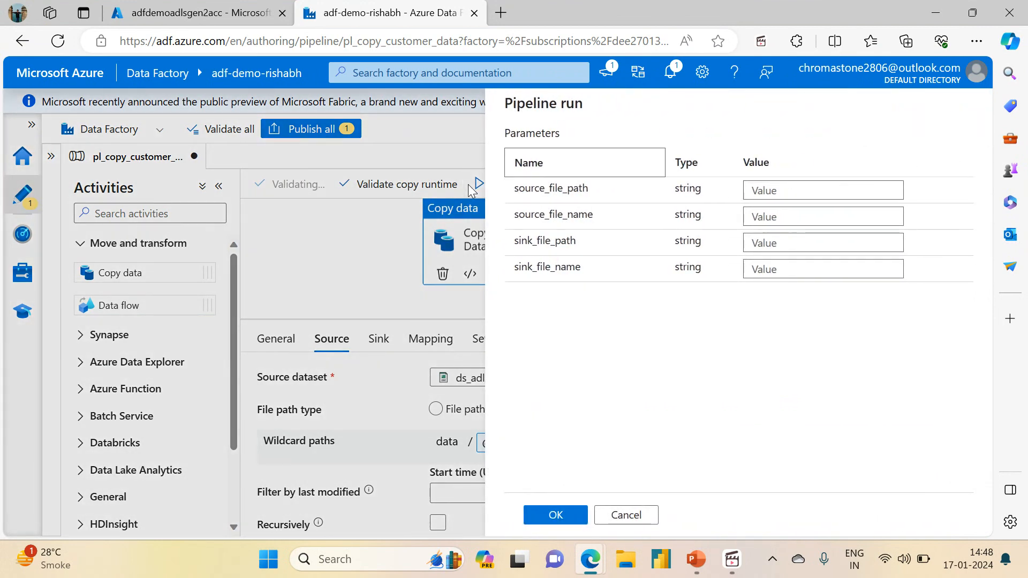
click(771, 190)
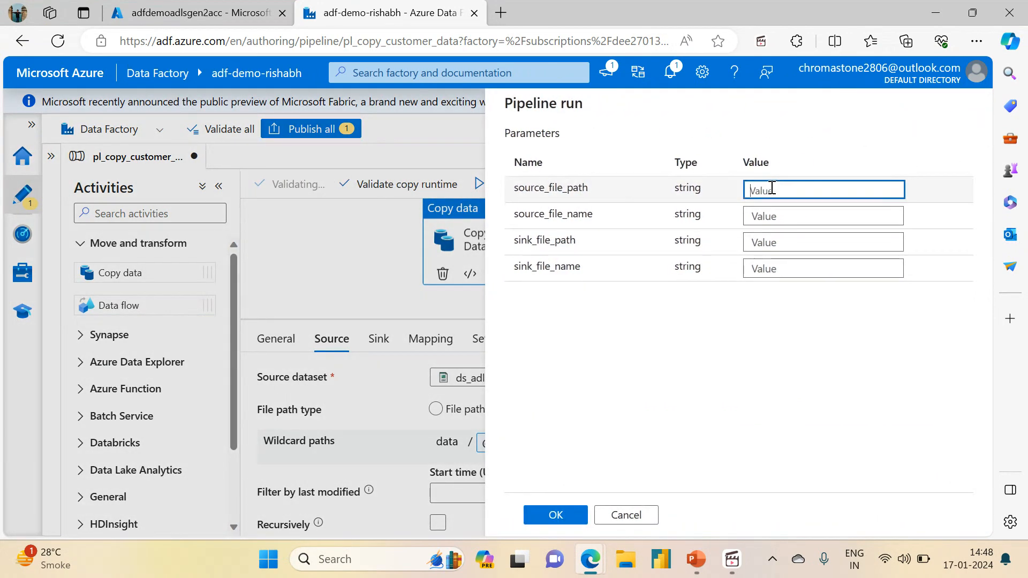
text(customers-source)
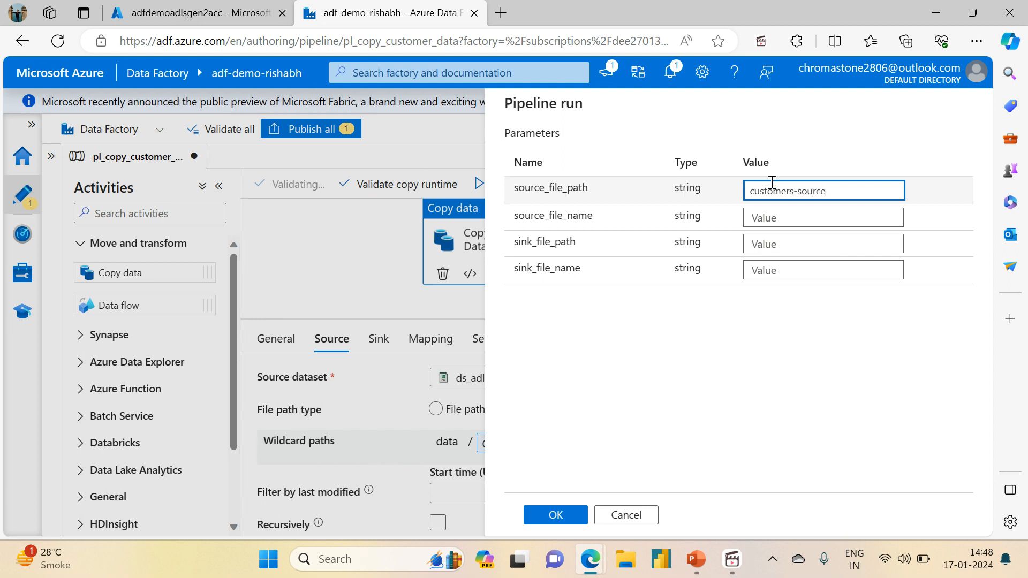
click(761, 216)
text(*.csv)
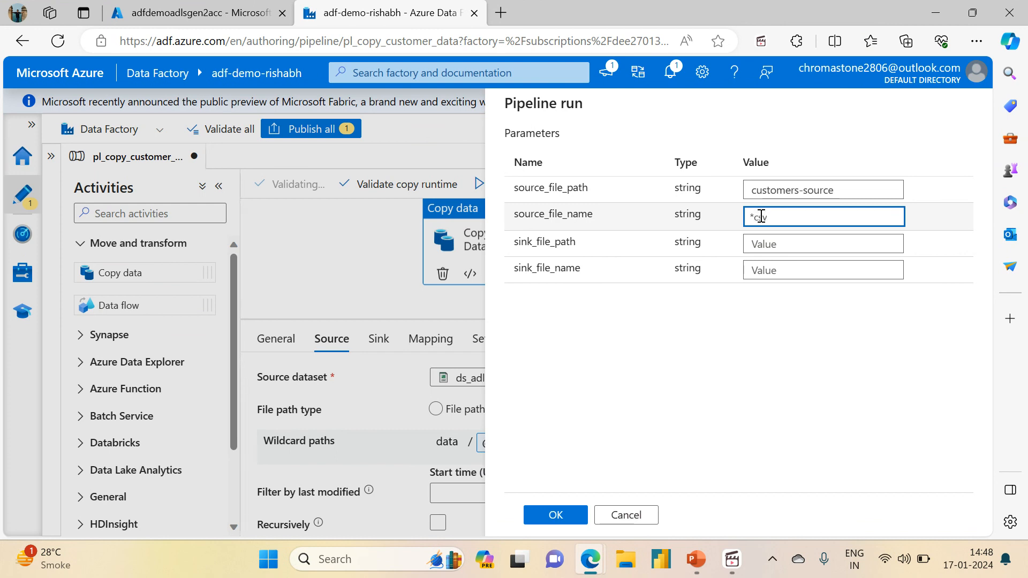
Set sink_file_path to customers-sink, leave sink_file_name empty, and start the debug run.
click(769, 242)
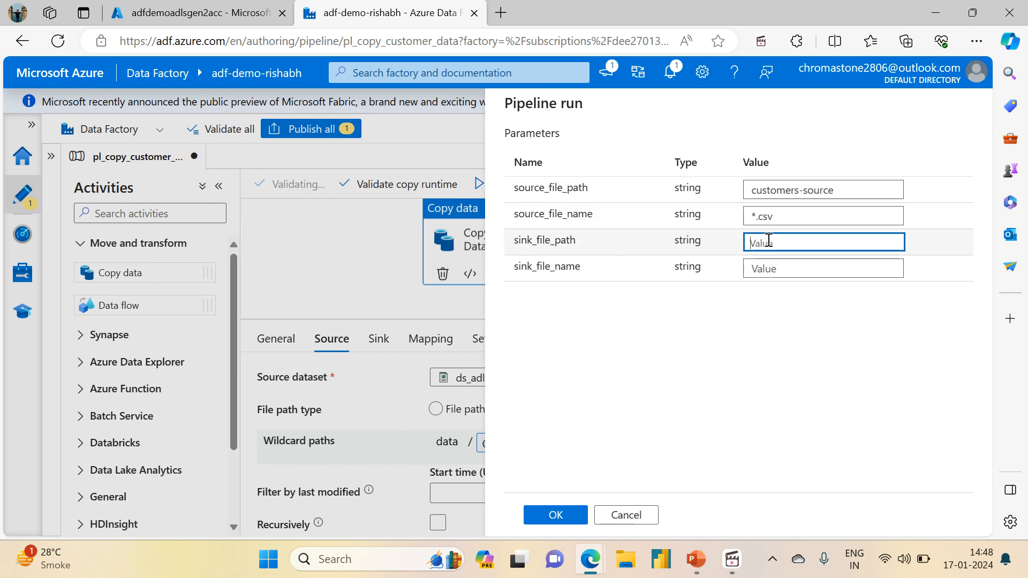
text(su)
key(BackSpace)
text(cus)
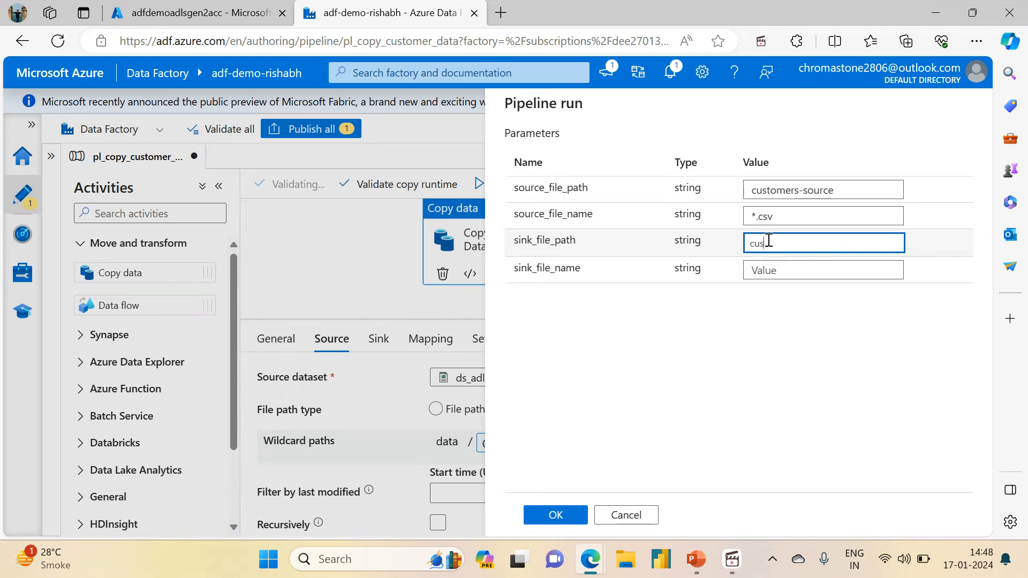
text(tomers-sink)
click(565, 514)
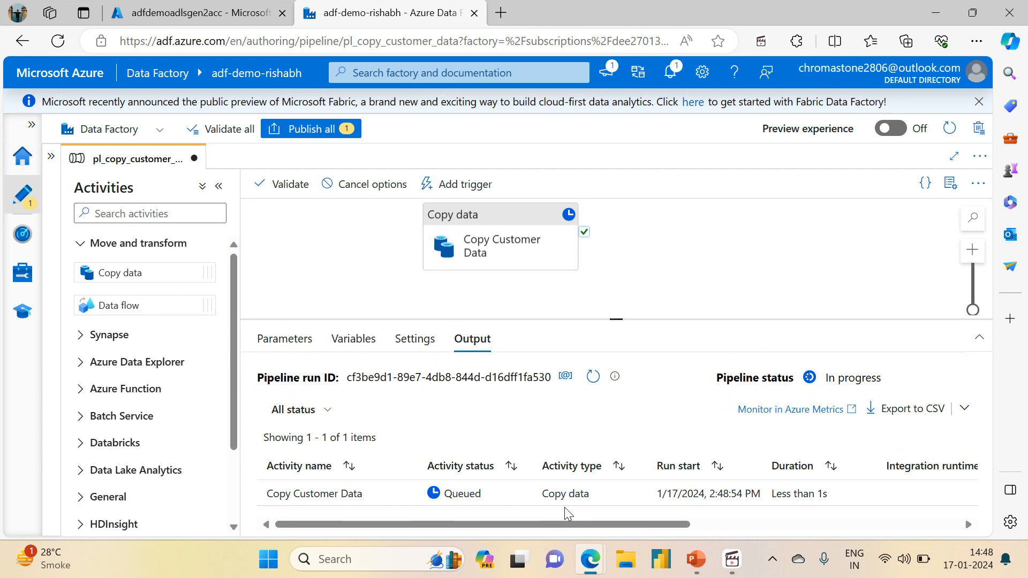
Check the activity's Recursively setting during the run, then refresh customers-sink in the Azure portal and inspect what was copied.
click(491, 237)
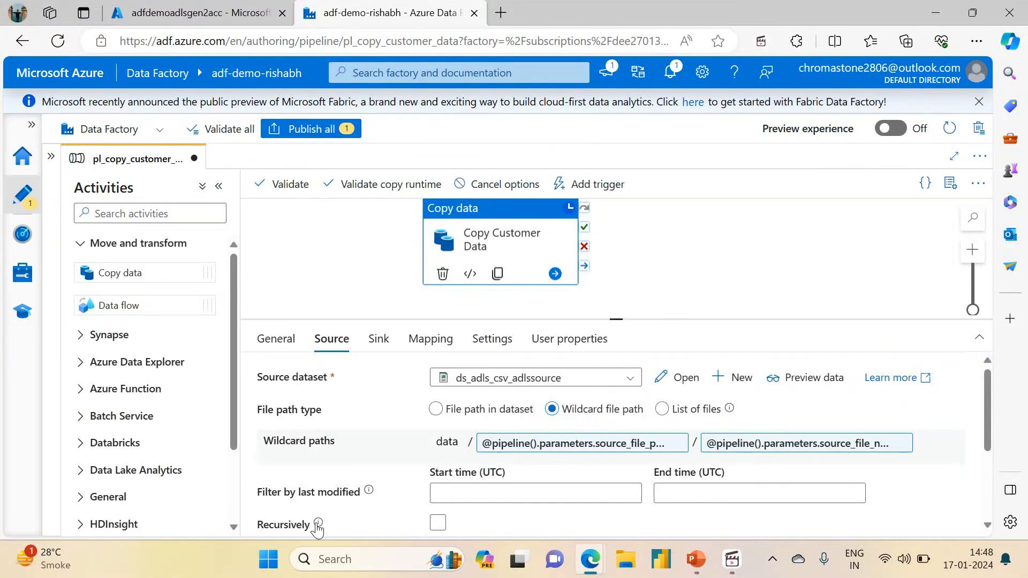
click(349, 257)
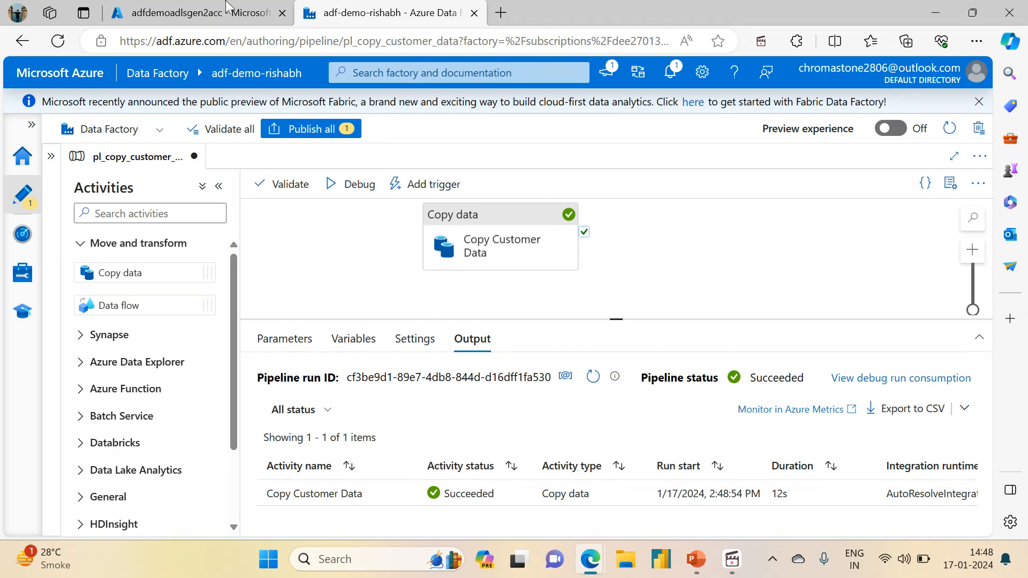
click(219, 17)
click(672, 183)
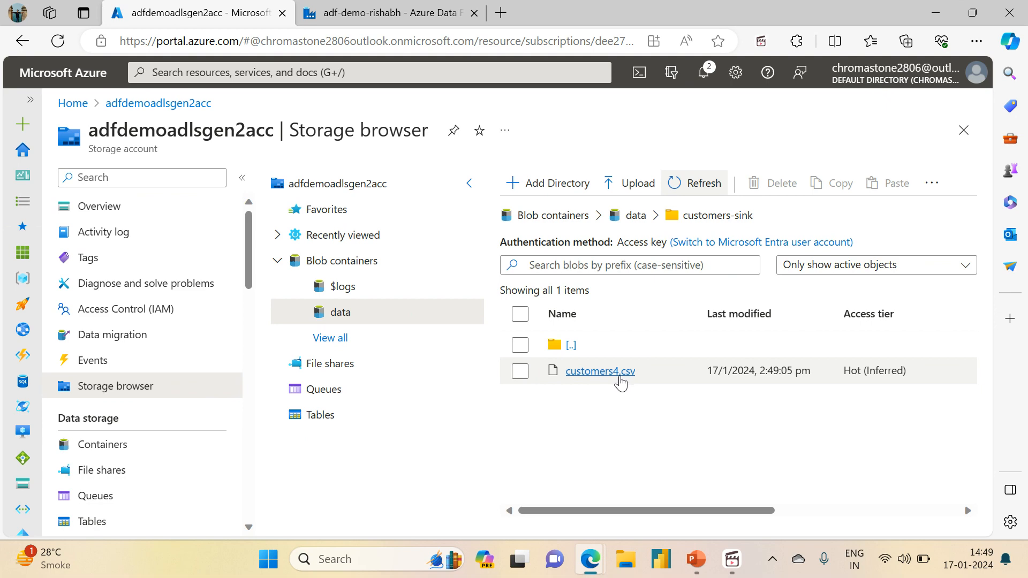
click(418, 13)
click(209, 10)
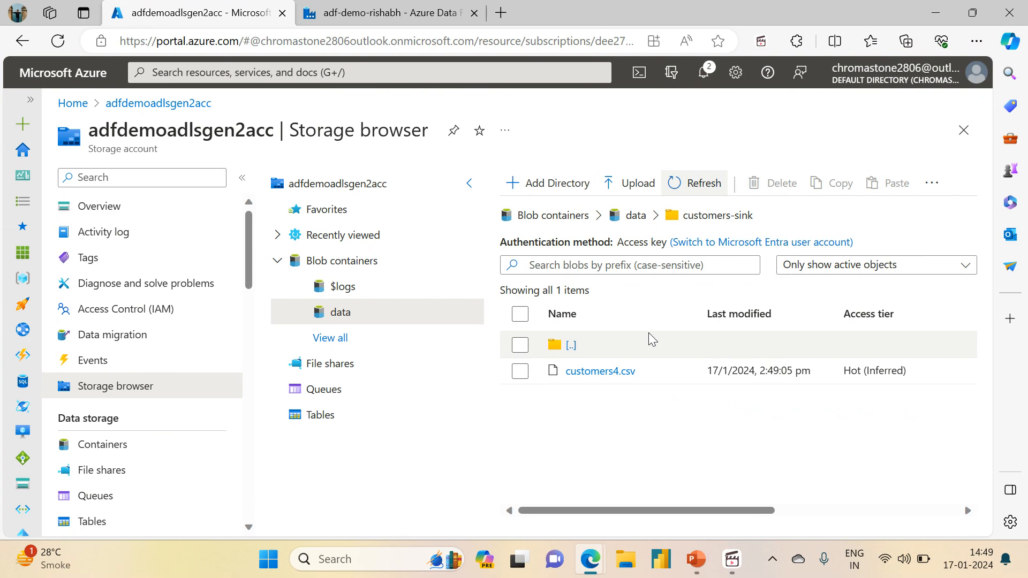
Return to Azure Data Factory and review the Copy Customer Data activity's Recursively source option and its sink copy behavior.
click(385, 12)
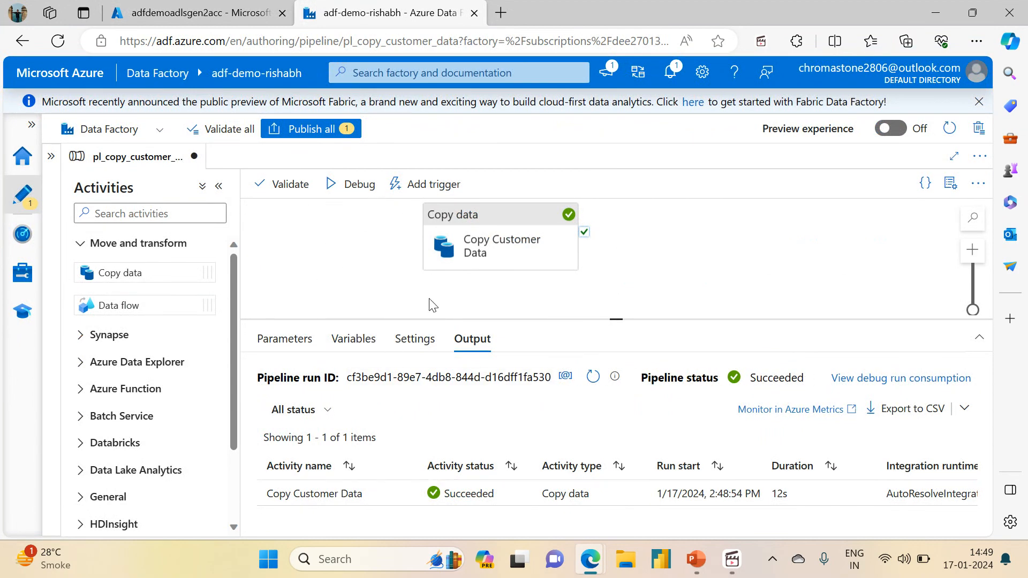
click(487, 262)
click(438, 524)
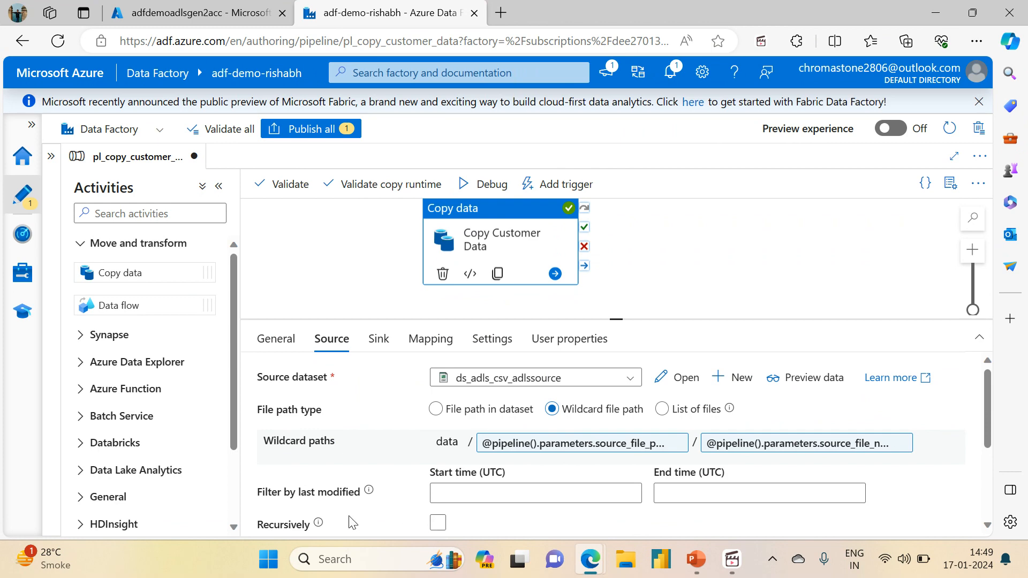
click(435, 527)
drag(618, 318, 619, 294)
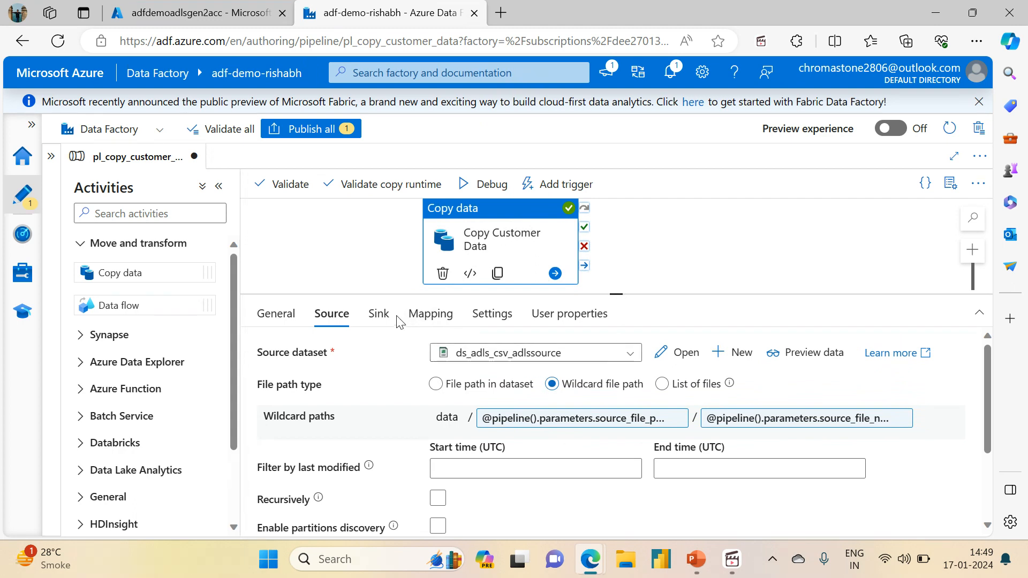
click(375, 316)
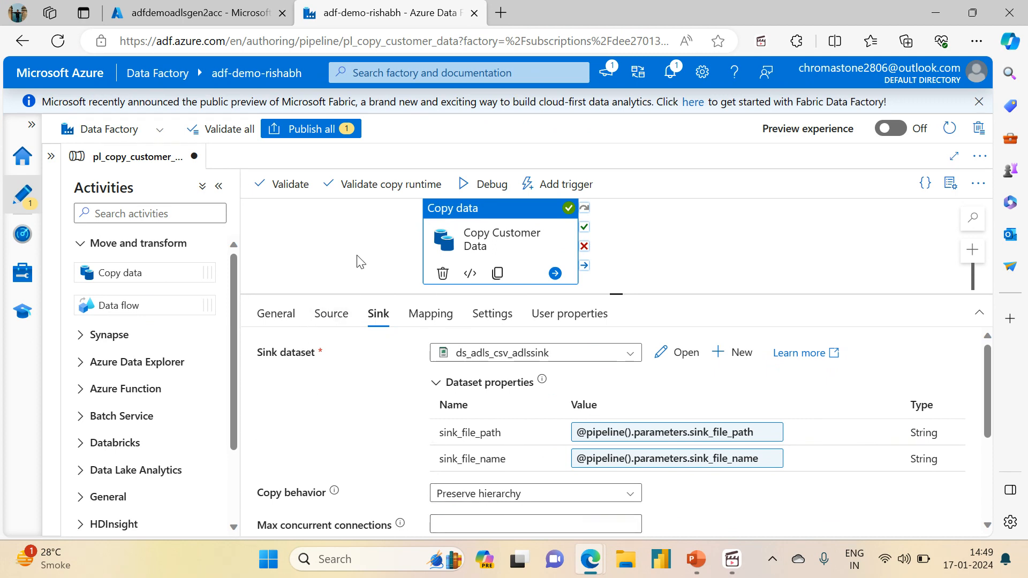
click(331, 315)
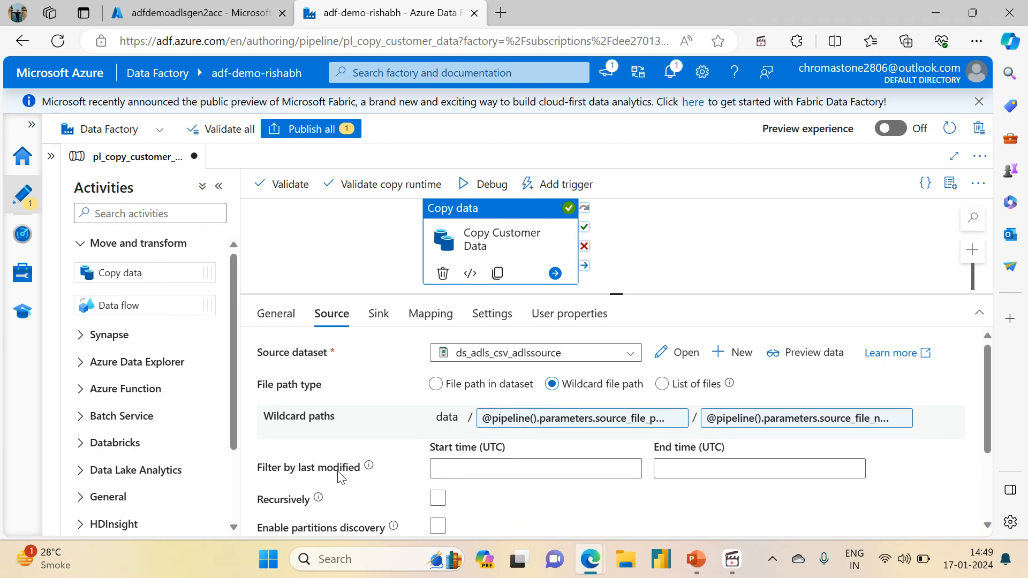
Examine the source's Filter by last modified start and end time fields without setting any dates.
mouse_move(370, 471)
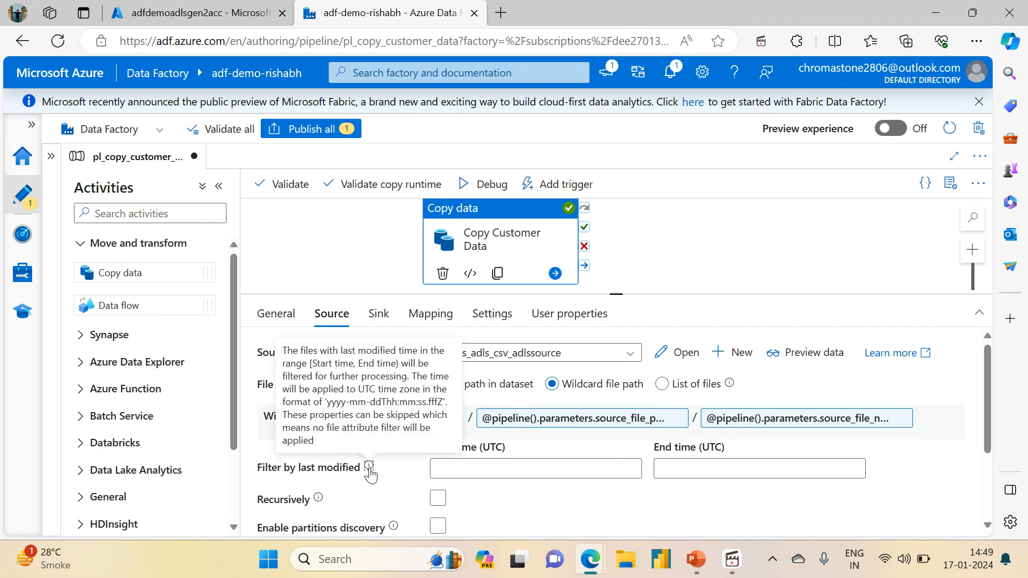
click(547, 467)
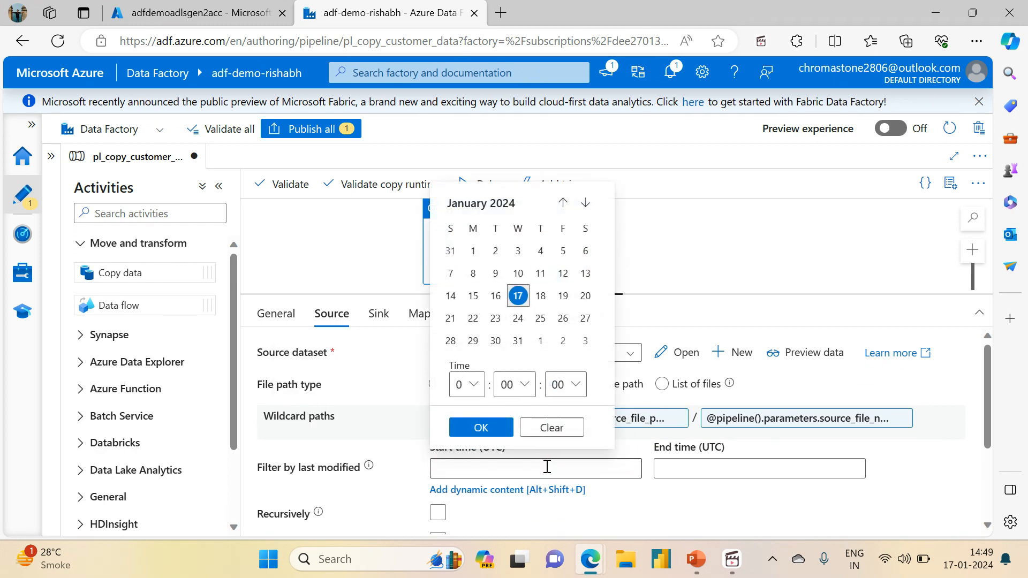
click(696, 478)
click(363, 263)
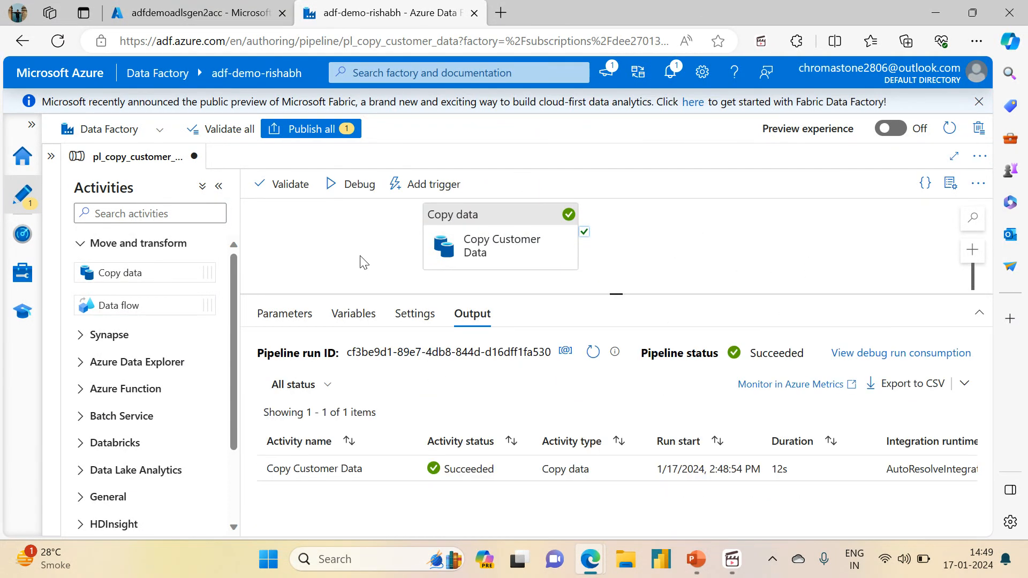
drag(497, 218, 550, 211)
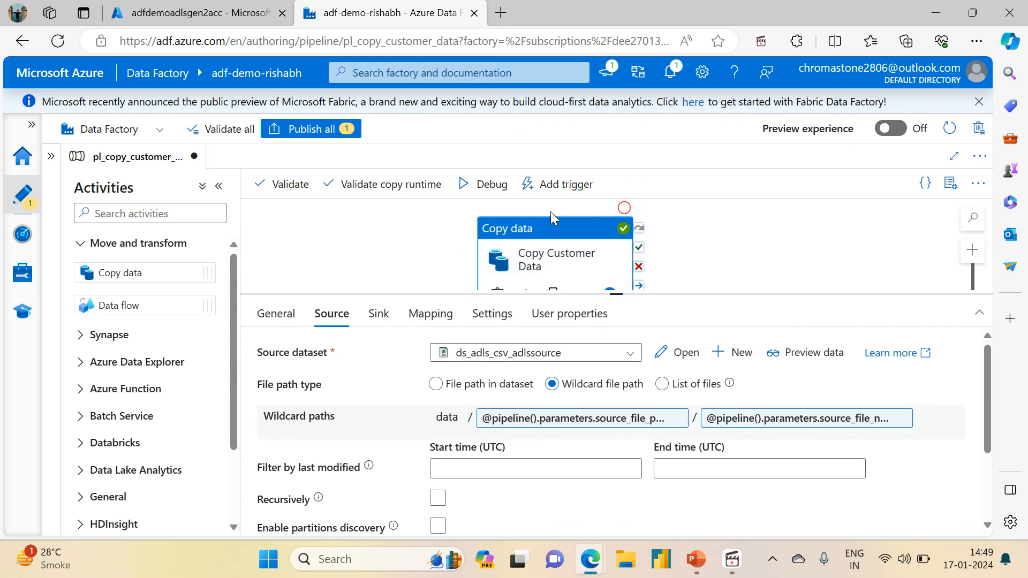
click(729, 571)
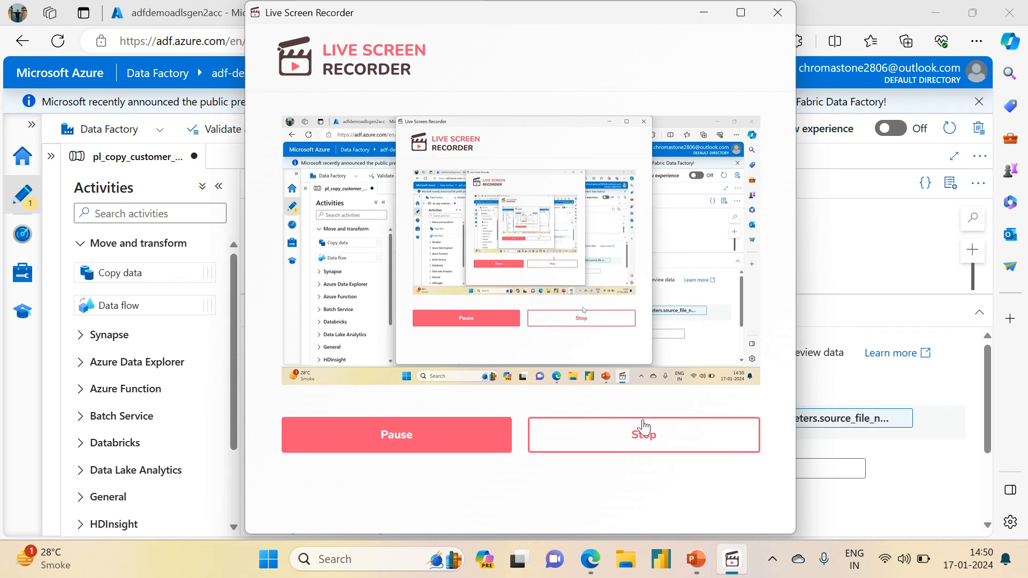